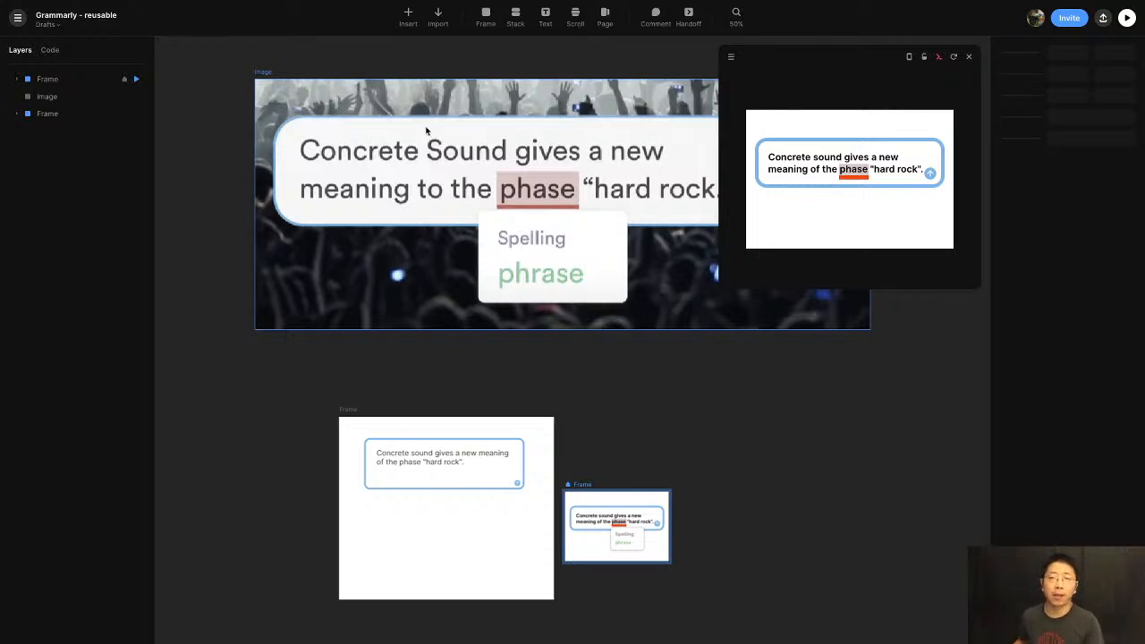
# Replay the prototype preview and bring up the spelling suggestion for the highlighted word "phase"
pyautogui.click(953, 59)
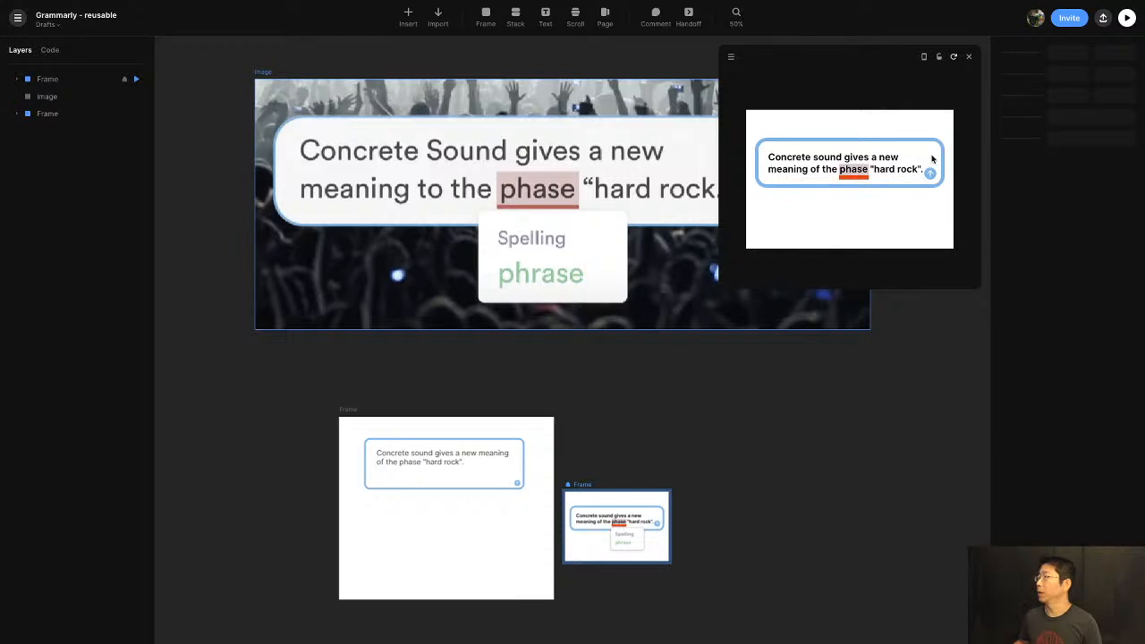
pyautogui.click(856, 176)
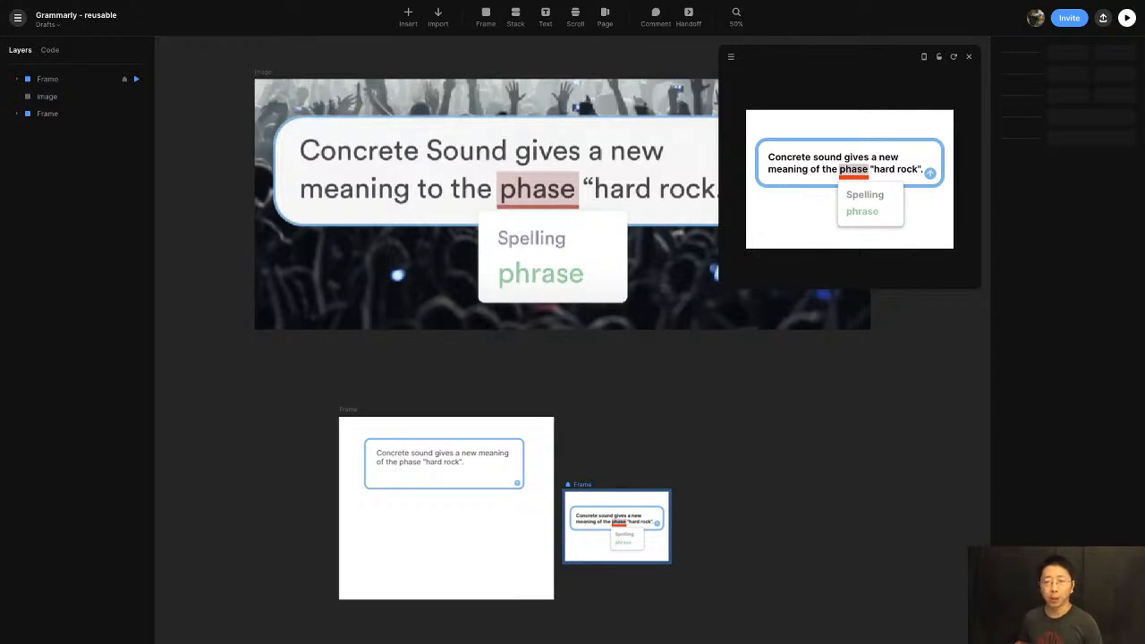
pyautogui.press('super+c')
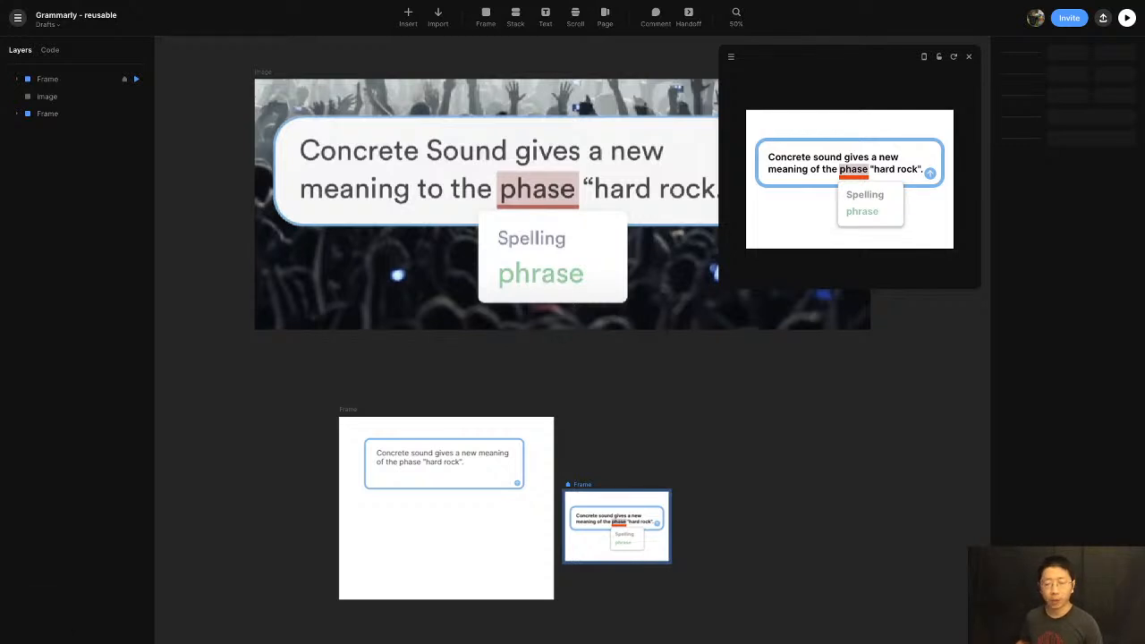
pyautogui.press('super+v')
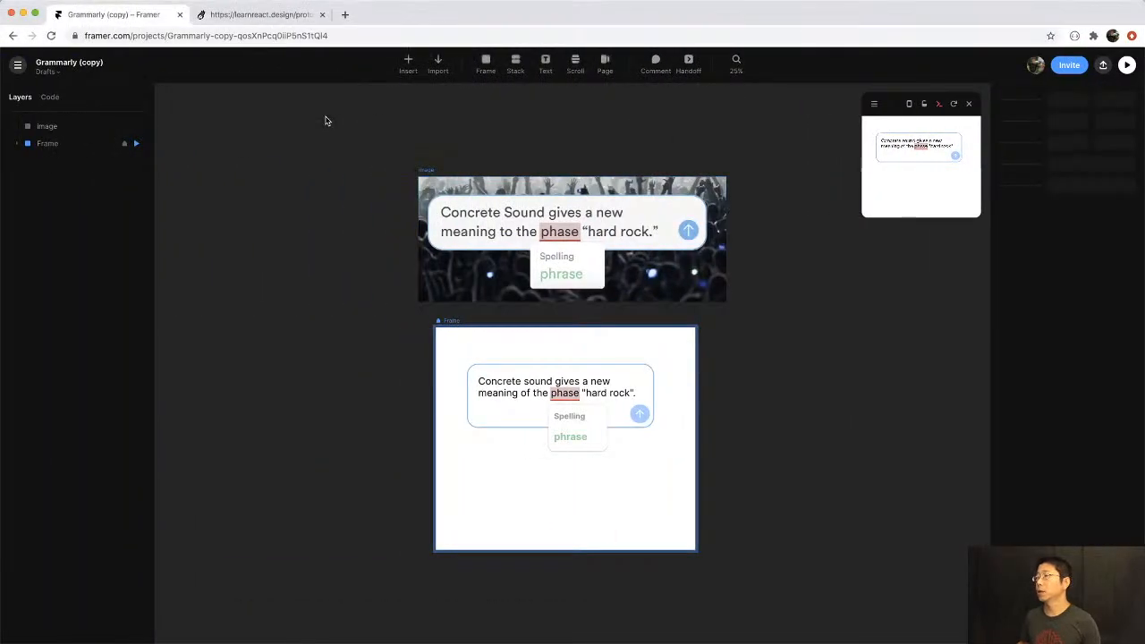
# Make the browser full screen, then enlarge the prototype preview window and move it clear of the message box frame
pyautogui.scroll(5, 402, 184)
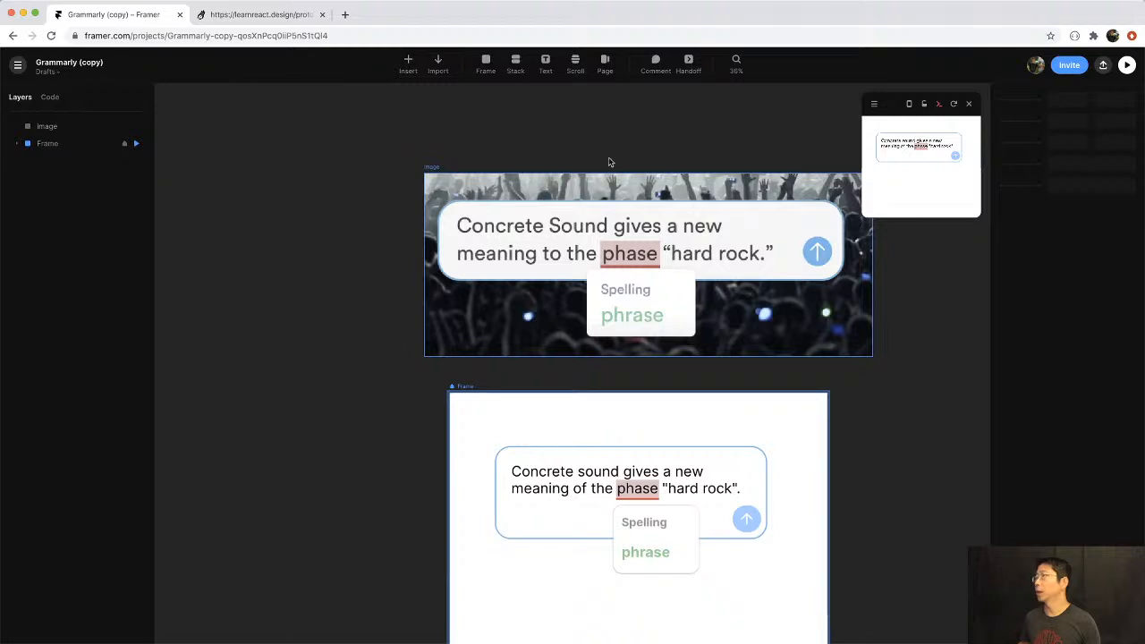
pyautogui.click(35, 12)
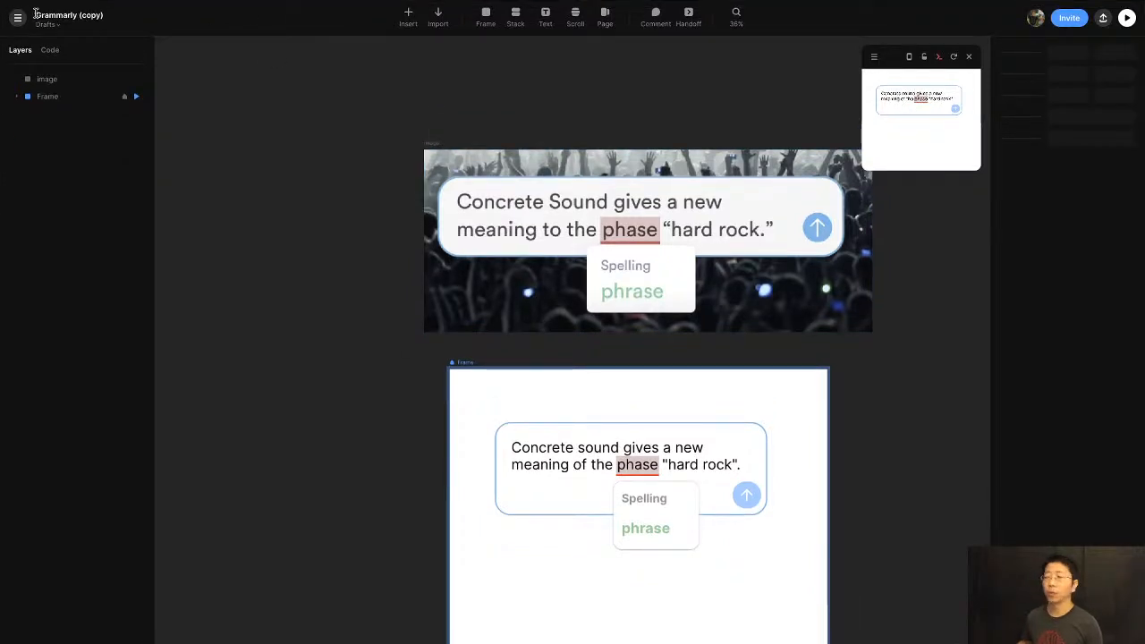
pyautogui.moveTo(861, 170); pyautogui.dragTo(578, 355)
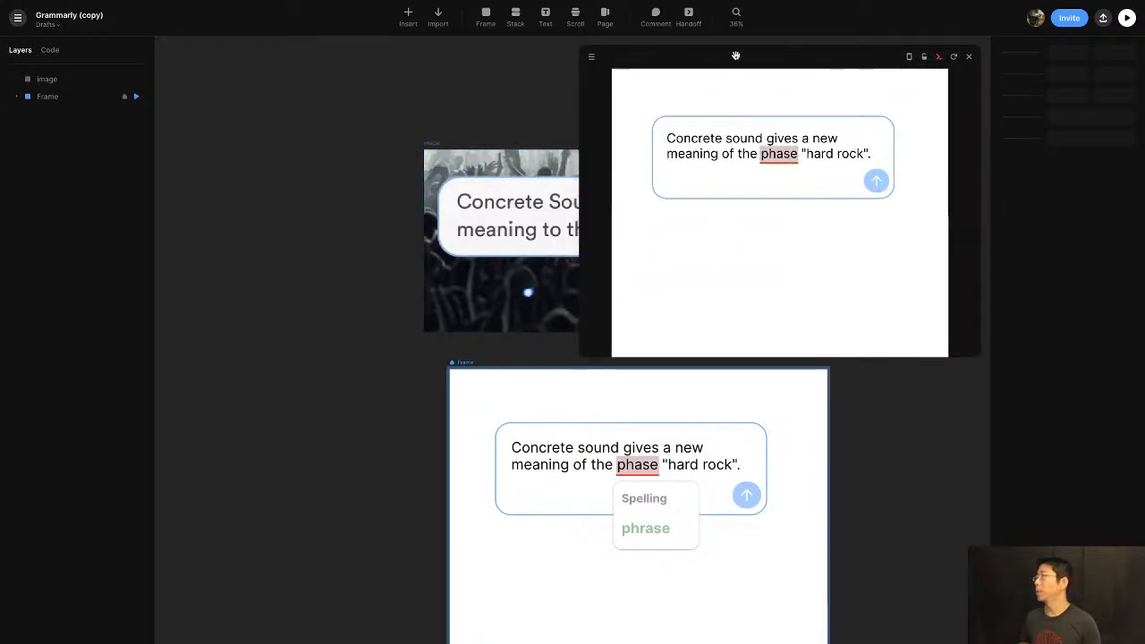
pyautogui.moveTo(734, 51); pyautogui.dragTo(386, 71)
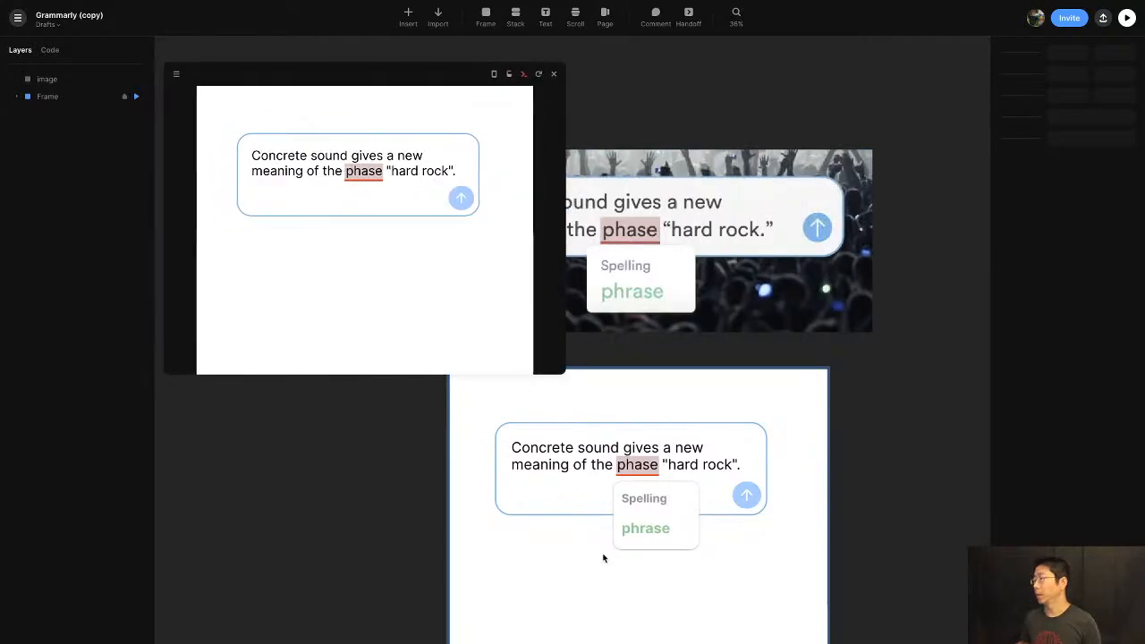
# Select the sentence text inside the message box frame and open the code of its LetterTypingRandom override
pyautogui.scroll(-1, 606, 554)
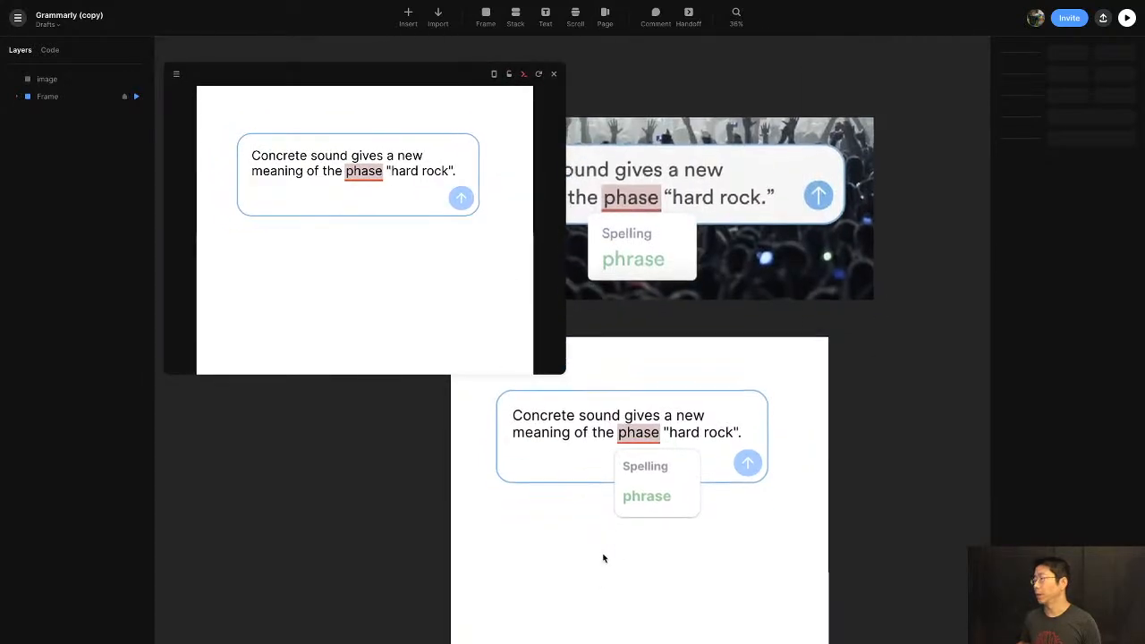
pyautogui.click(559, 417)
pyautogui.click(581, 400)
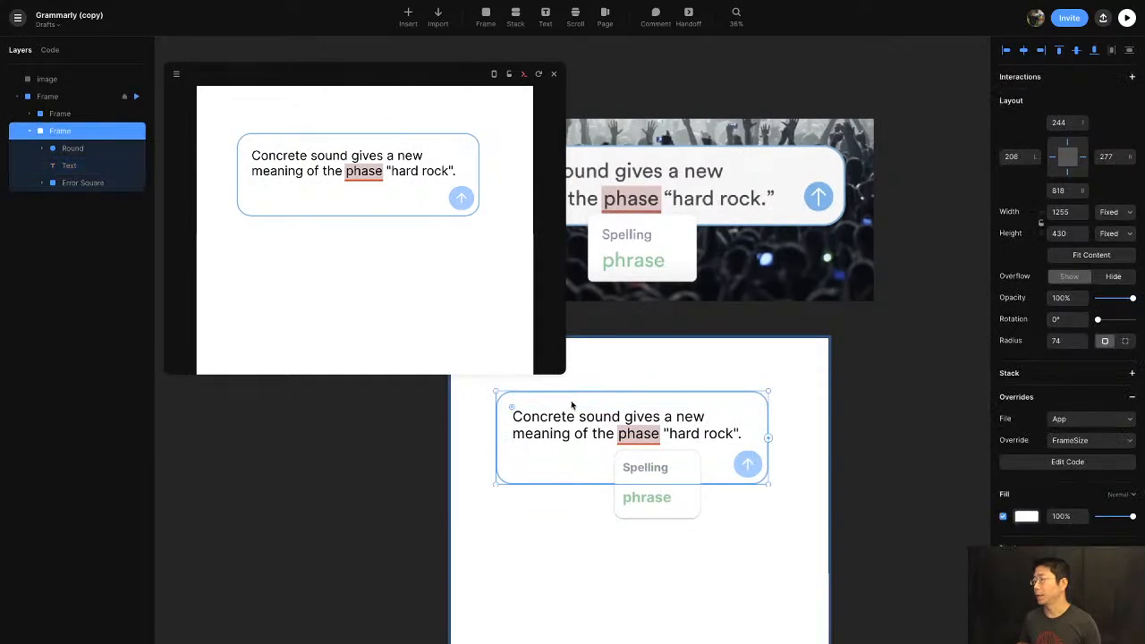
pyautogui.click(544, 426)
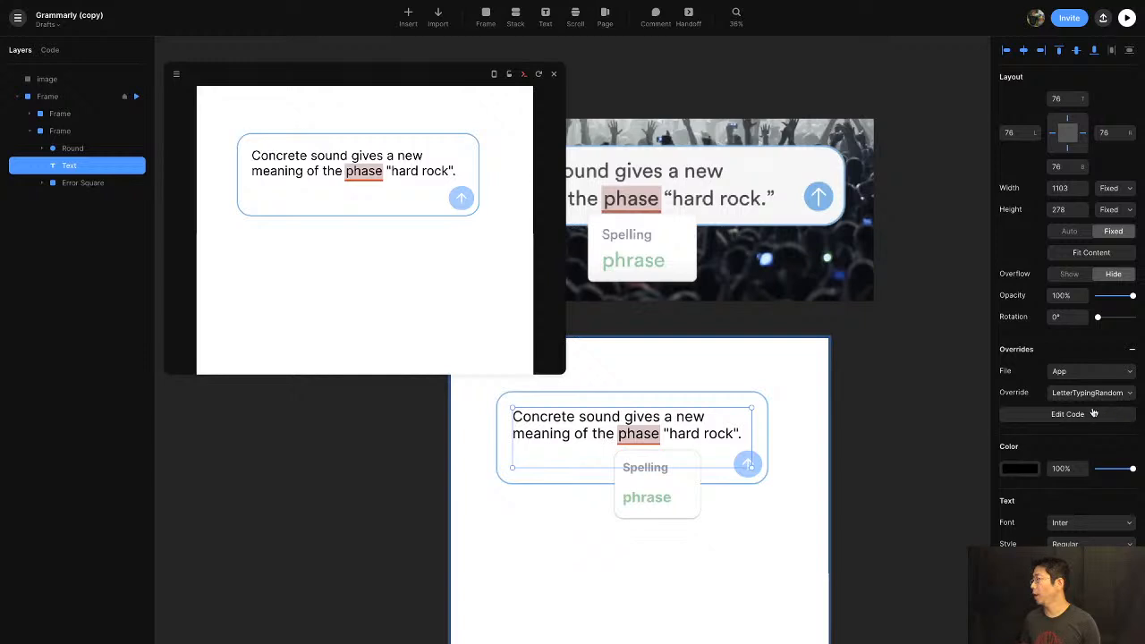
pyautogui.click(1042, 417)
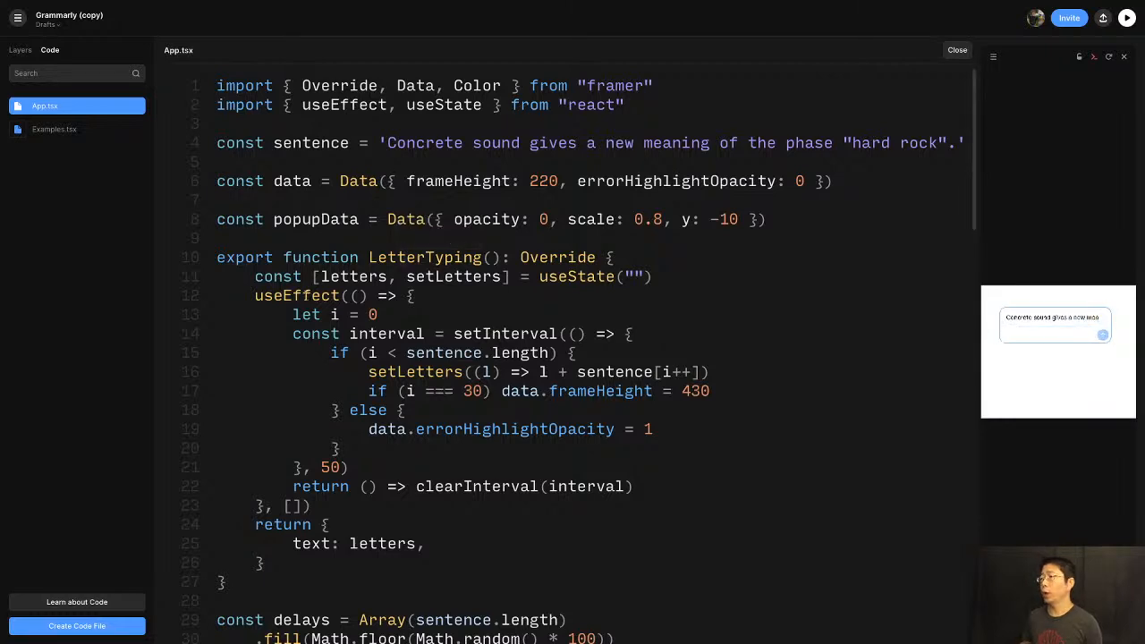
# Examine the letters state, the useEffect interval and the returned text in the LetterTyping override
pyautogui.click(415, 542)
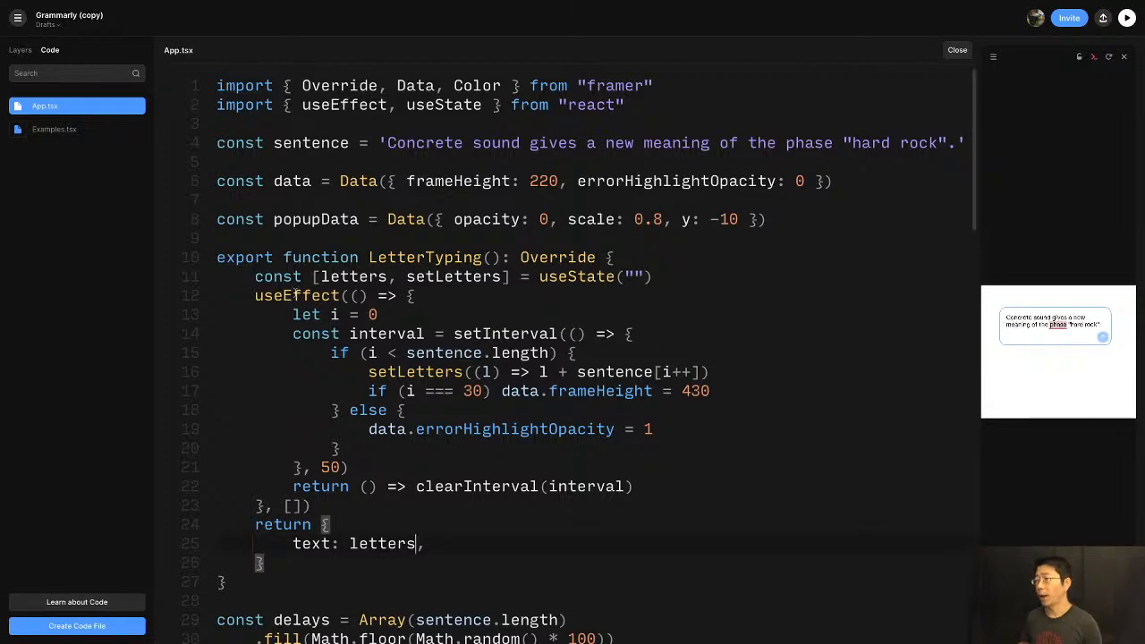
pyautogui.click(539, 277)
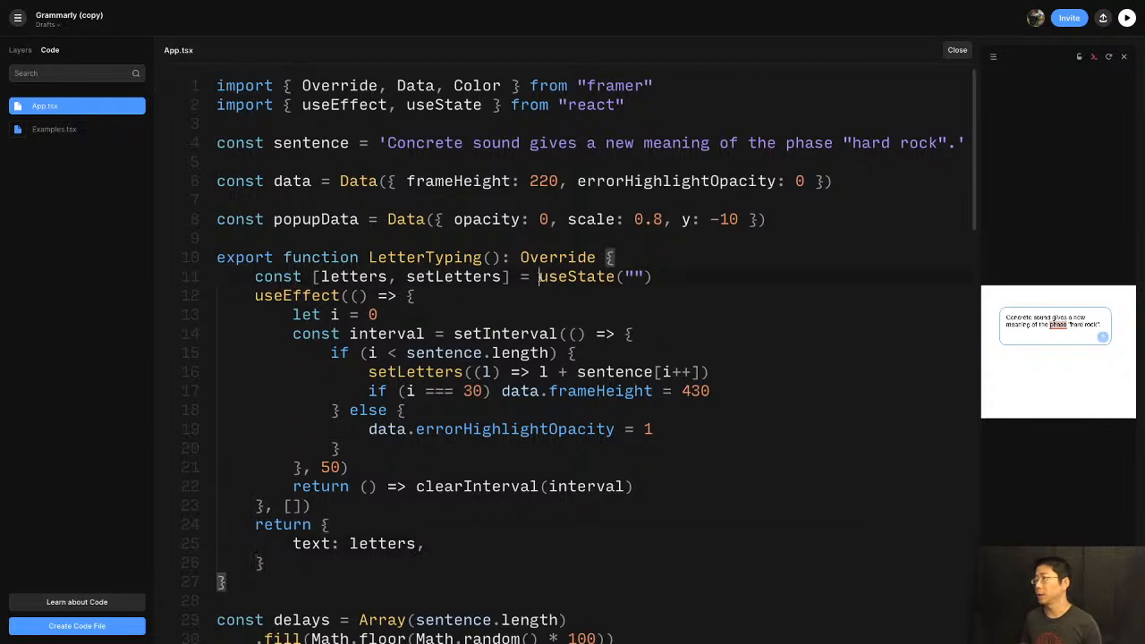
pyautogui.moveTo(312, 277); pyautogui.dragTo(644, 278)
pyautogui.click(385, 314)
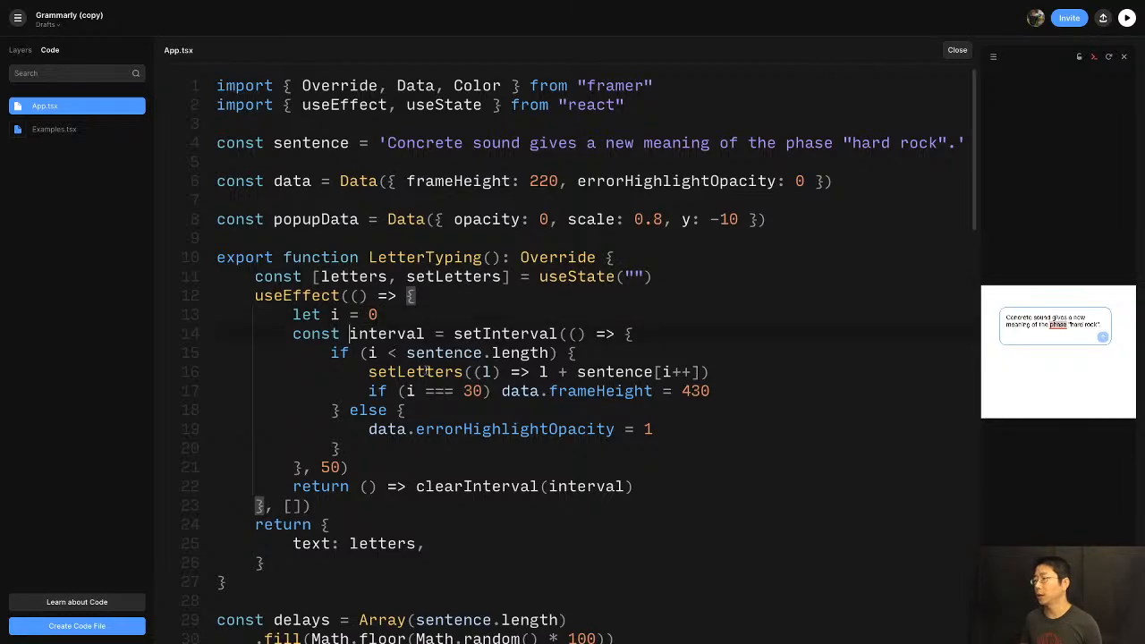
# Examine the LetterTypingRandom override in App.tsx, especially its setTimeout block, setIdx call and delay value
pyautogui.scroll(-7, 426, 370)
pyautogui.scroll(-11, 426, 370)
pyautogui.scroll(9, 426, 370)
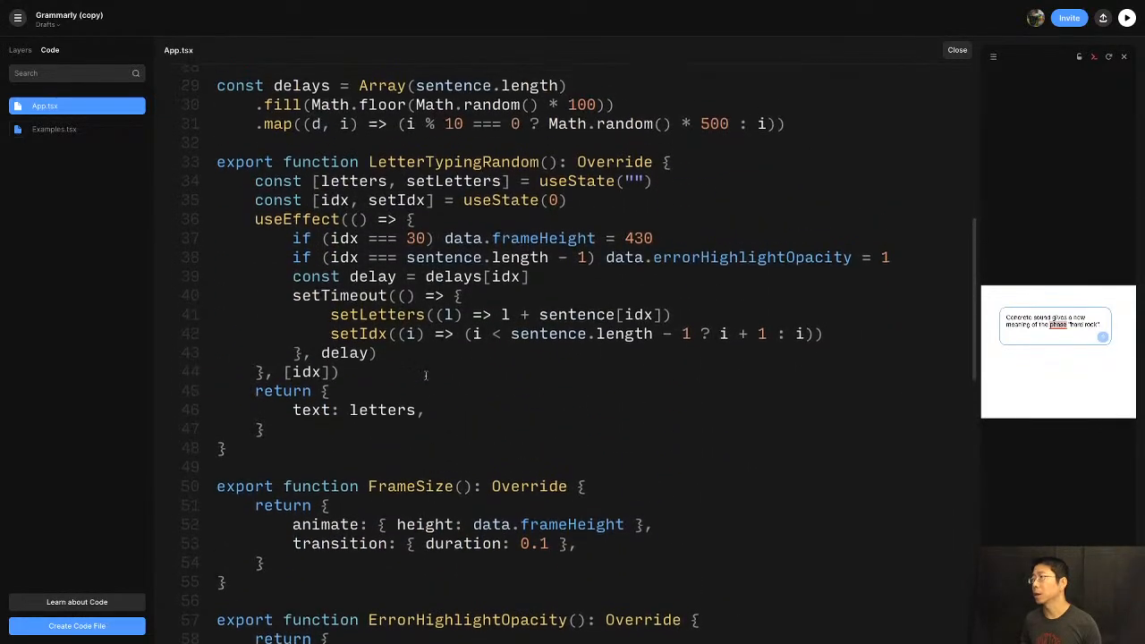
pyautogui.click(486, 161)
pyautogui.doubleClick(489, 163)
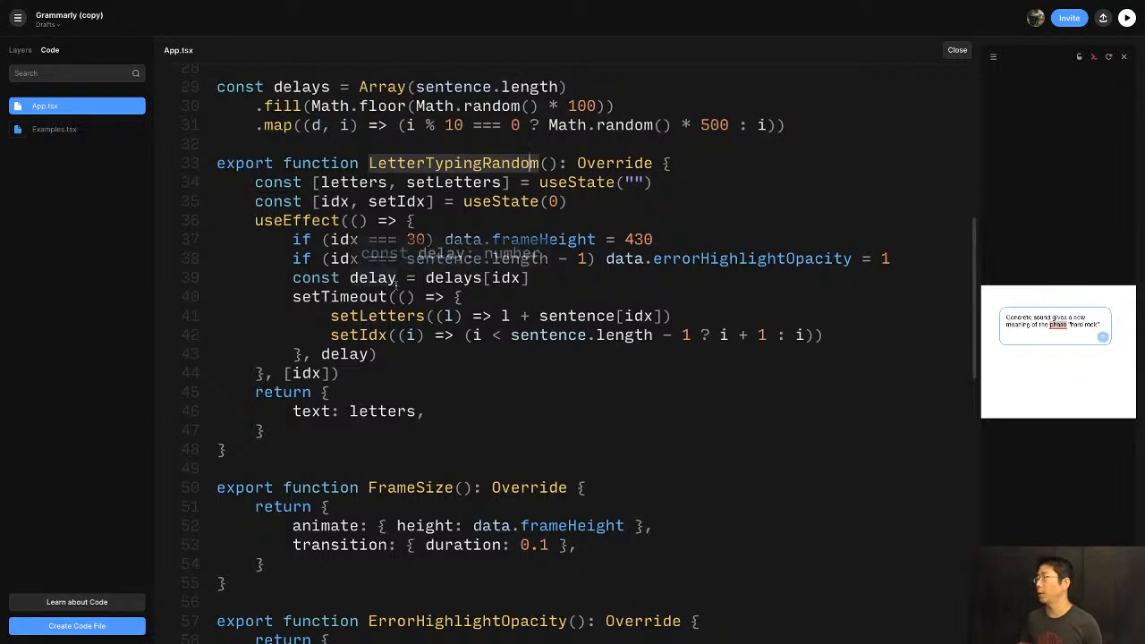
pyautogui.click(379, 354)
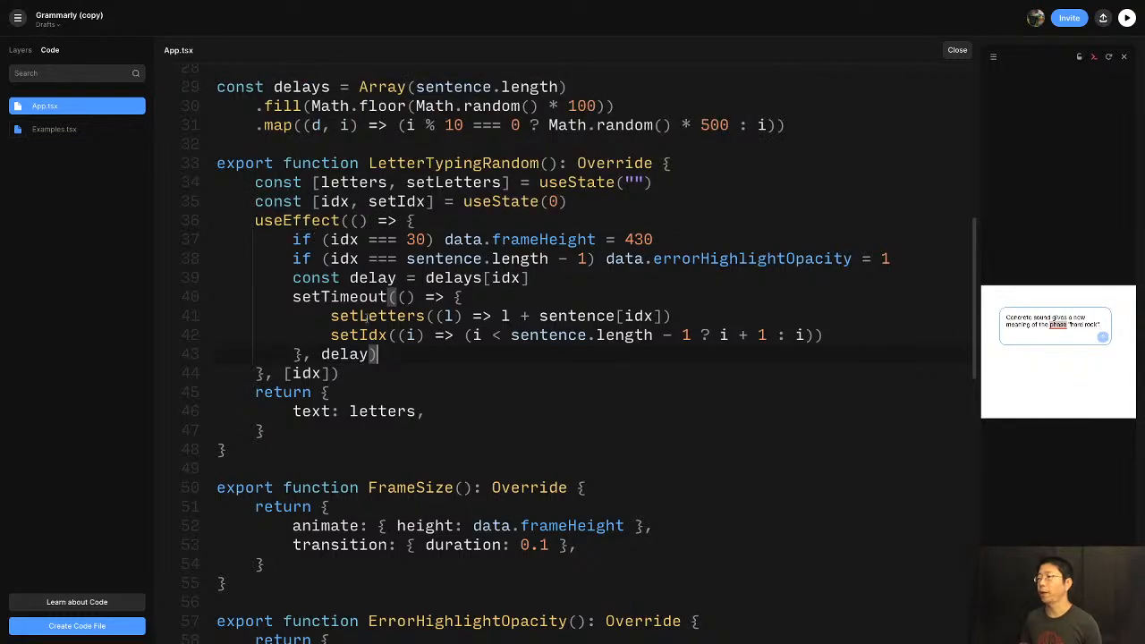
pyautogui.moveTo(293, 297); pyautogui.dragTo(391, 354)
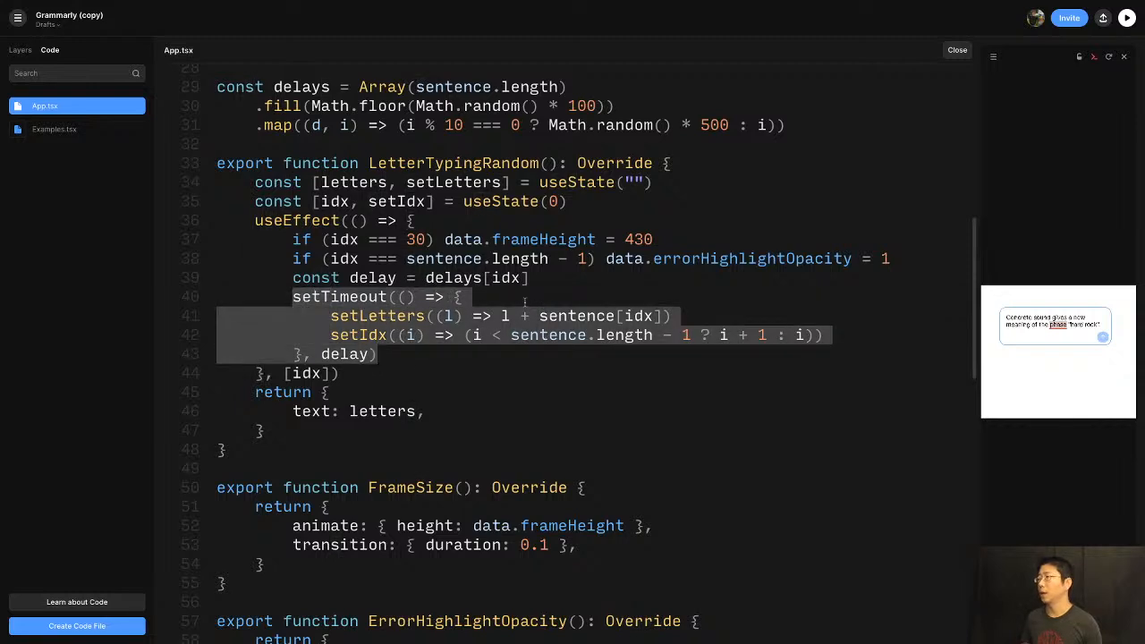
pyautogui.click(401, 335)
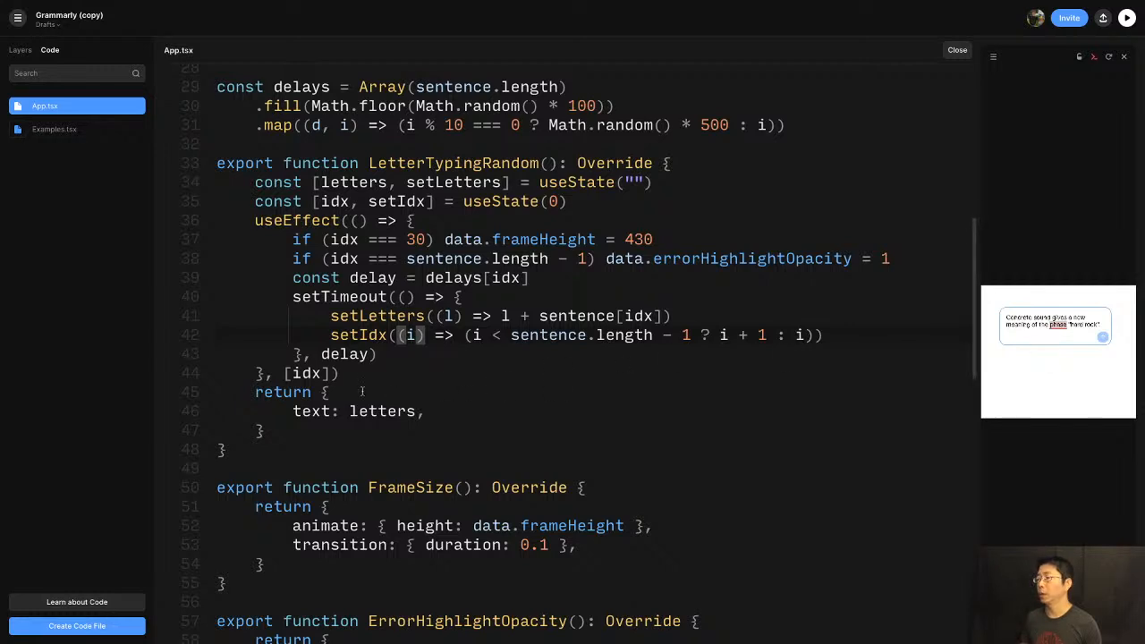
pyautogui.doubleClick(353, 355)
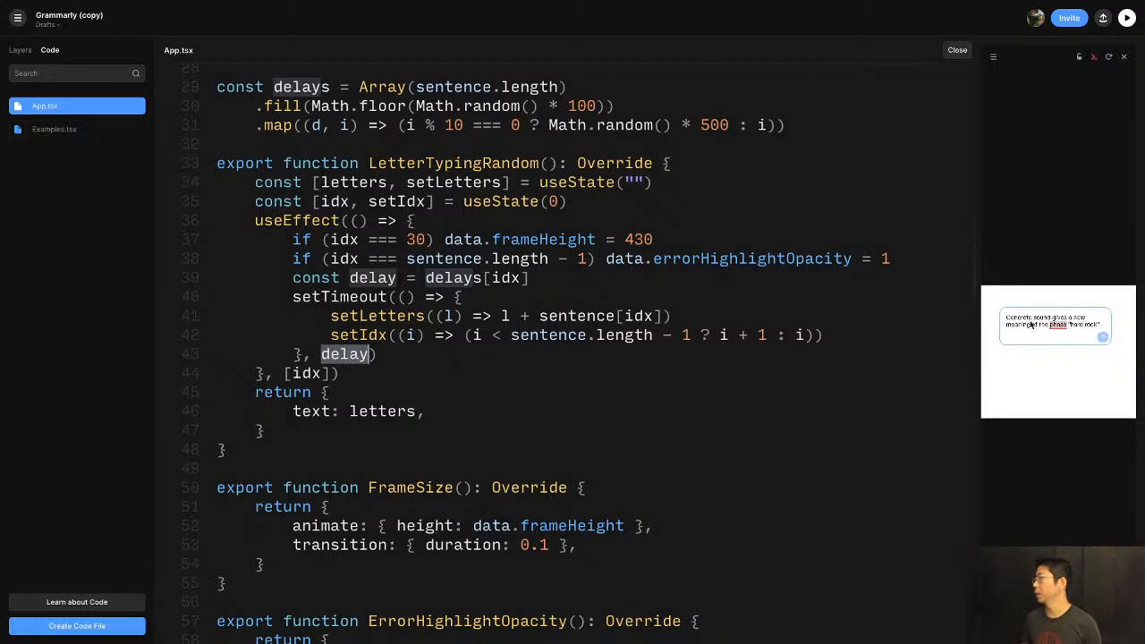
# Replay the prototype preview and widen it beside the code to watch the typing animation
pyautogui.click(1108, 56)
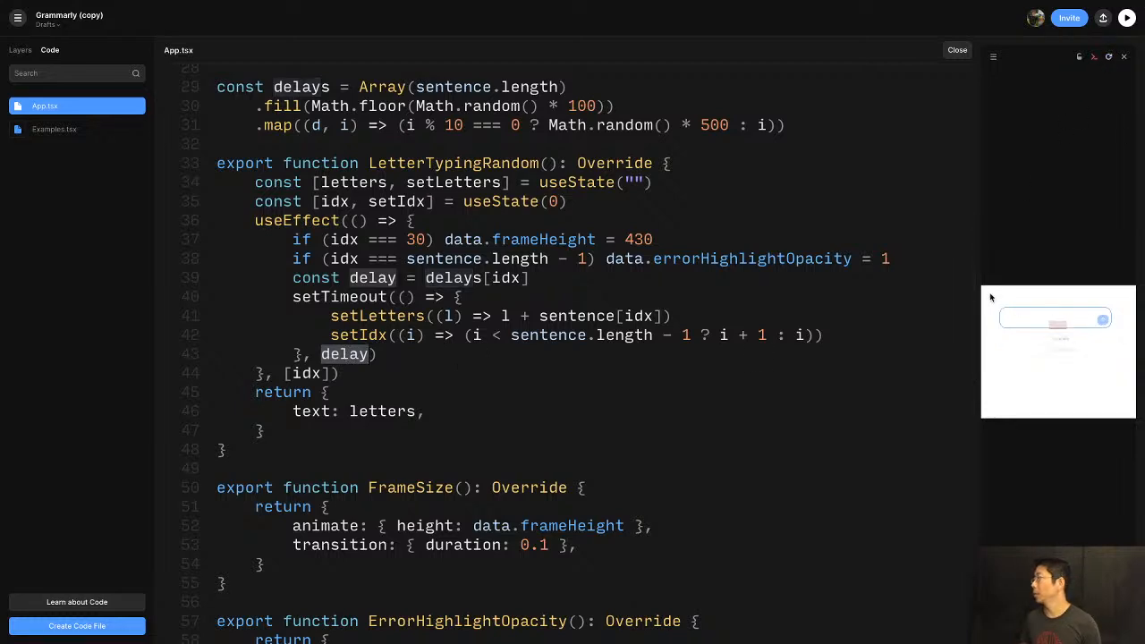
pyautogui.moveTo(976, 295); pyautogui.dragTo(763, 309)
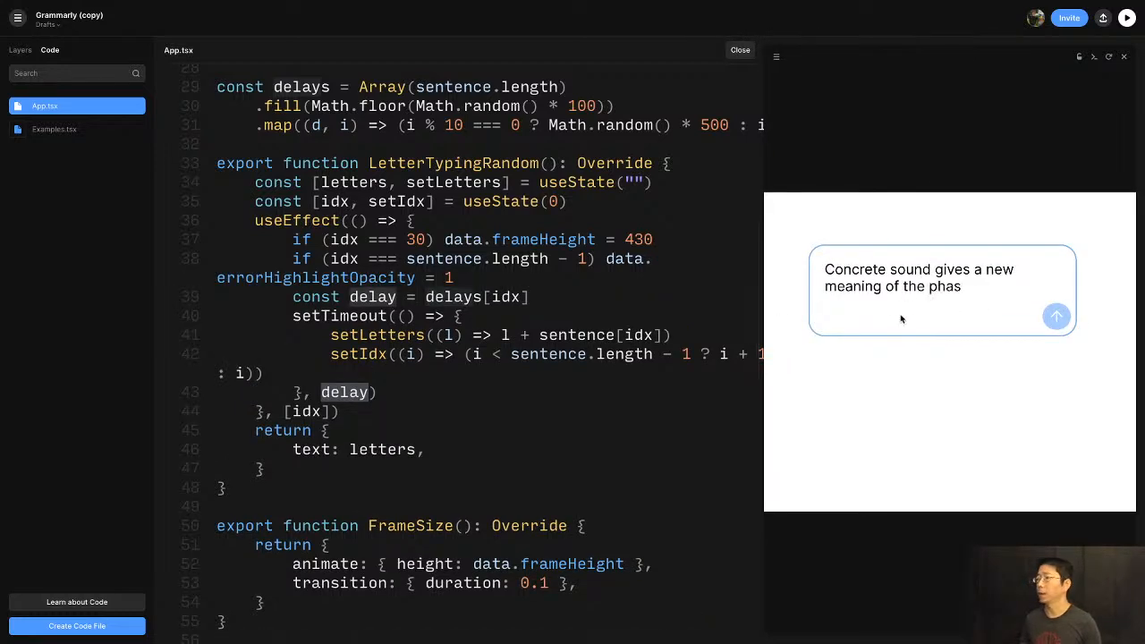
pyautogui.moveTo(622, 258)
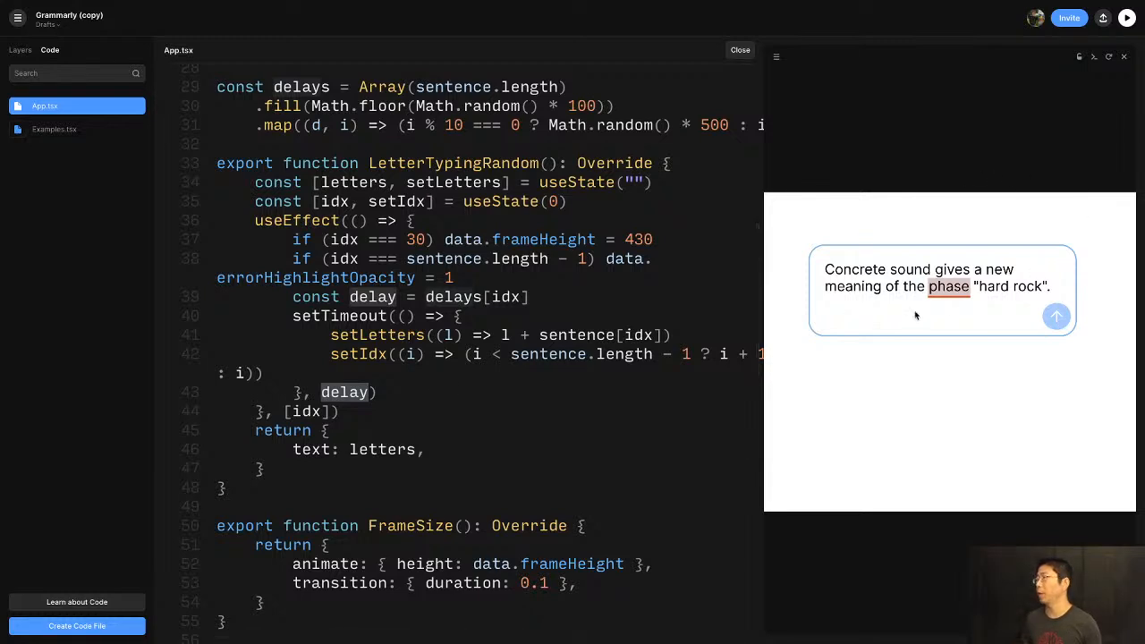
# Return to the design canvas and select the message box frame to check its FrameSize override
pyautogui.click(20, 50)
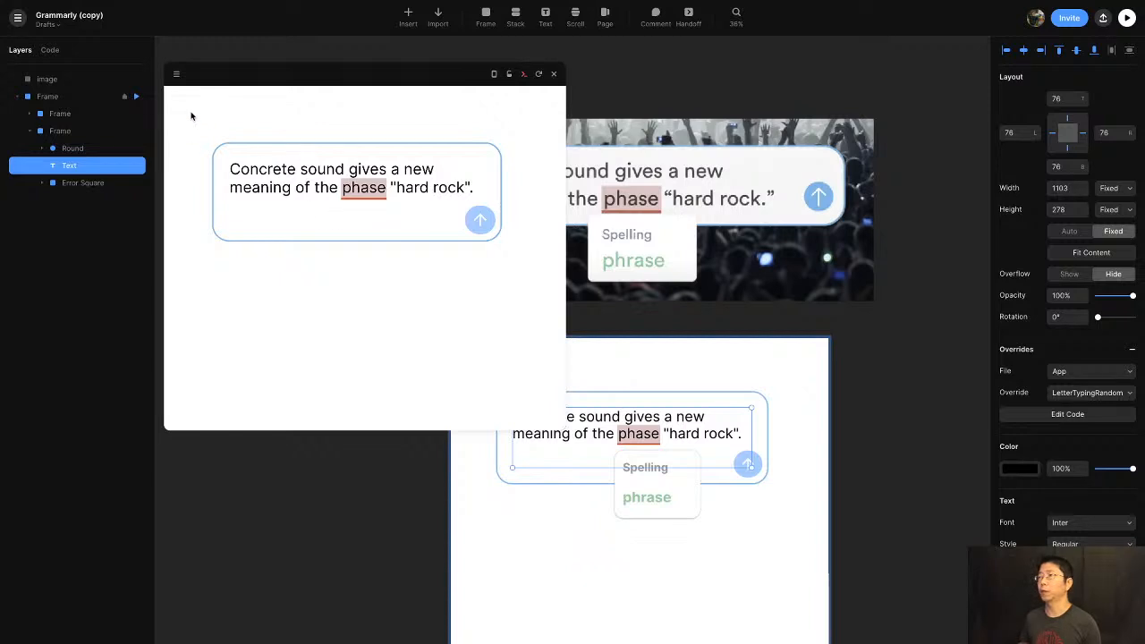
pyautogui.click(848, 391)
pyautogui.click(725, 412)
pyautogui.press('Escape')
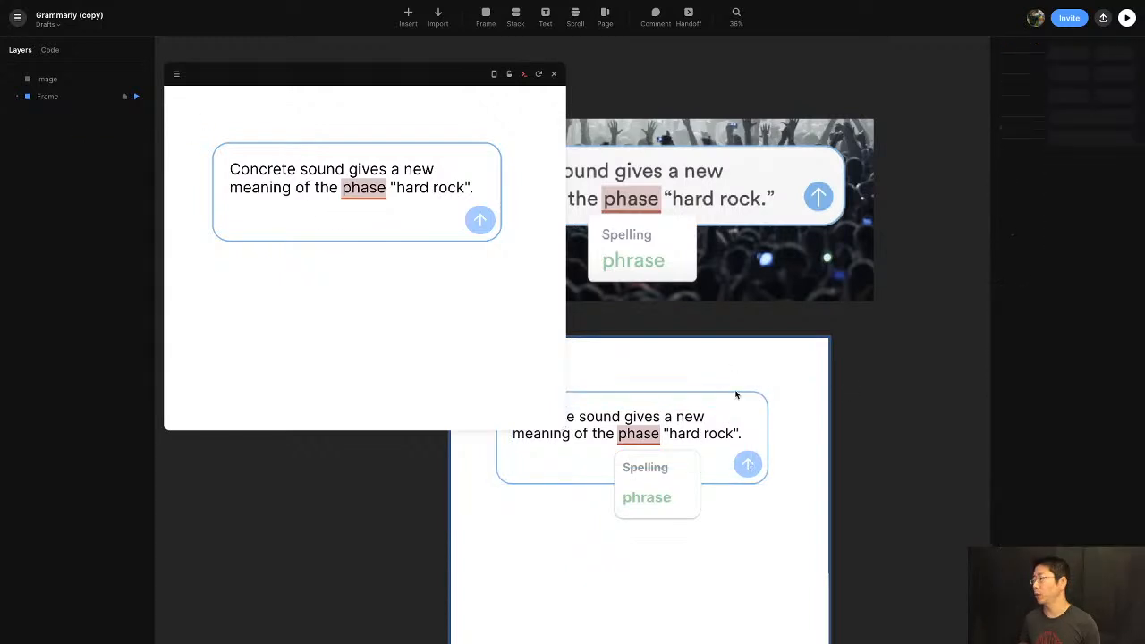
pyautogui.click(728, 402)
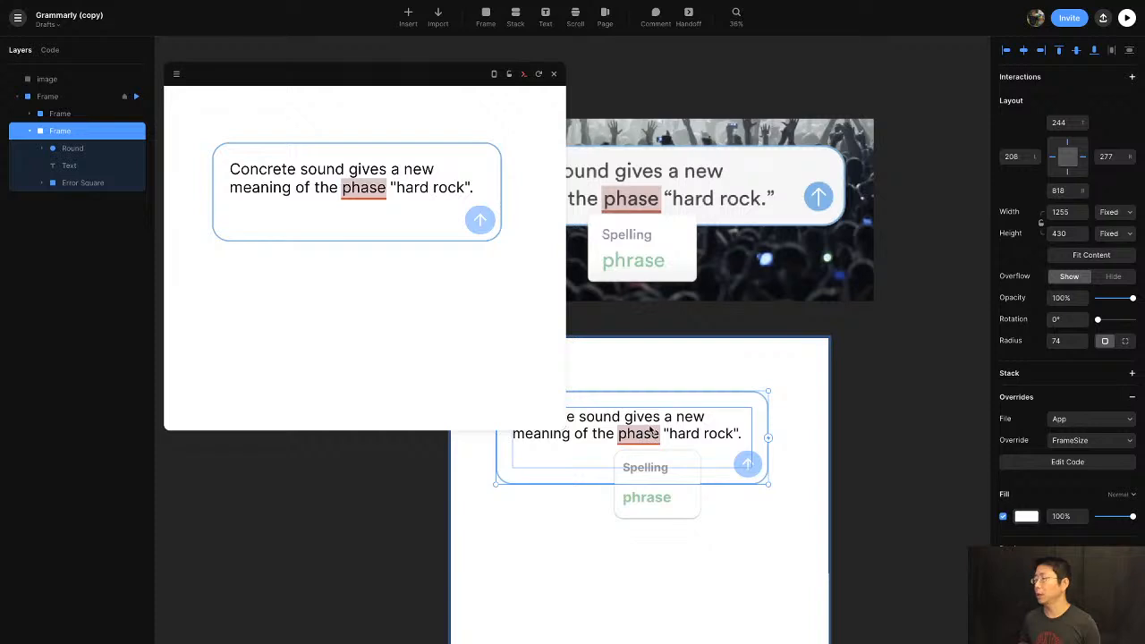
# Close the prototype preview and review the overrides on the sentence text and on the message box frame
pyautogui.click(555, 75)
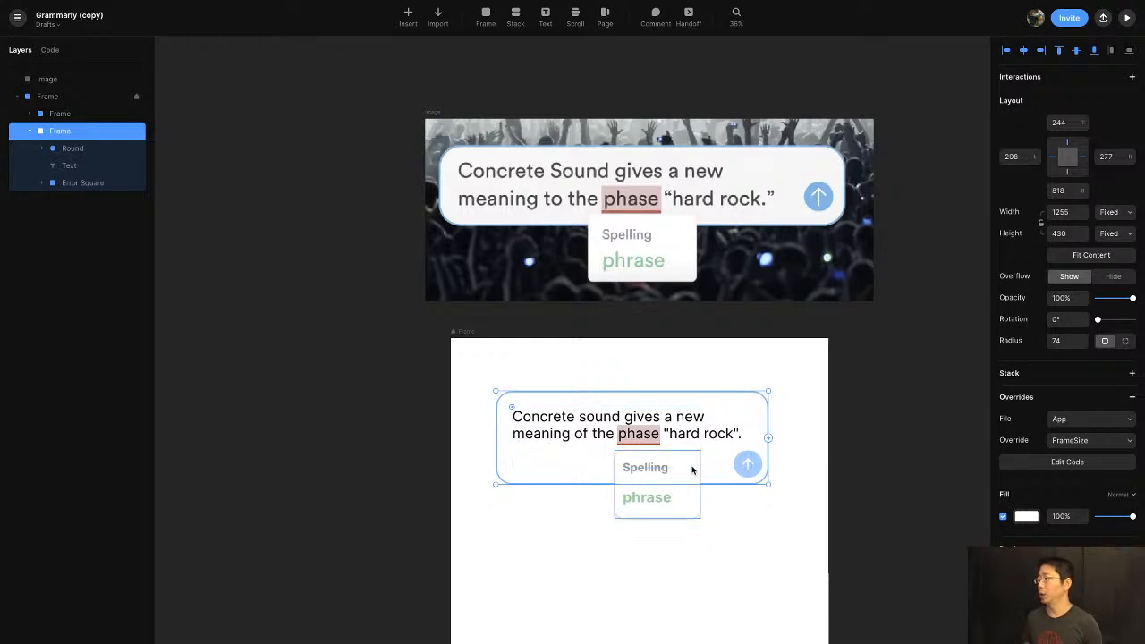
pyautogui.click(633, 448)
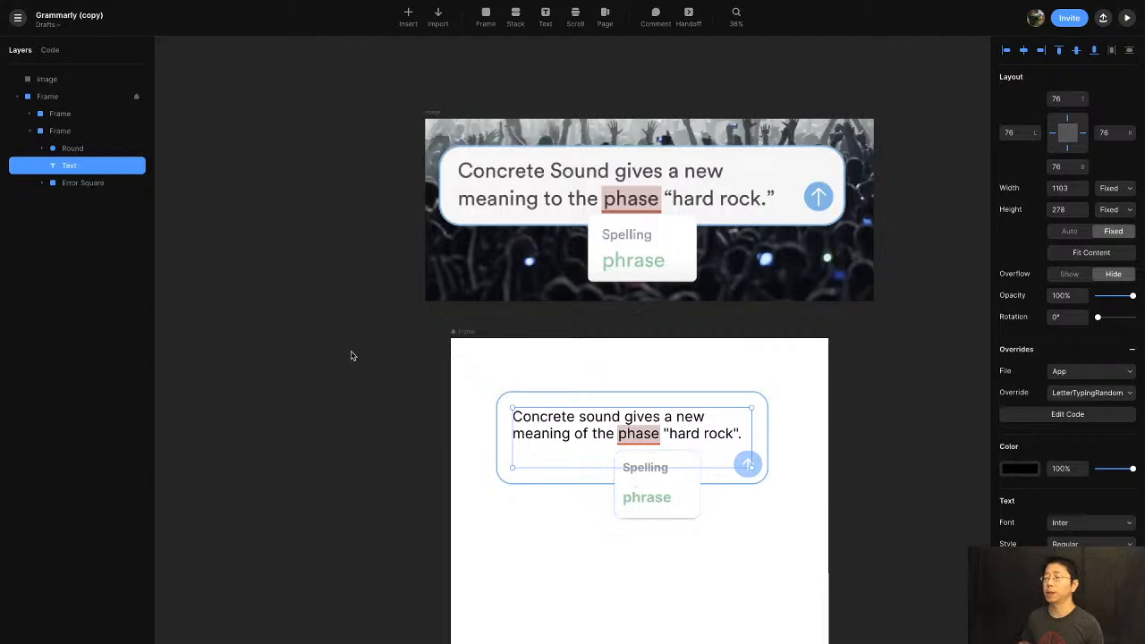
pyautogui.click(449, 340)
pyautogui.click(522, 400)
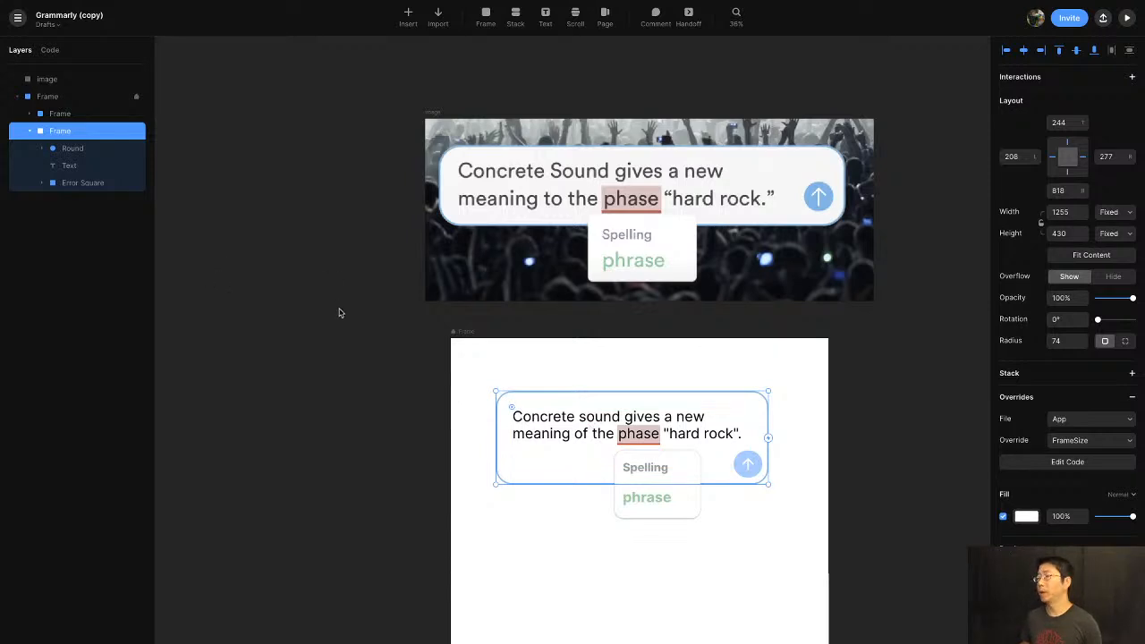
pyautogui.hscroll(3, 330, 304)
pyautogui.scroll(-2, 283, 284)
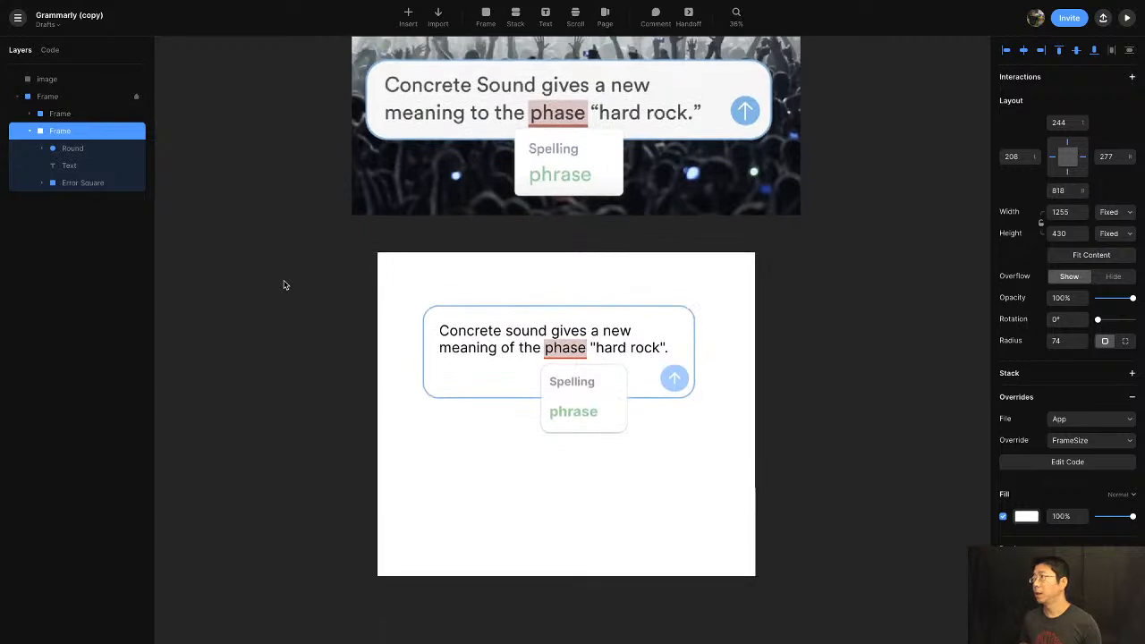
pyautogui.hscroll(2, 284, 285)
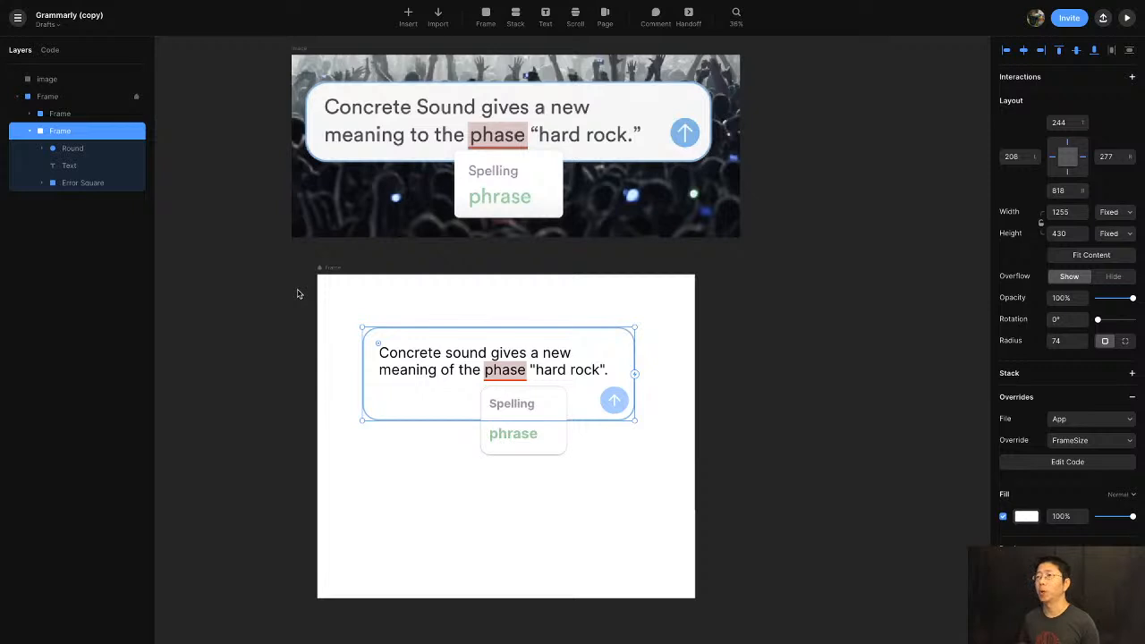
# Create a new component code file named LetterTypingText
pyautogui.click(49, 51)
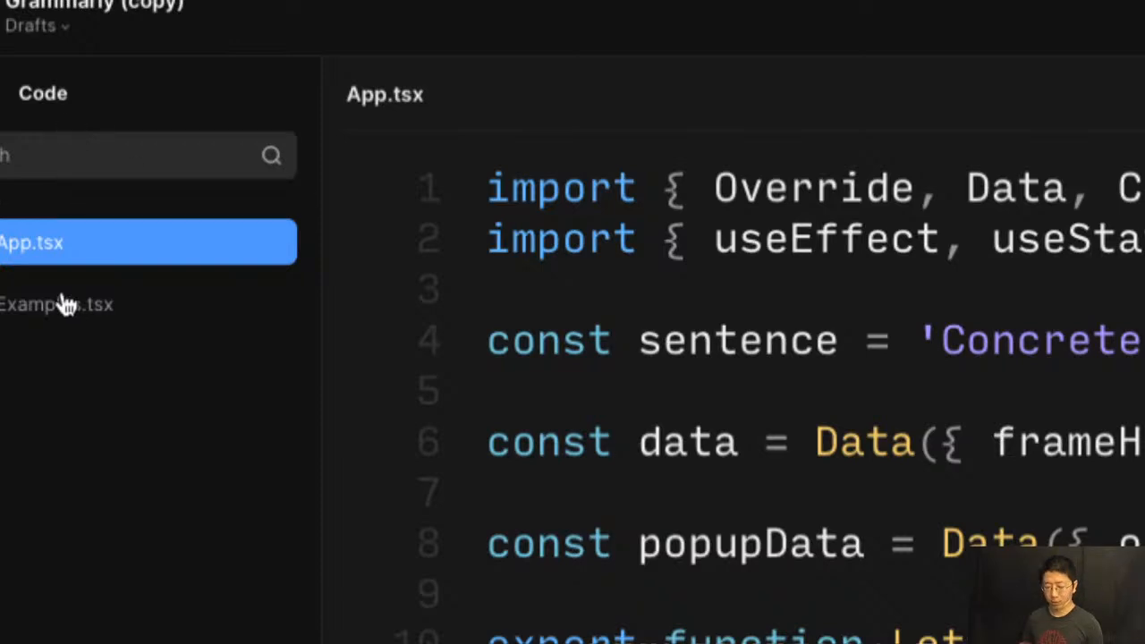
pyautogui.press('alt+super+8')
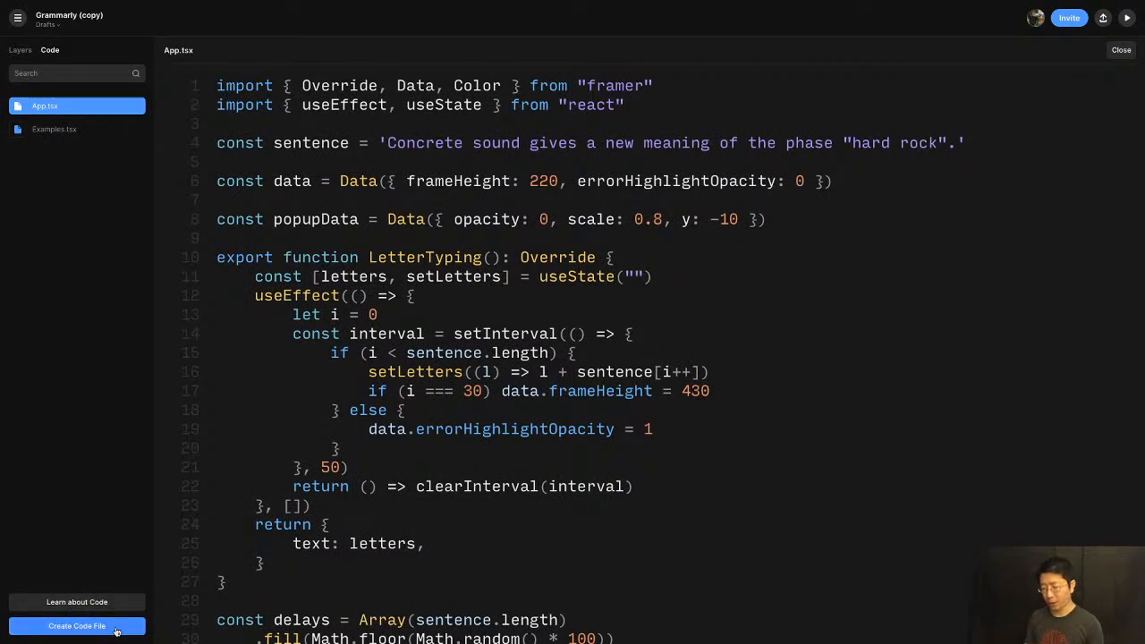
pyautogui.press('alt+super+8')
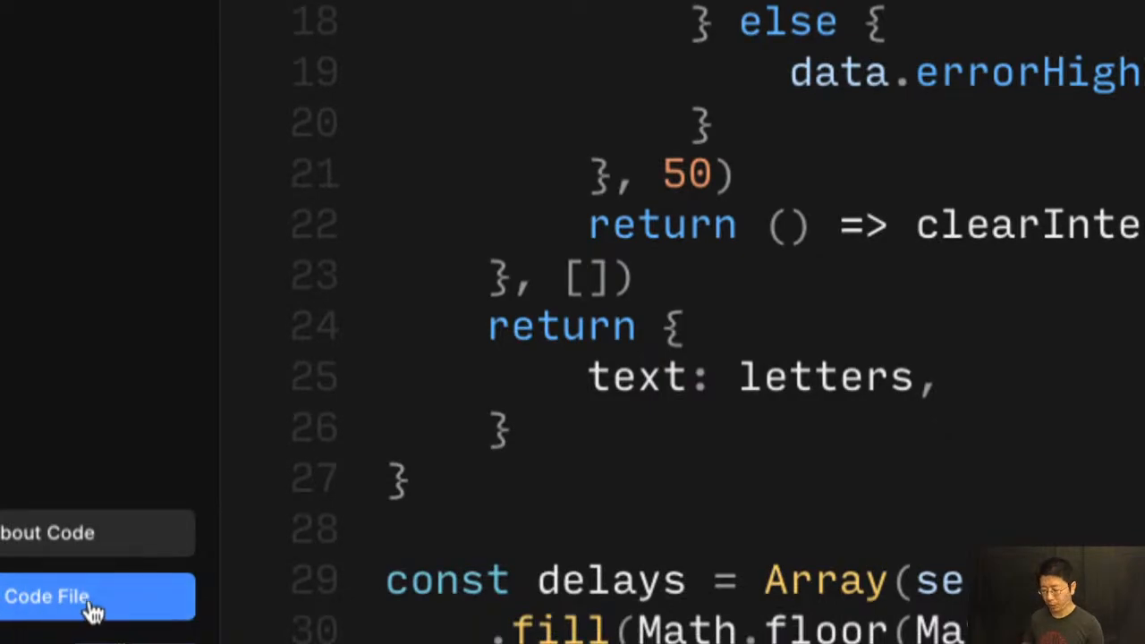
pyautogui.press('alt+super+8')
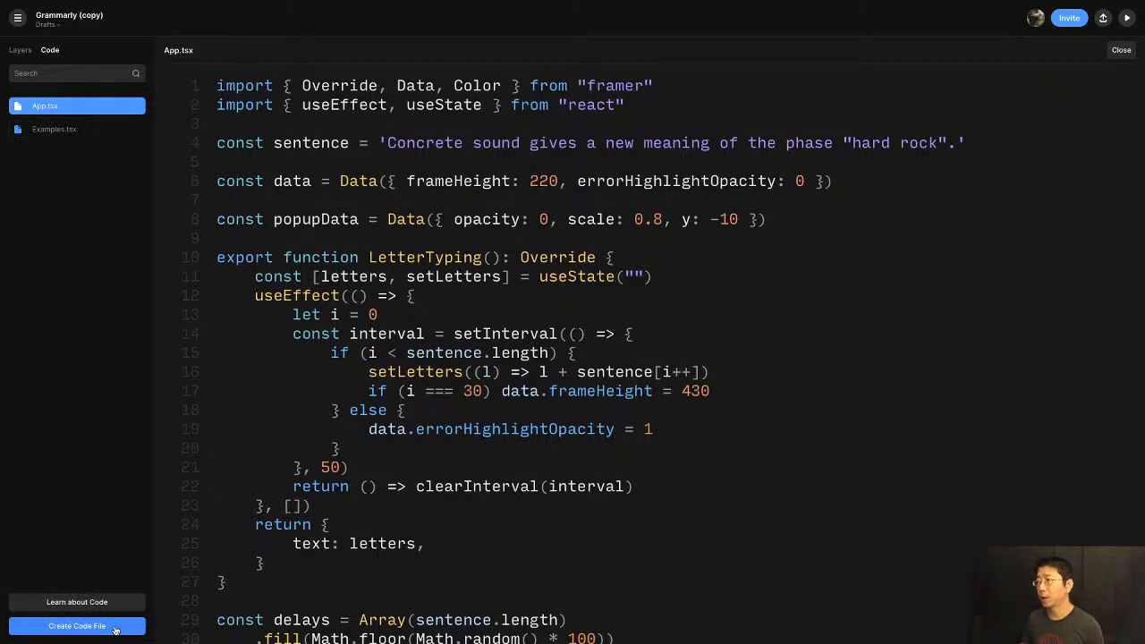
pyautogui.click(114, 629)
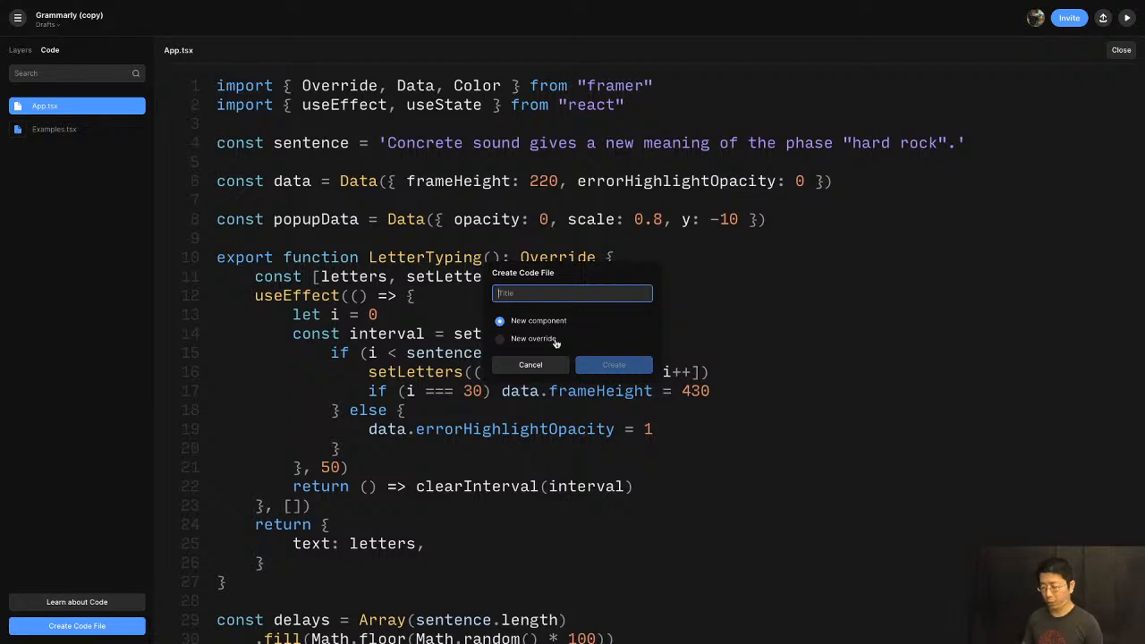
pyautogui.press('alt+super+8')
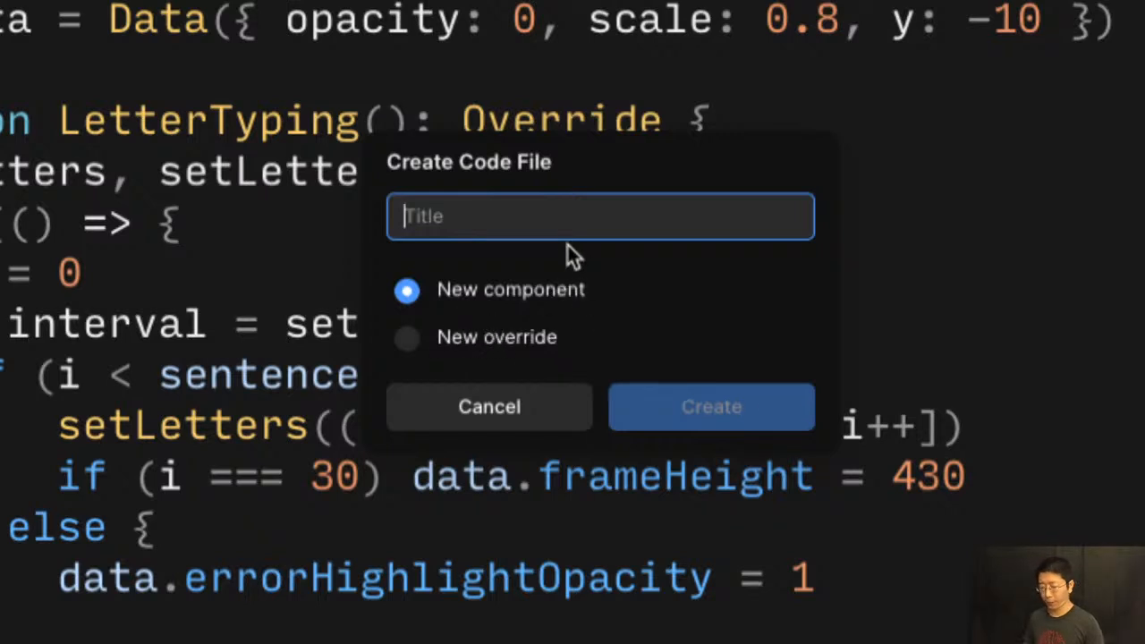
pyautogui.write('Le')
pyautogui.press('BackSpace')
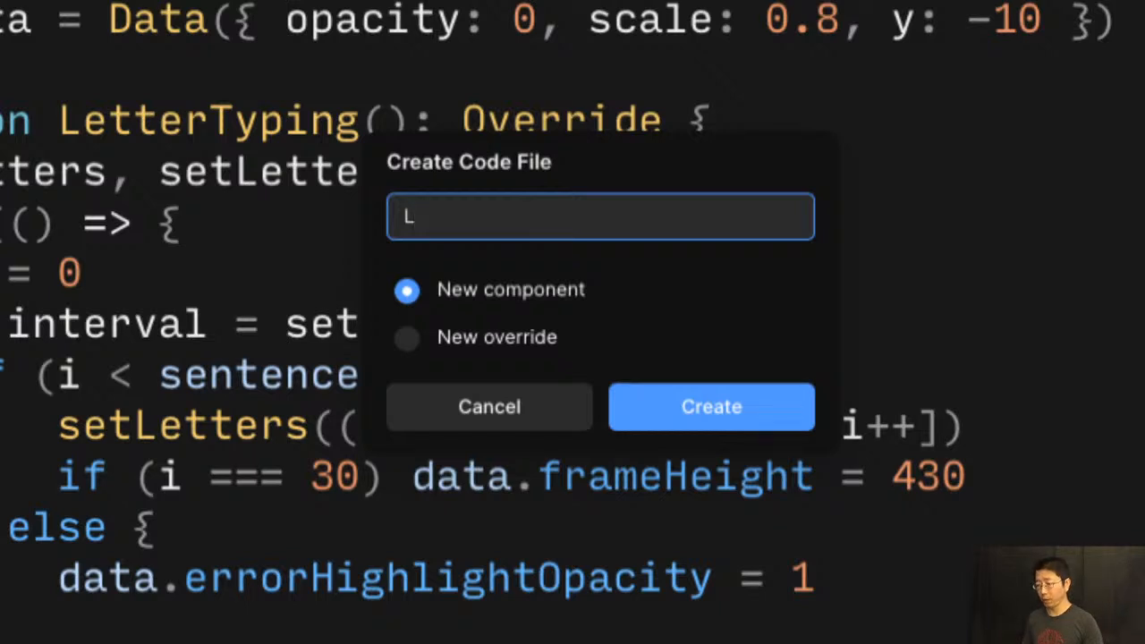
pyautogui.write('etterT')
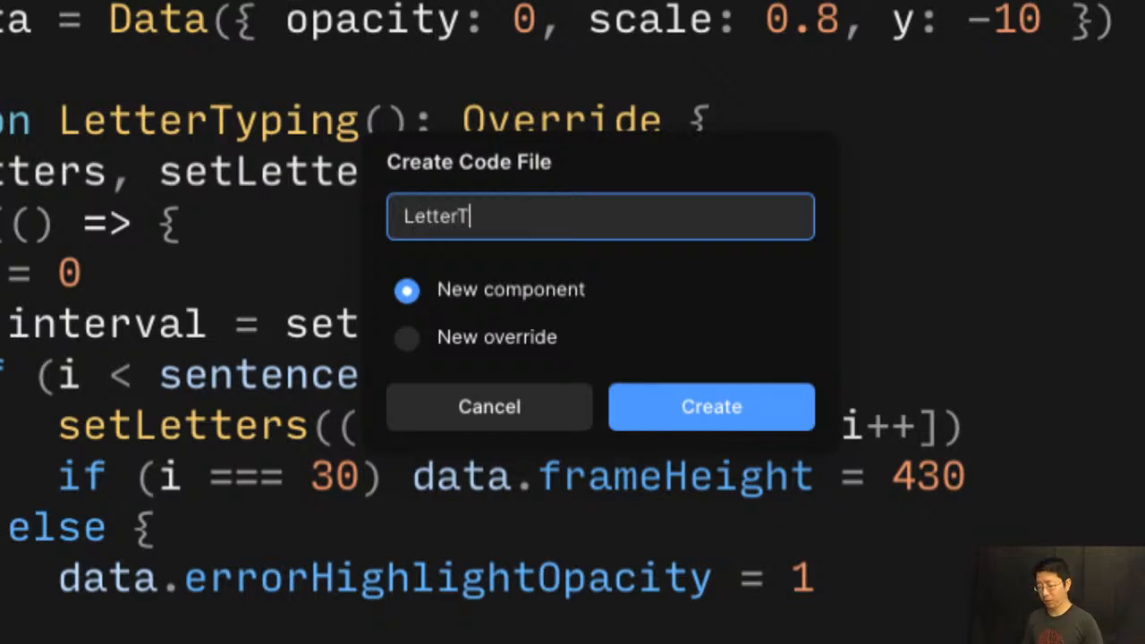
pyautogui.write('ypingText')
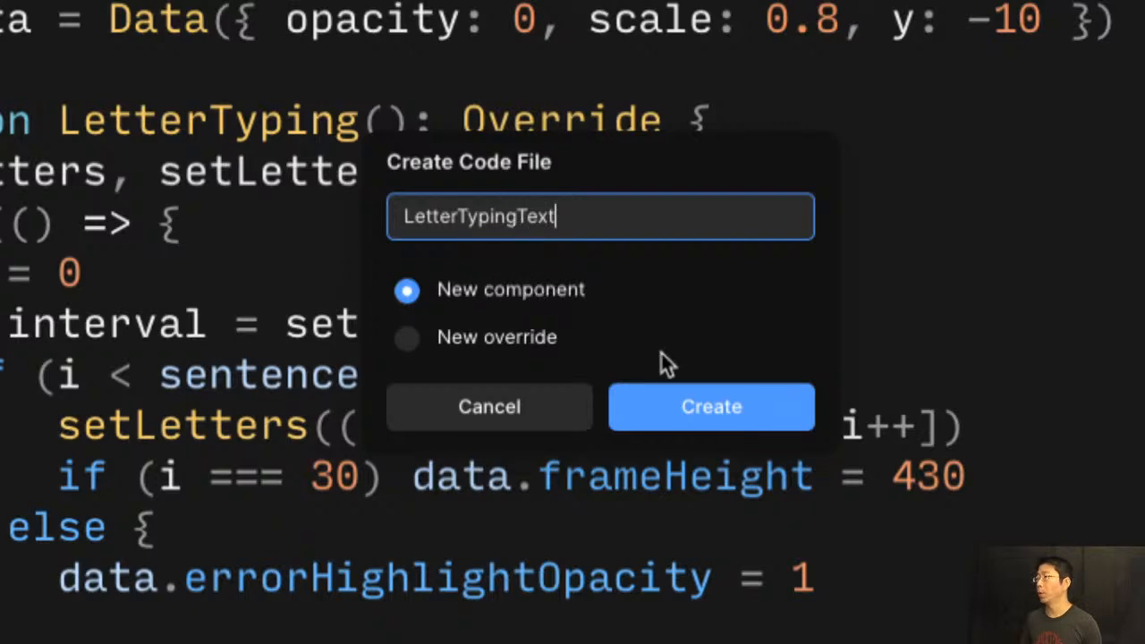
pyautogui.click(685, 408)
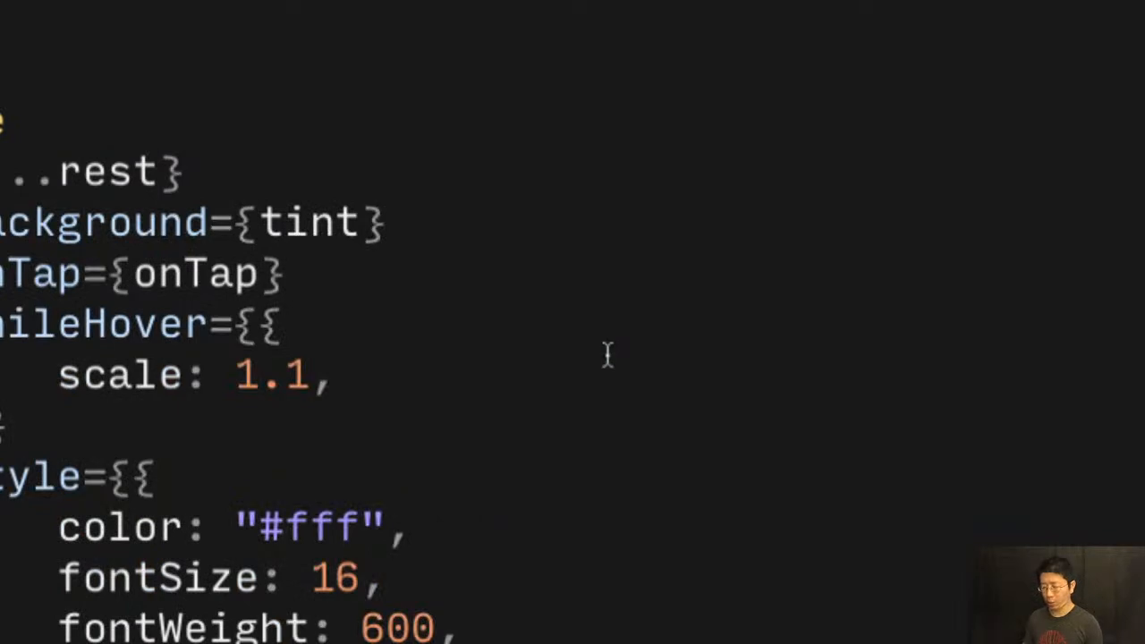
pyautogui.press('alt+super+8')
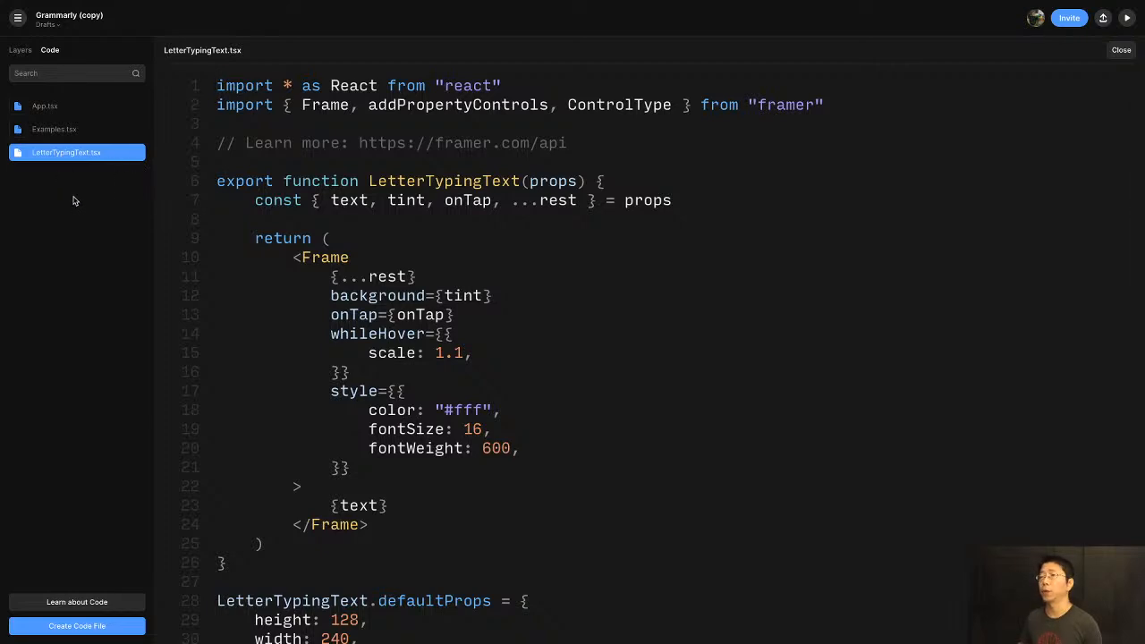
# Return to the canvas and draw an empty frame of about 1687 × 1167 beside the existing message box artboard
pyautogui.press('Escape')
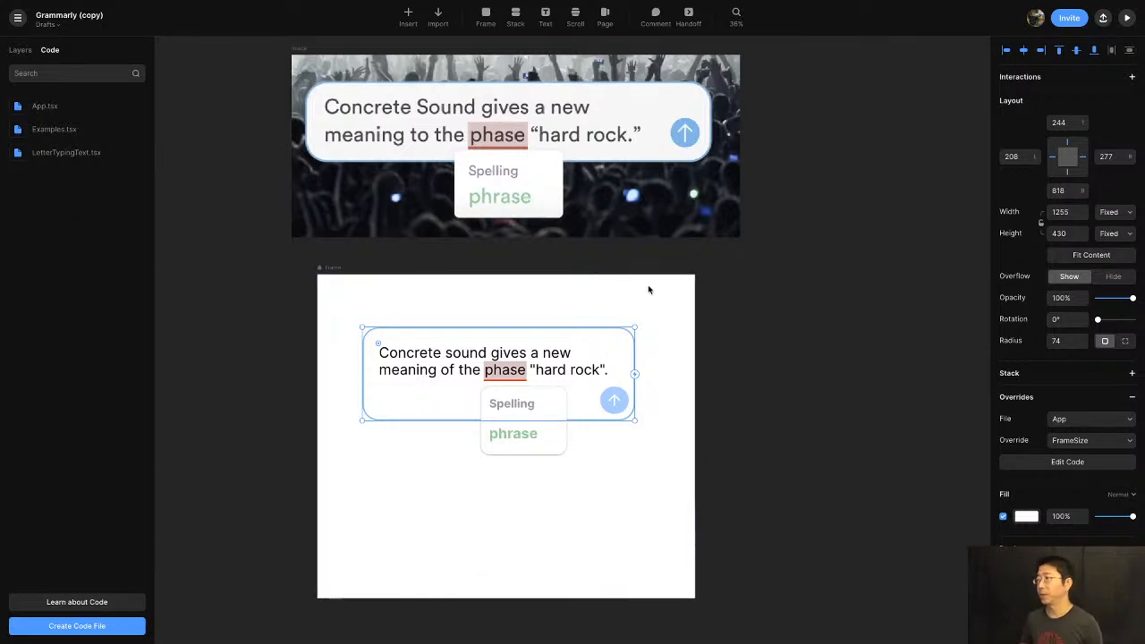
pyautogui.hscroll(5, 649, 294)
pyautogui.hscroll(2, 642, 294)
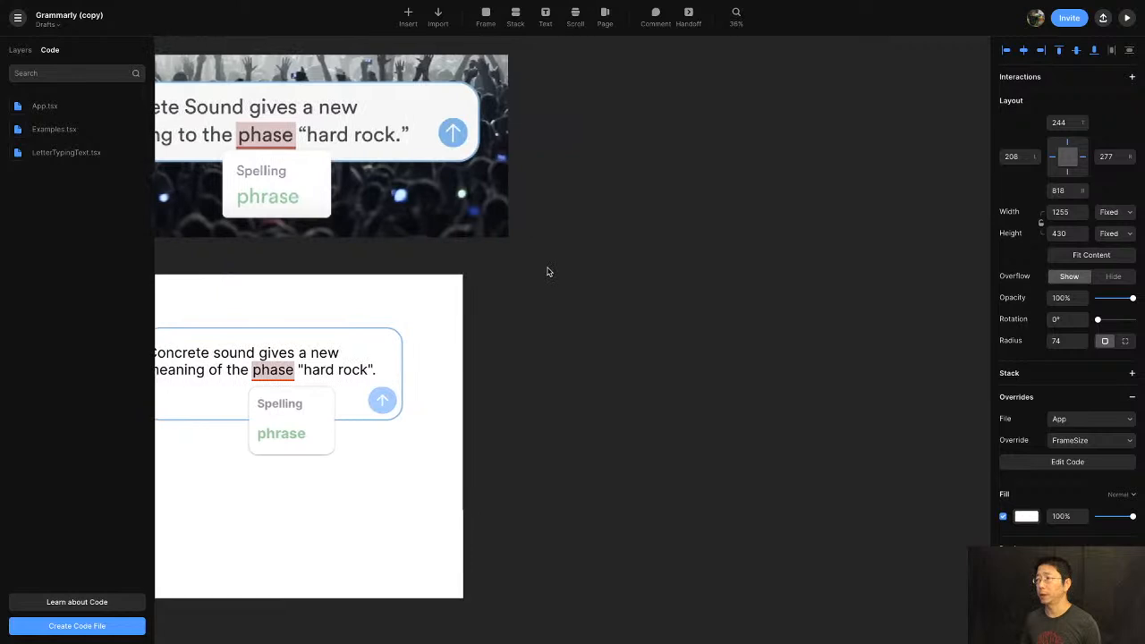
pyautogui.press('f')
pyautogui.moveTo(507, 268); pyautogui.dragTo(866, 516)
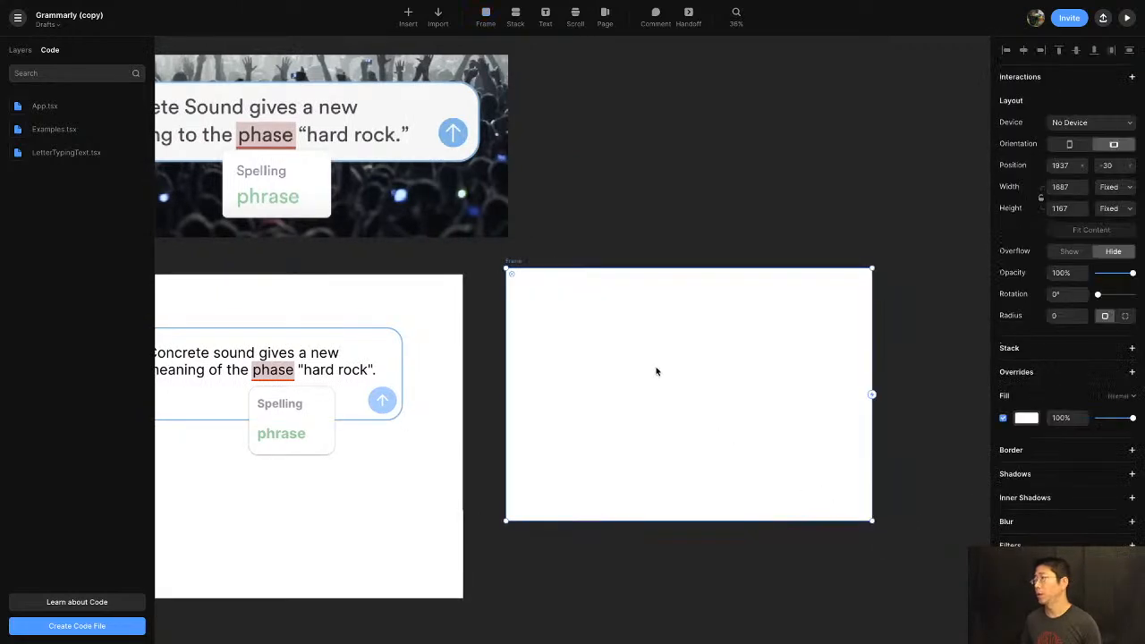
# Insert the LetterTypingText project component into the new empty frame
pyautogui.hscroll(-1, 658, 372)
pyautogui.hscroll(3, 659, 372)
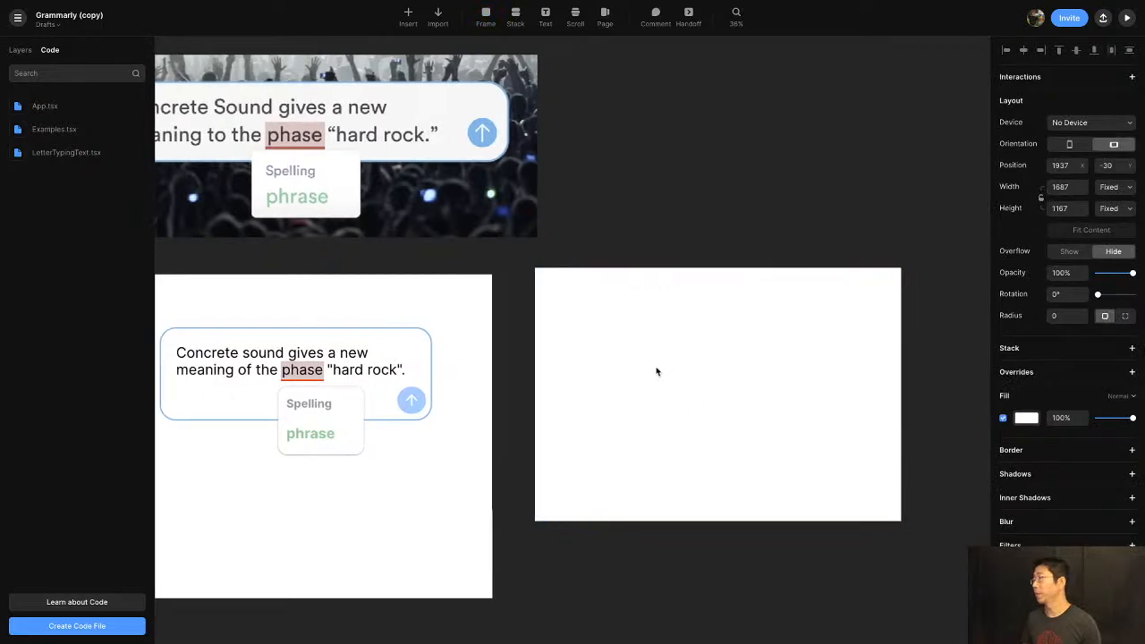
pyautogui.scroll(-2, 585, 376)
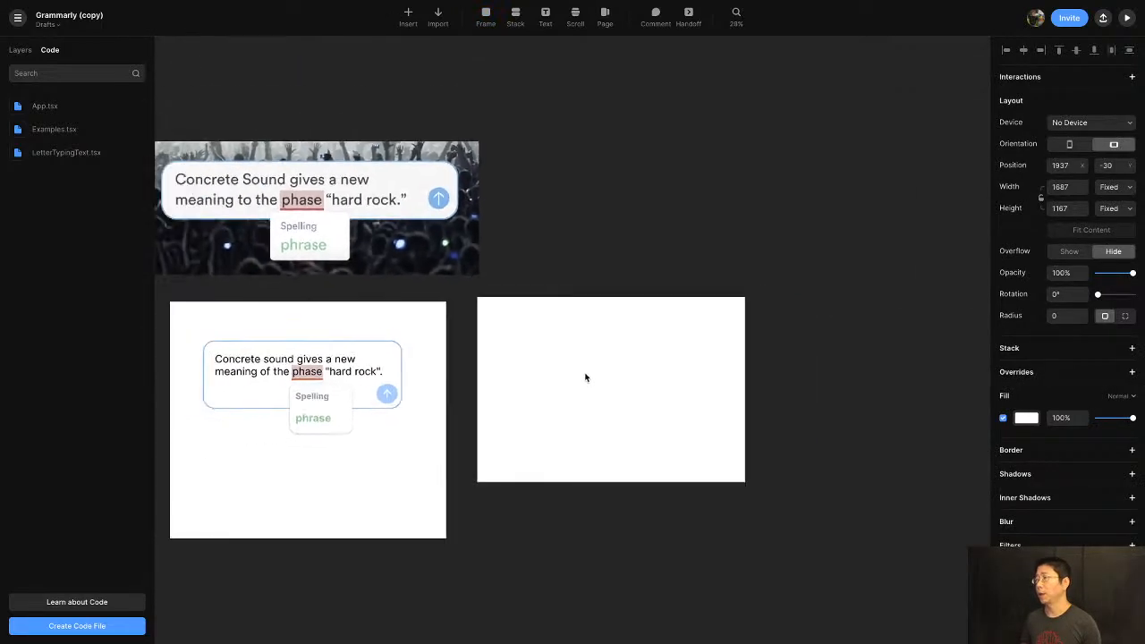
pyautogui.scroll(5, 585, 376)
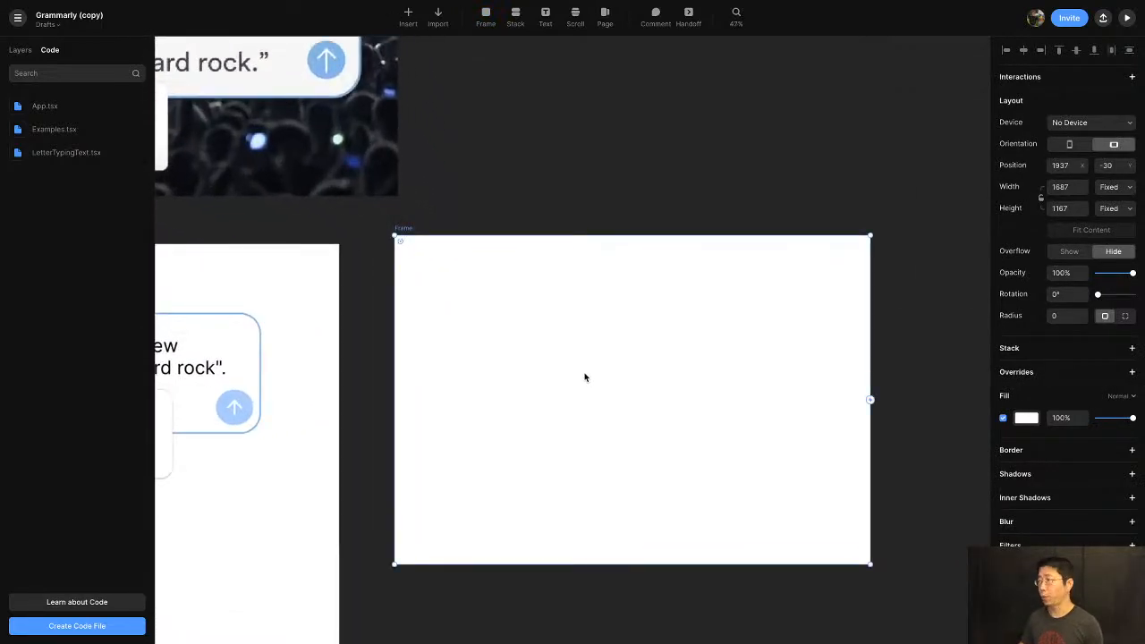
pyautogui.press('i')
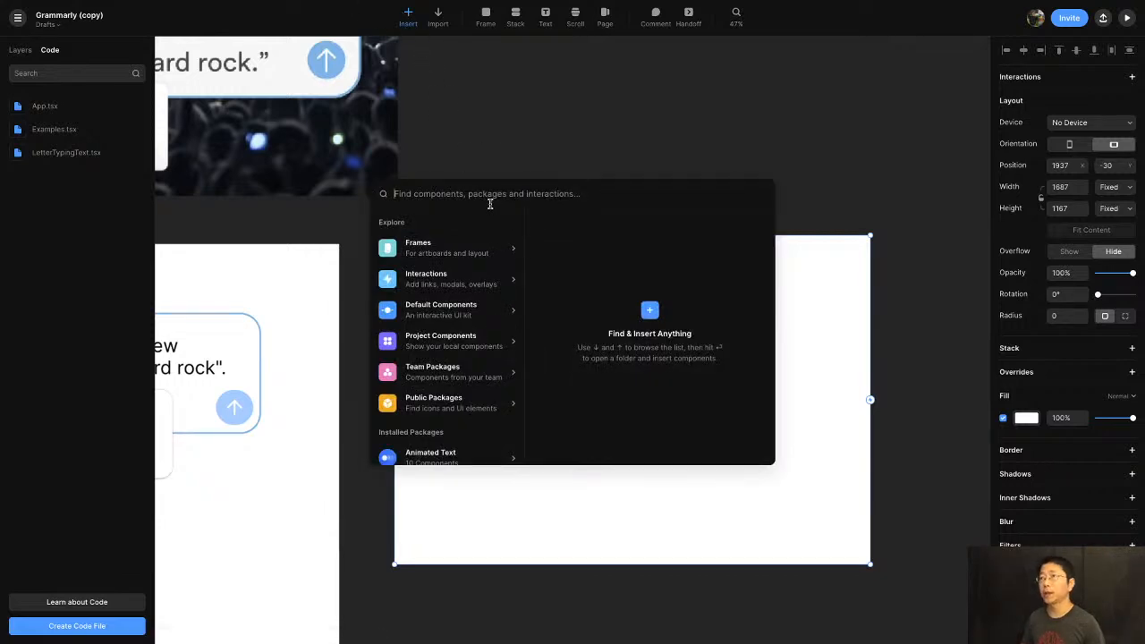
pyautogui.write('let')
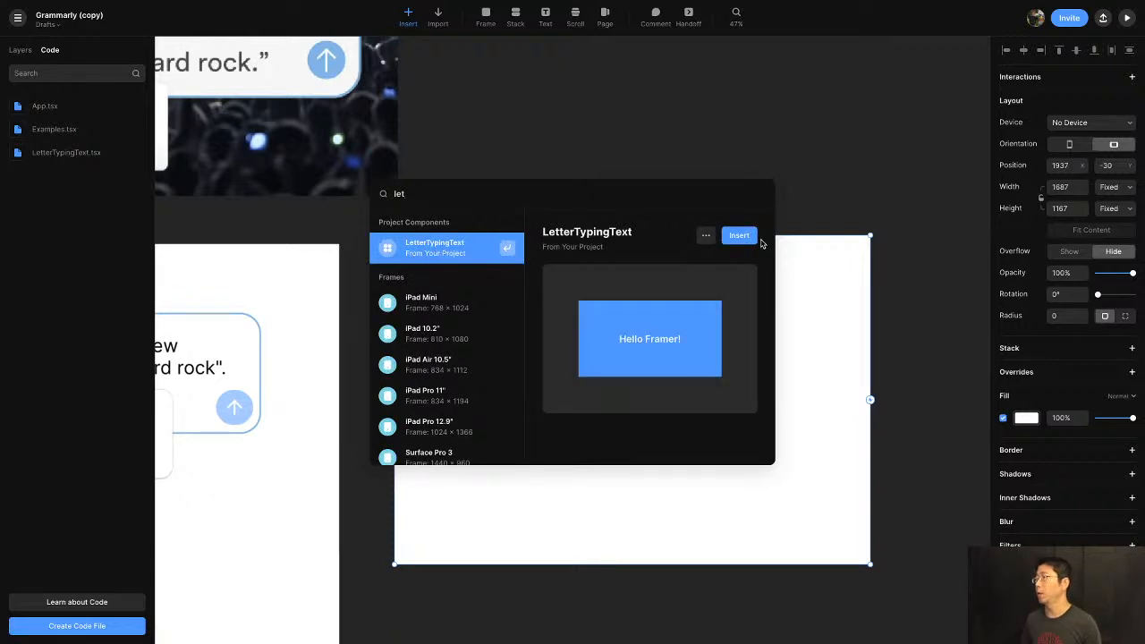
pyautogui.click(609, 322)
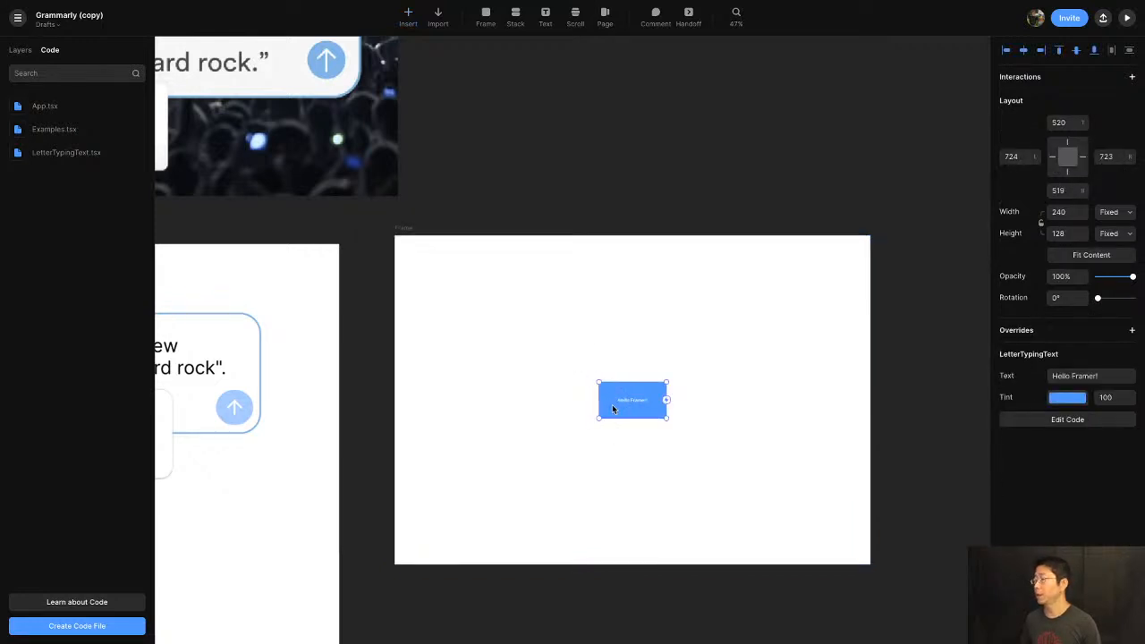
pyautogui.scroll(-3, 616, 409)
pyautogui.scroll(6, 616, 408)
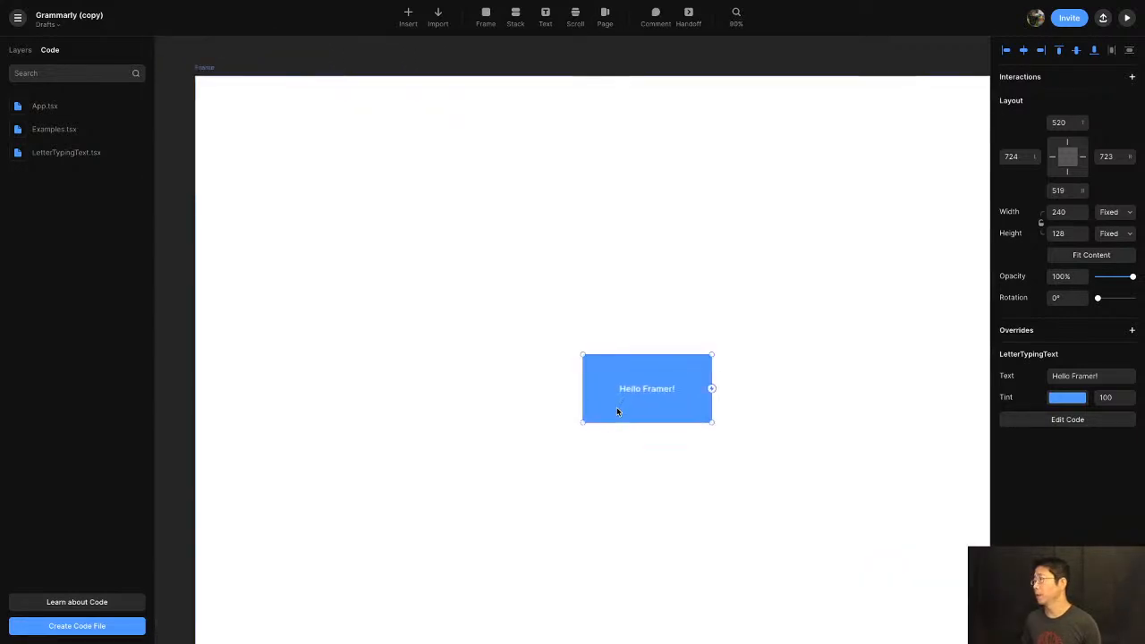
pyautogui.scroll(4, 616, 407)
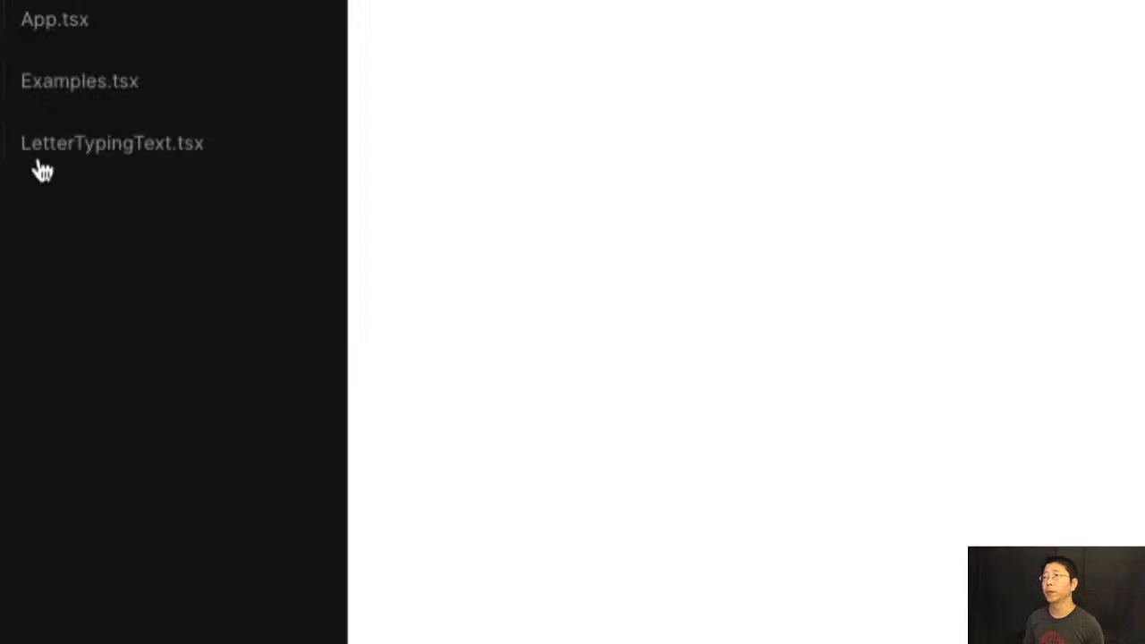
# Copy the letters state declaration and the whole useEffect block from the LetterTyping override in App.tsx
pyautogui.press('alt+super+8')
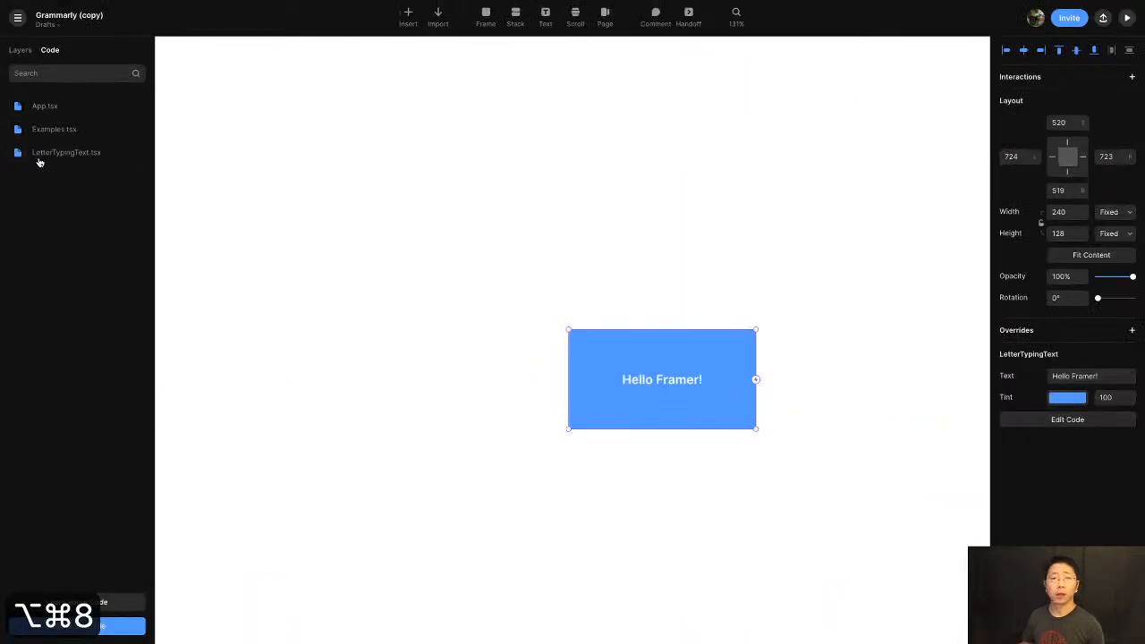
pyautogui.click(56, 153)
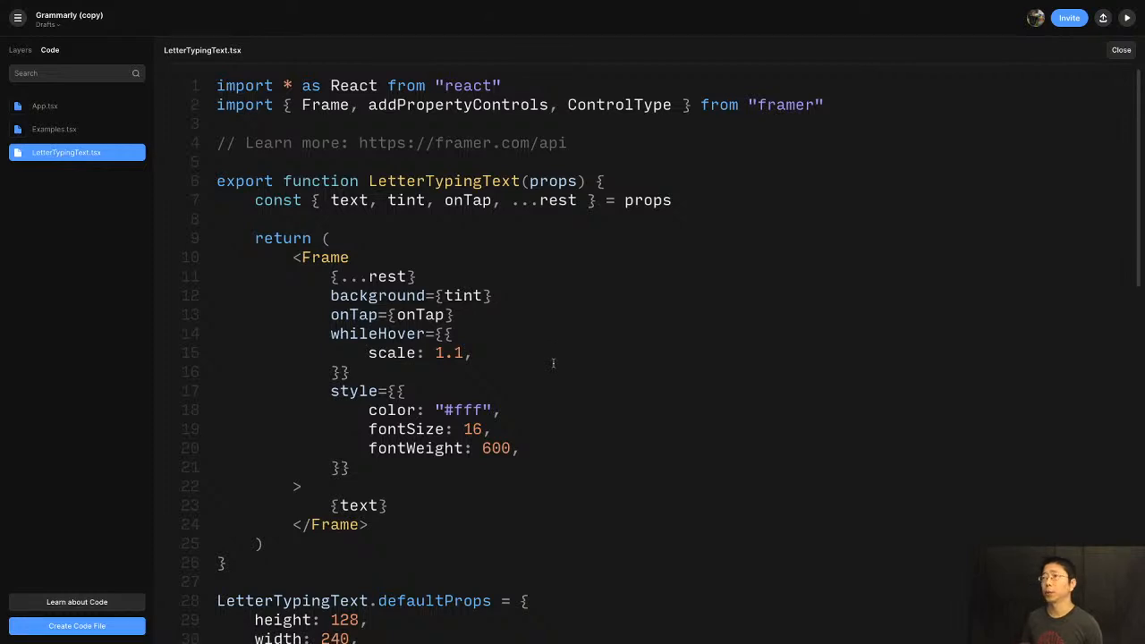
pyautogui.click(42, 107)
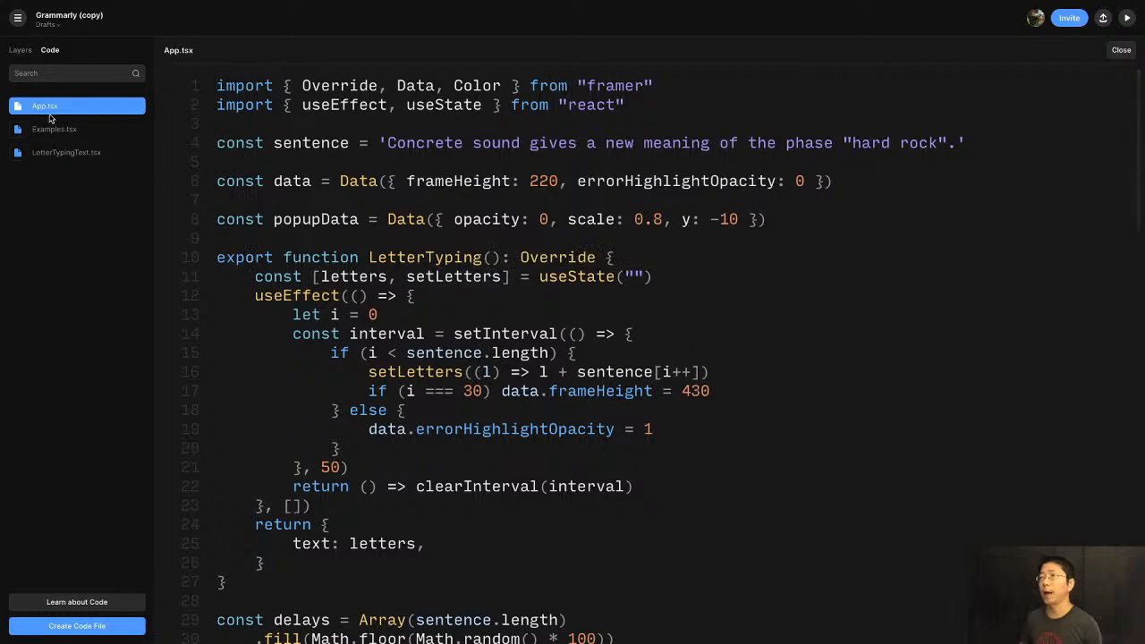
pyautogui.moveTo(413, 358)
pyautogui.scroll(-3, 413, 358)
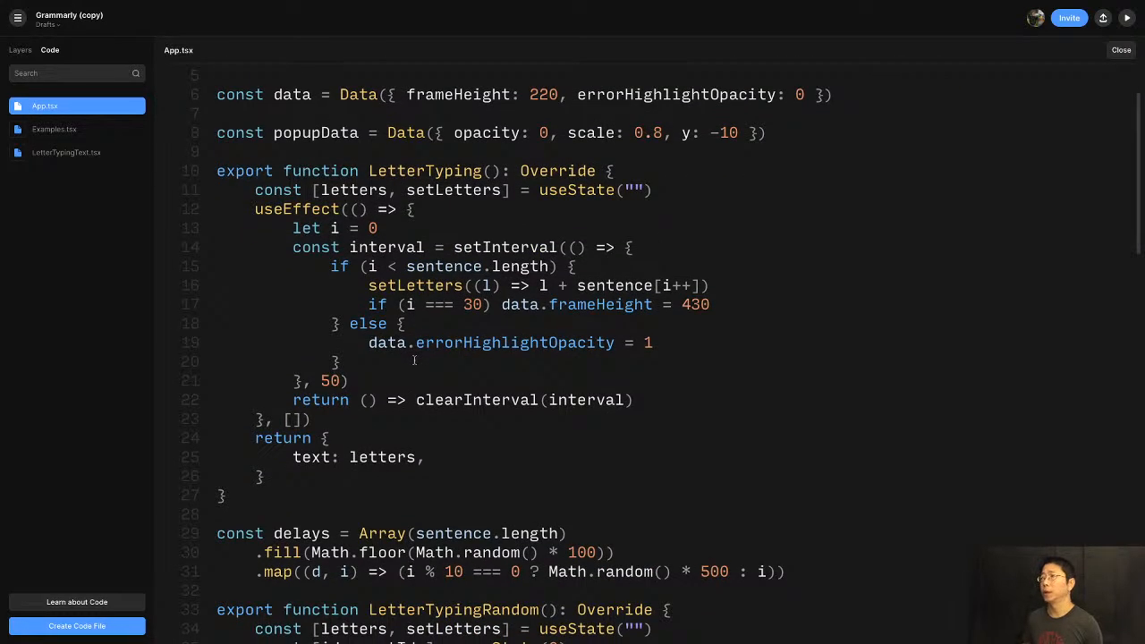
pyautogui.scroll(1, 412, 360)
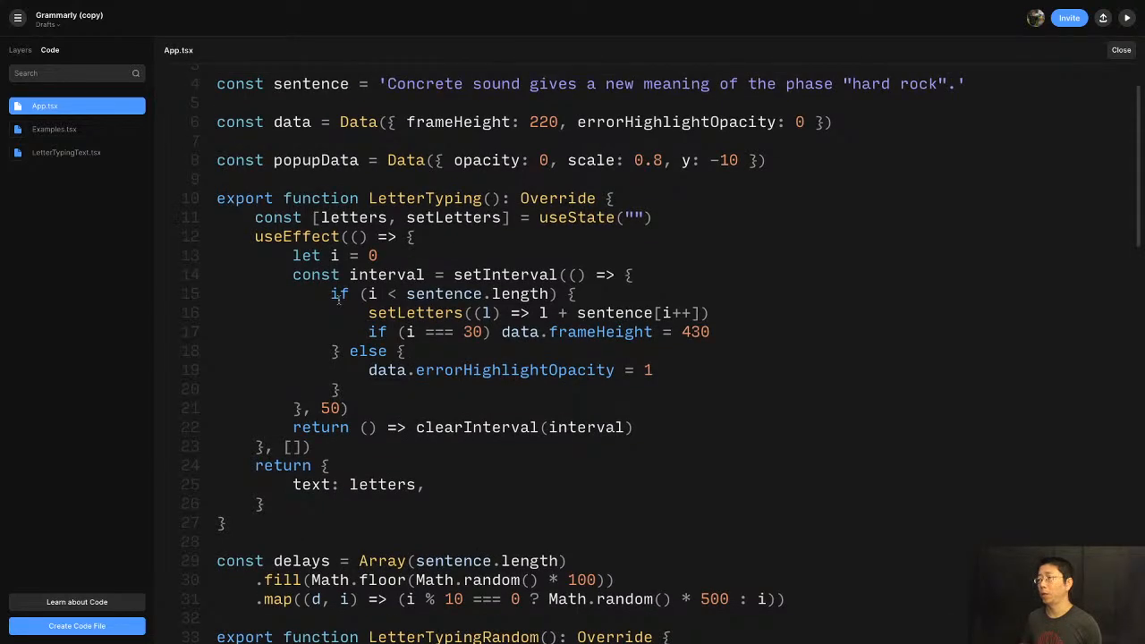
pyautogui.moveTo(273, 504); pyautogui.dragTo(224, 266)
pyautogui.click(310, 446)
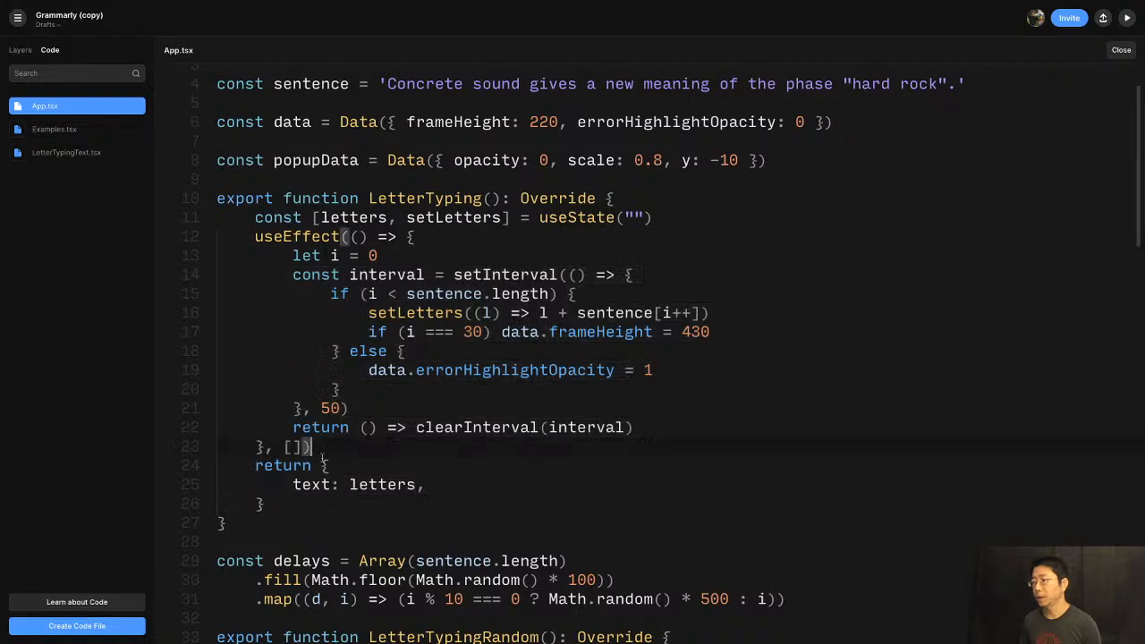
pyautogui.moveTo(315, 444); pyautogui.dragTo(208, 221)
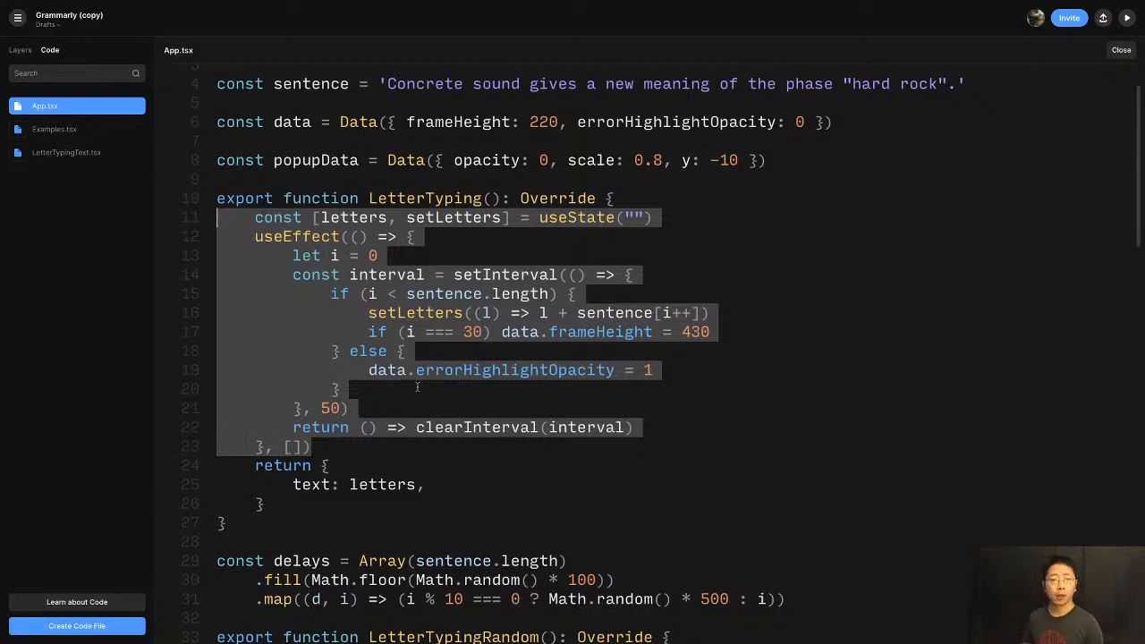
pyautogui.press('super+c')
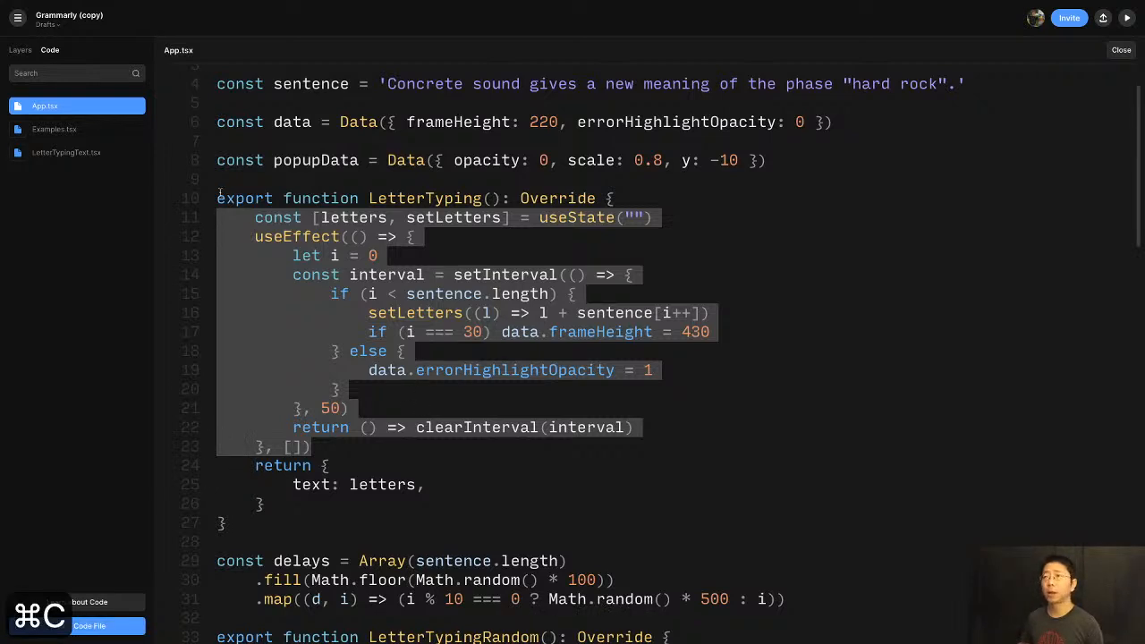
# Paste the copied typing code into LetterTypingText.tsx on the blank line between the props destructuring and the return statement
pyautogui.click(54, 153)
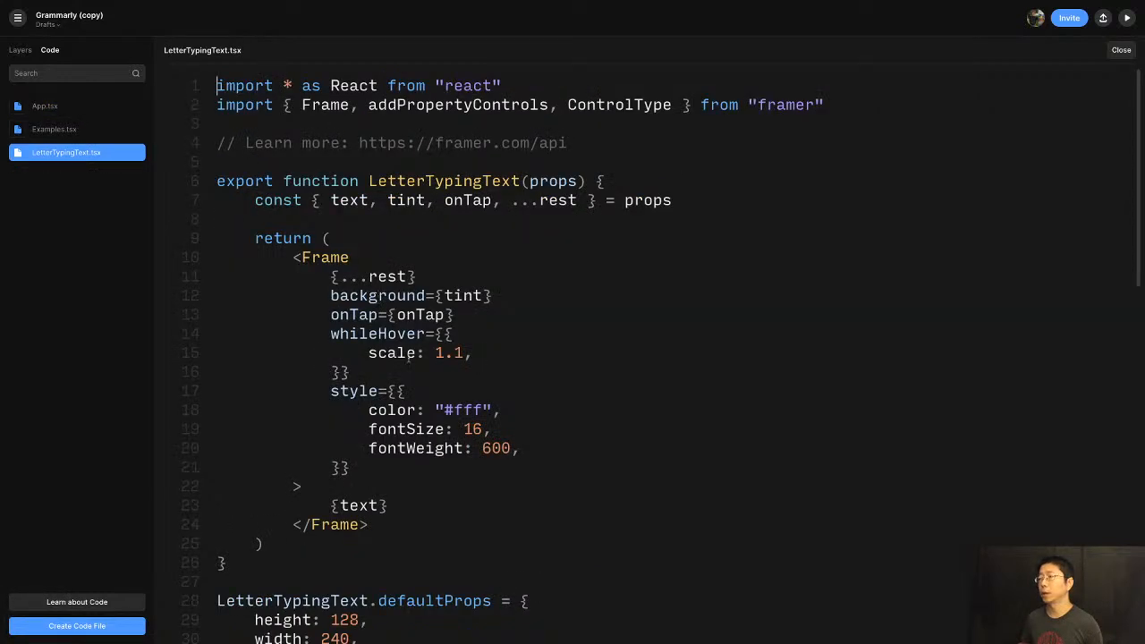
pyautogui.click(349, 216)
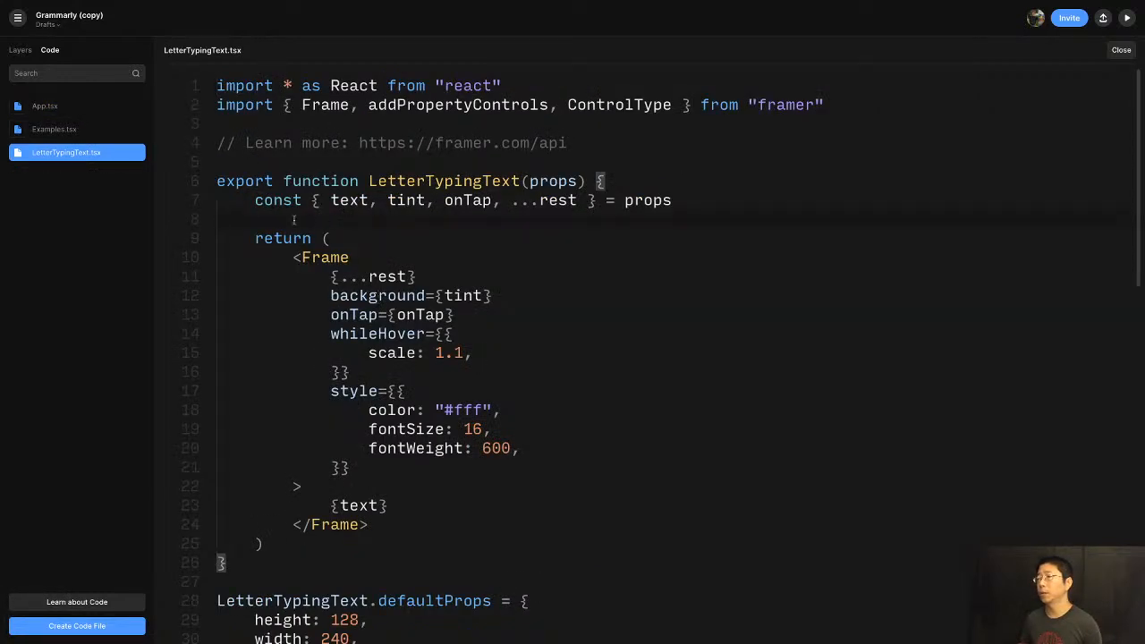
pyautogui.press('super+v')
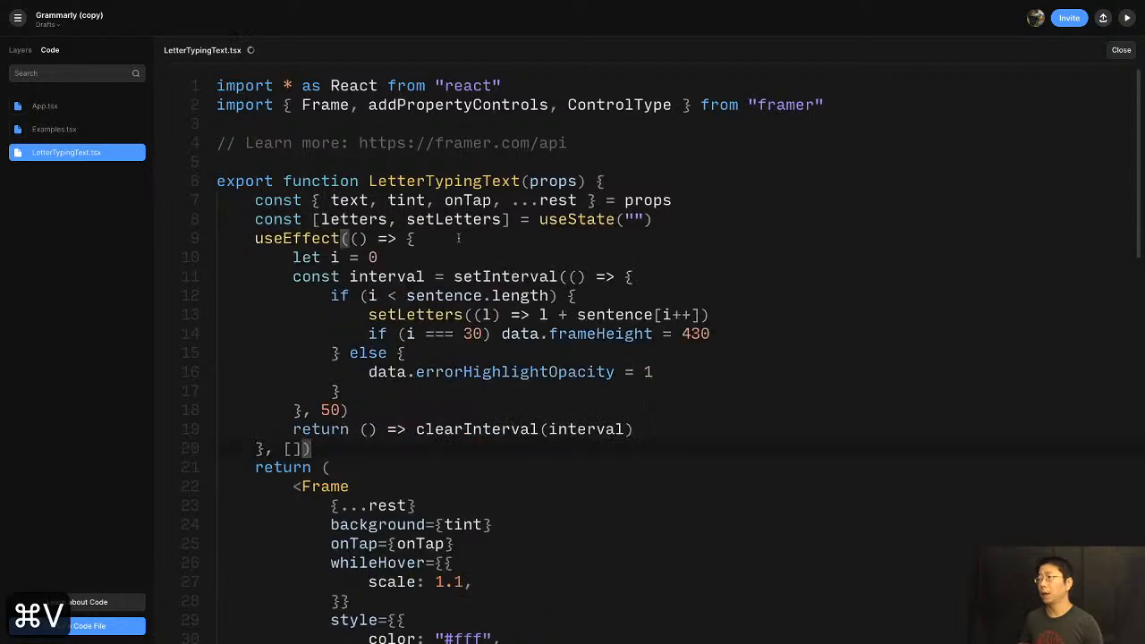
# Comment out the line that destructures text, tint, onTap and rest from props in the LetterTypingText function
pyautogui.click(532, 200)
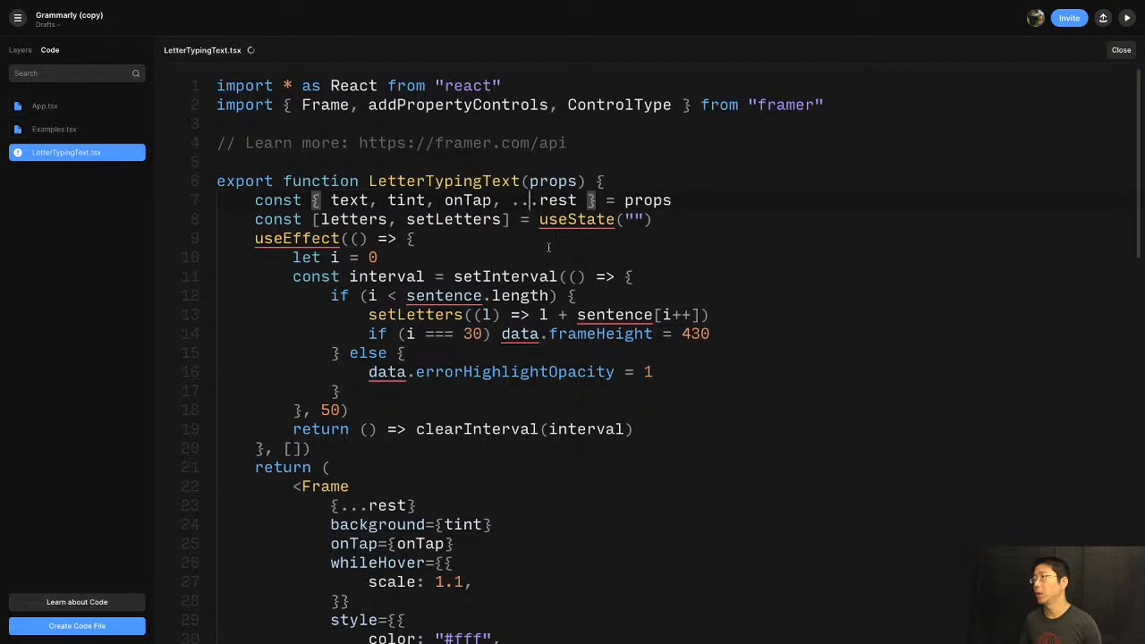
pyautogui.press('super+Left')
pyautogui.press('super+Left')
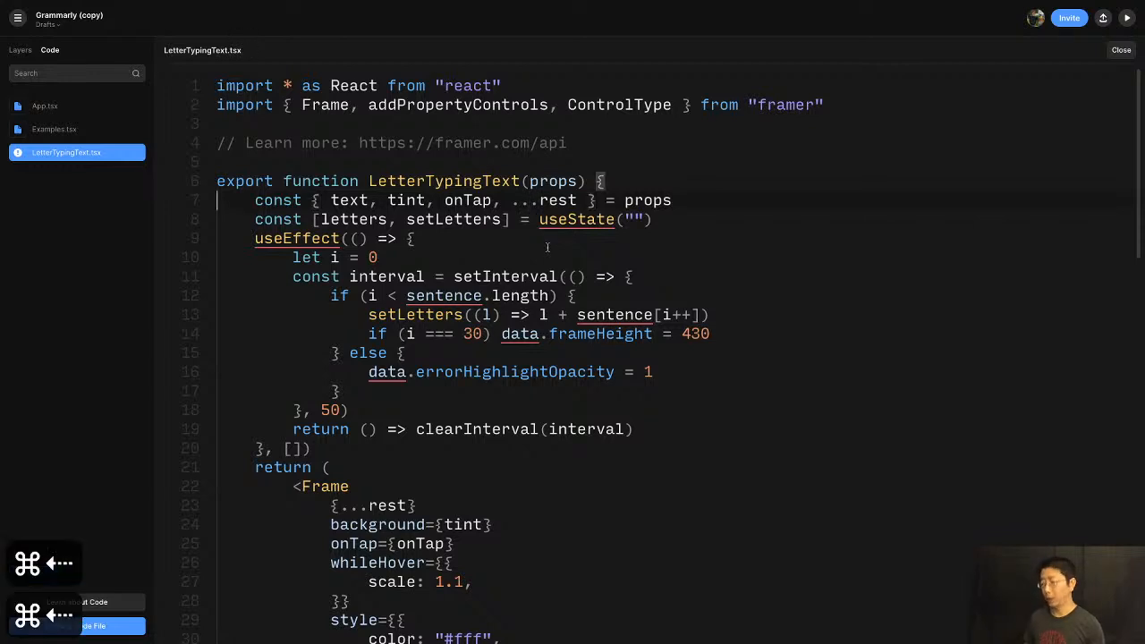
pyautogui.press('super+slash')
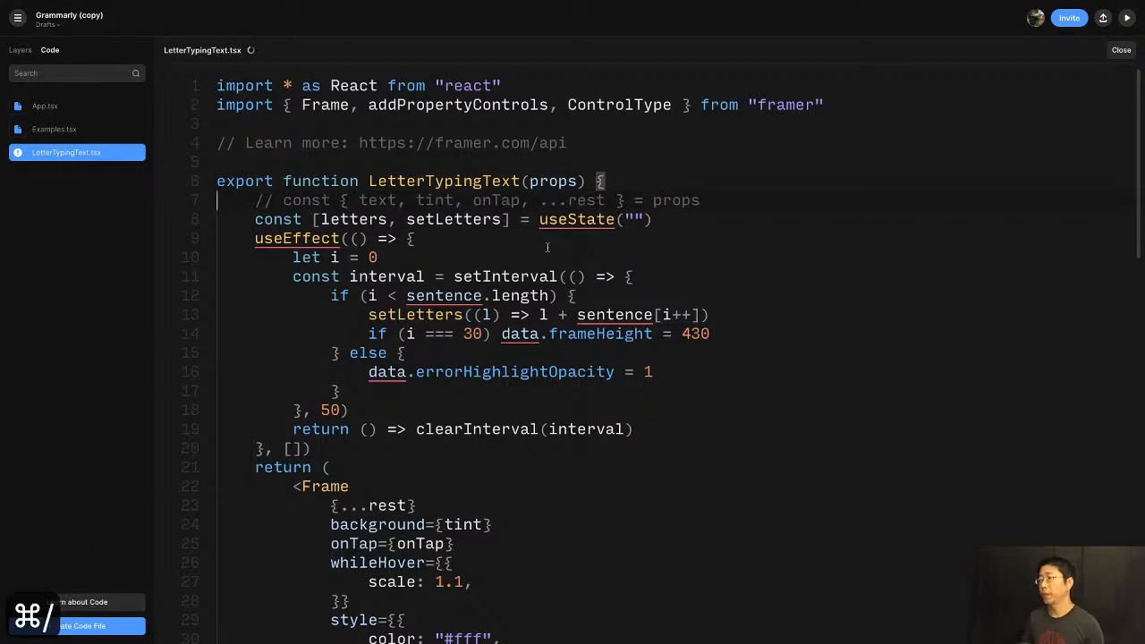
# Review the rest of LetterTypingText.tsx for references left undefined around the pasted typing code and the returned Frame
pyautogui.scroll(-1, 550, 243)
pyautogui.scroll(-2, 550, 243)
pyautogui.scroll(-8, 547, 248)
pyautogui.scroll(-10, 547, 246)
pyautogui.scroll(18, 547, 247)
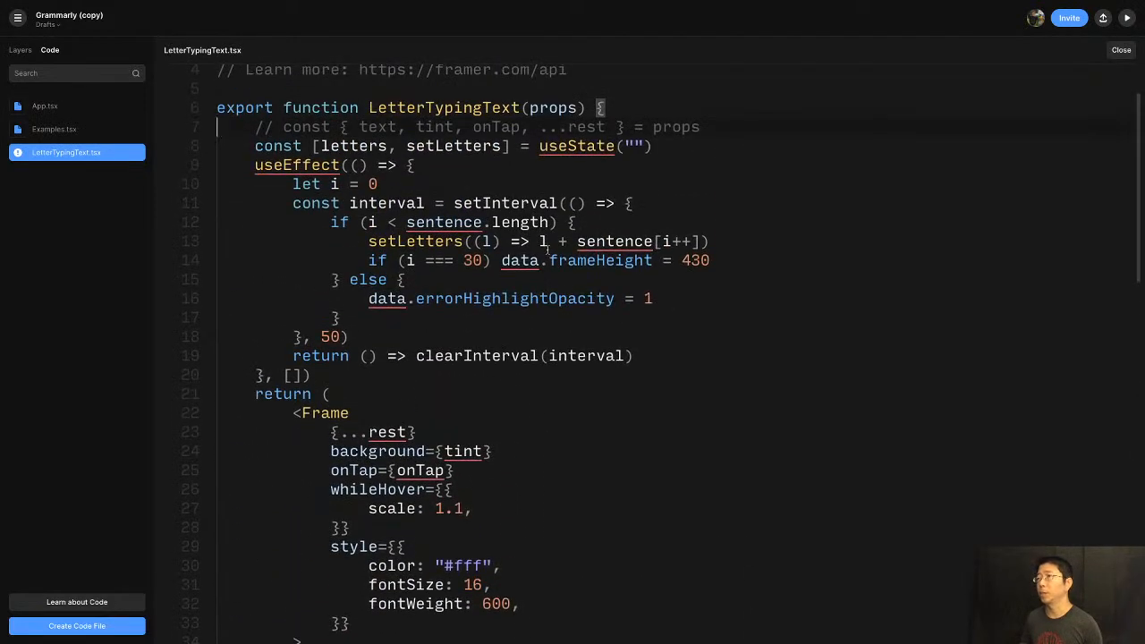
pyautogui.scroll(1, 547, 249)
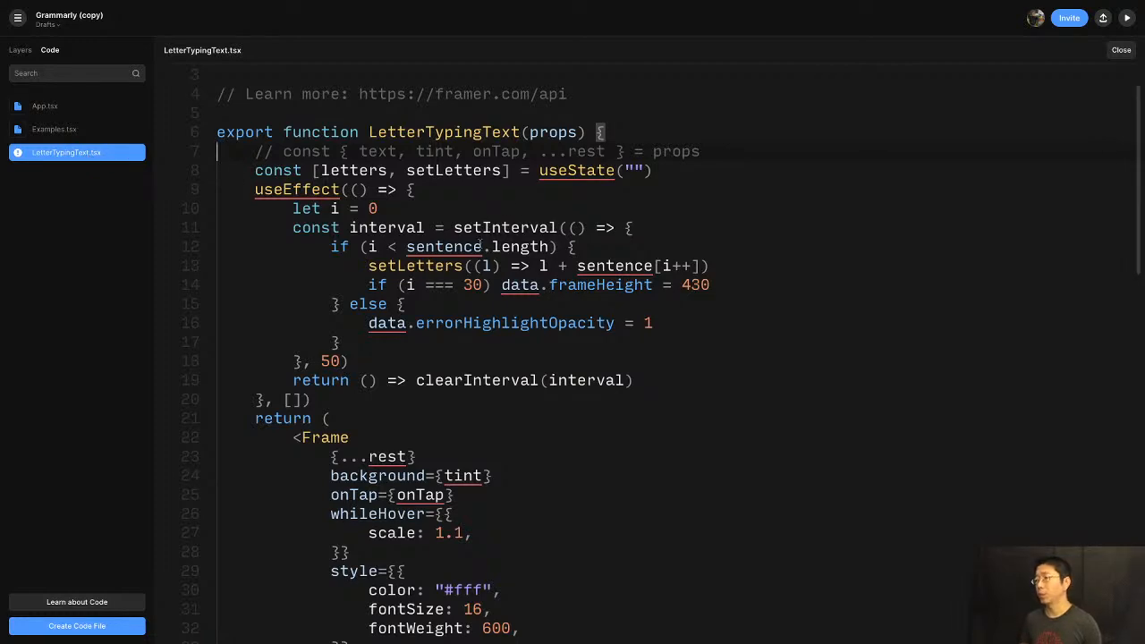
pyautogui.scroll(-2, 481, 245)
pyautogui.scroll(3, 478, 241)
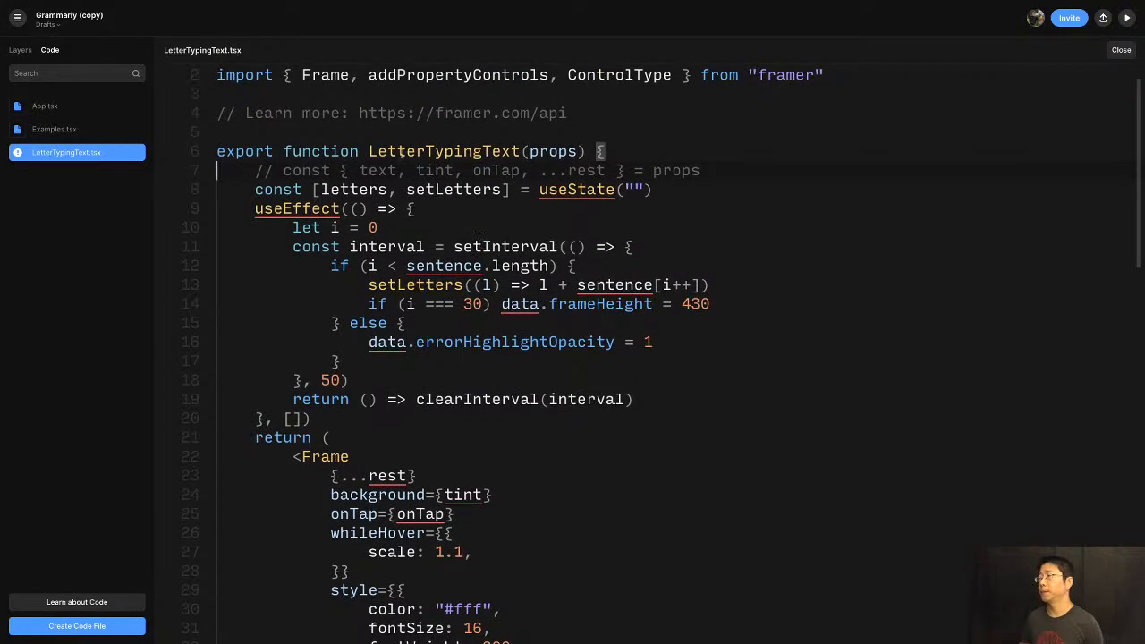
# Add an import of useState and useEffect from 'react' below the framer import, and save the file
pyautogui.click(860, 74)
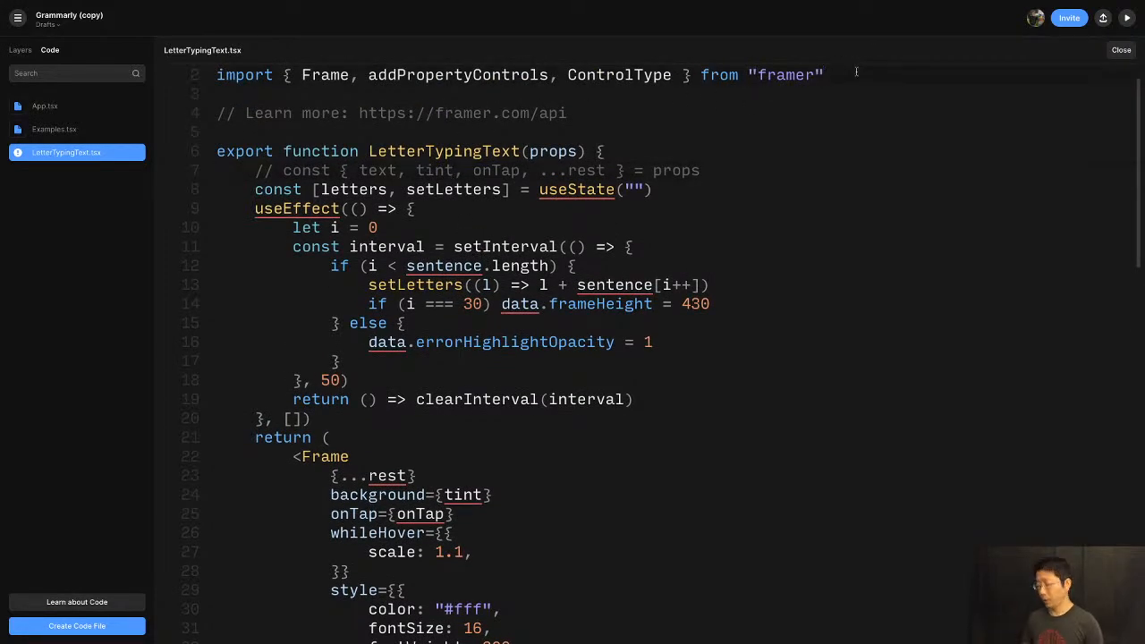
pyautogui.press('Return')
pyautogui.write('imrpot')
pyautogui.press('Escape')
pyautogui.press('BackSpace')
pyautogui.press('BackSpace')
pyautogui.press('BackSpace')
pyautogui.press('BackSpace')
pyautogui.write('d')
pyautogui.press('BackSpace')
pyautogui.write('port ')
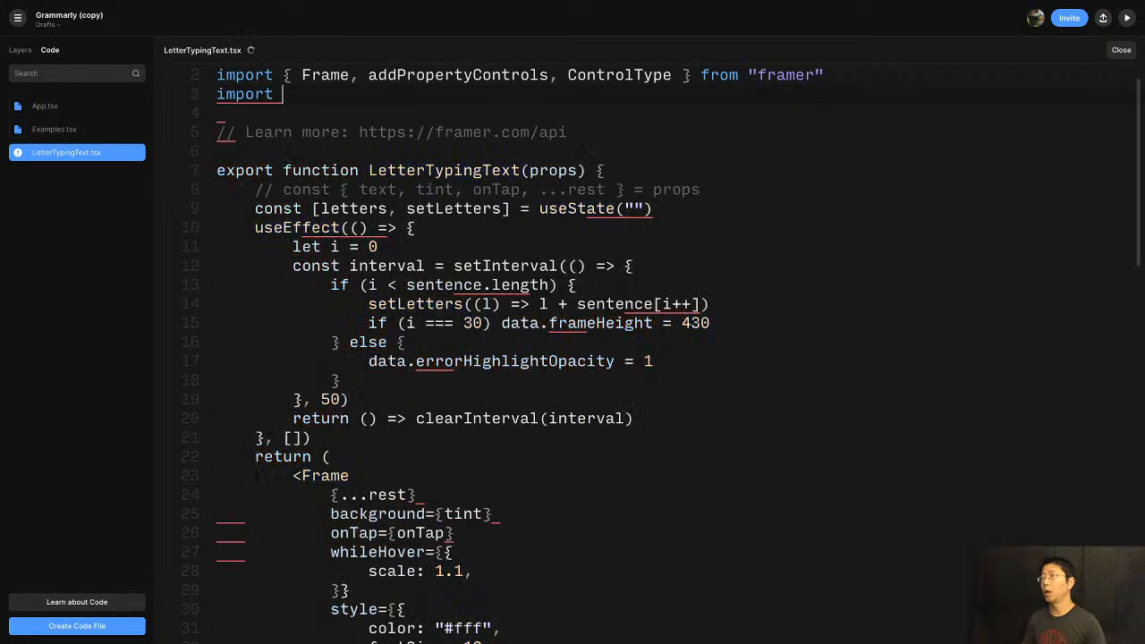
pyautogui.write('{useState, use')
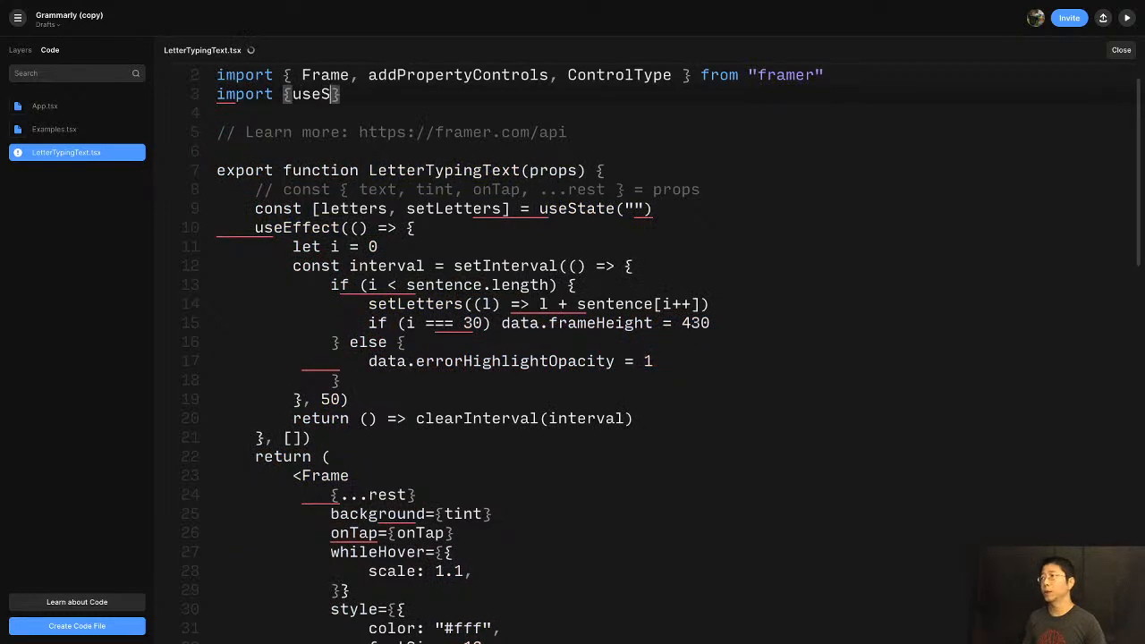
pyautogui.write('Effect} from')
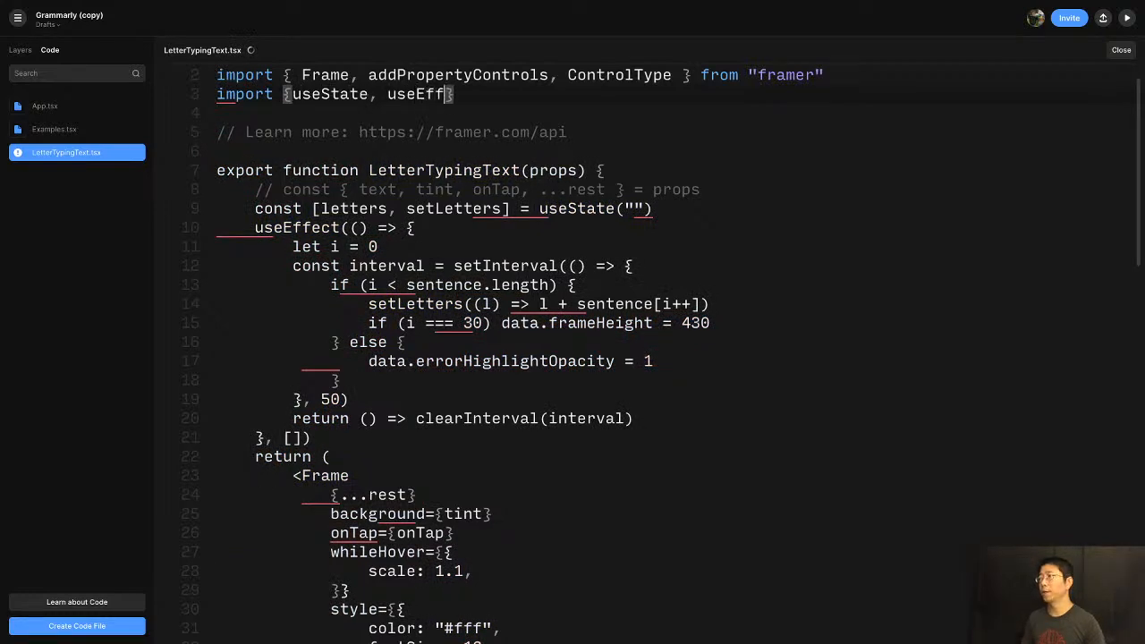
pyautogui.write(" 'react'")
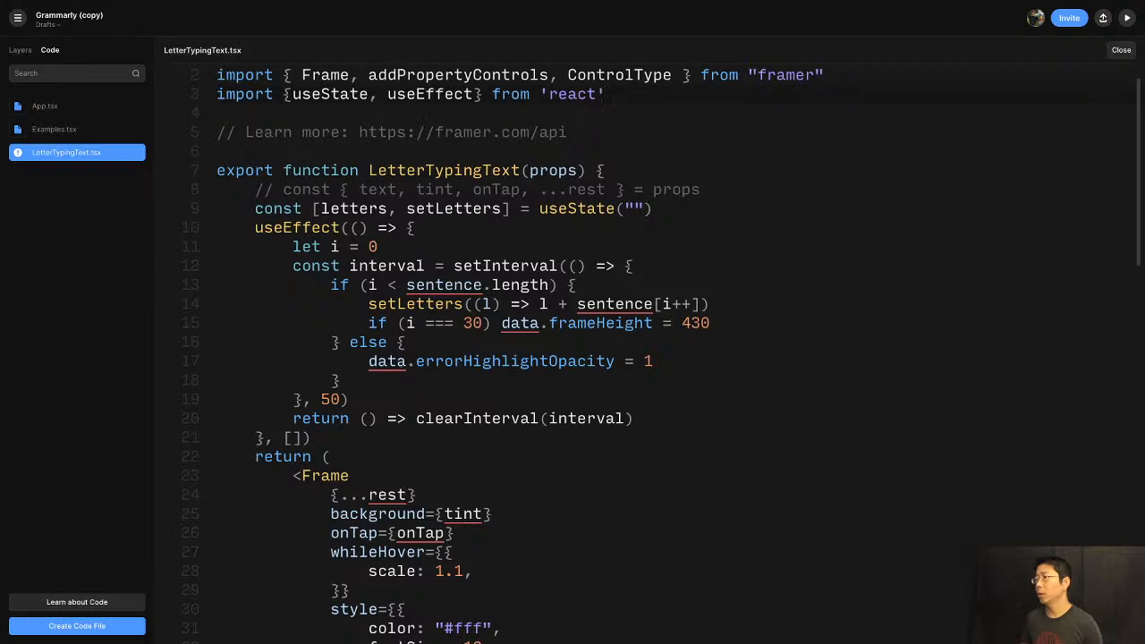
pyautogui.click(427, 231)
pyautogui.press('super+s')
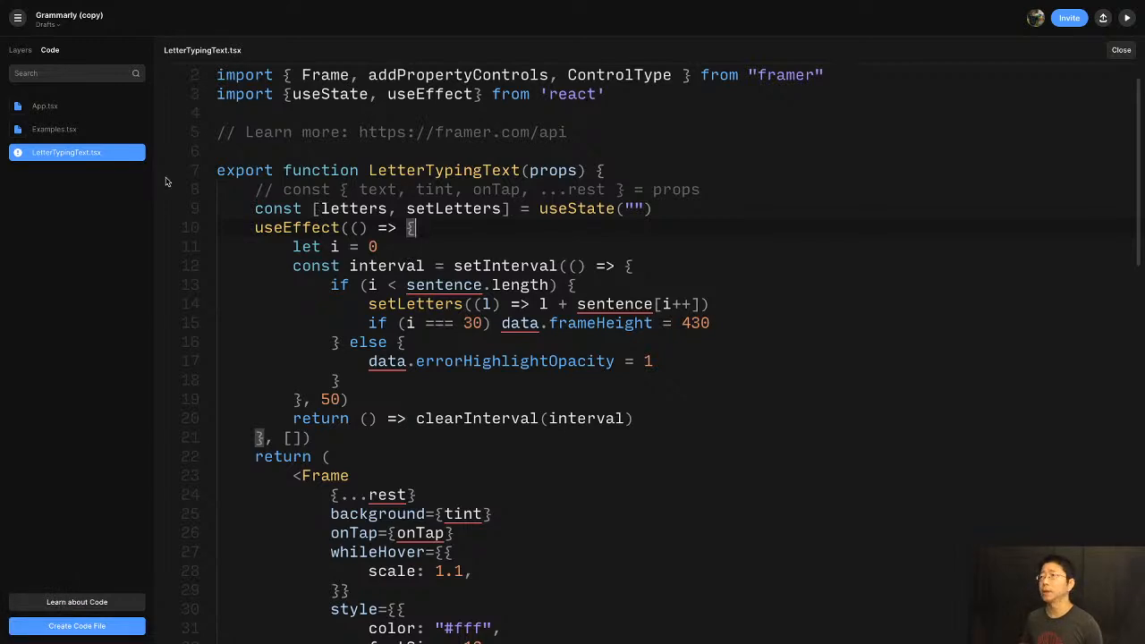
# Copy the whole sentence constant declaration from App.tsx
pyautogui.click(59, 111)
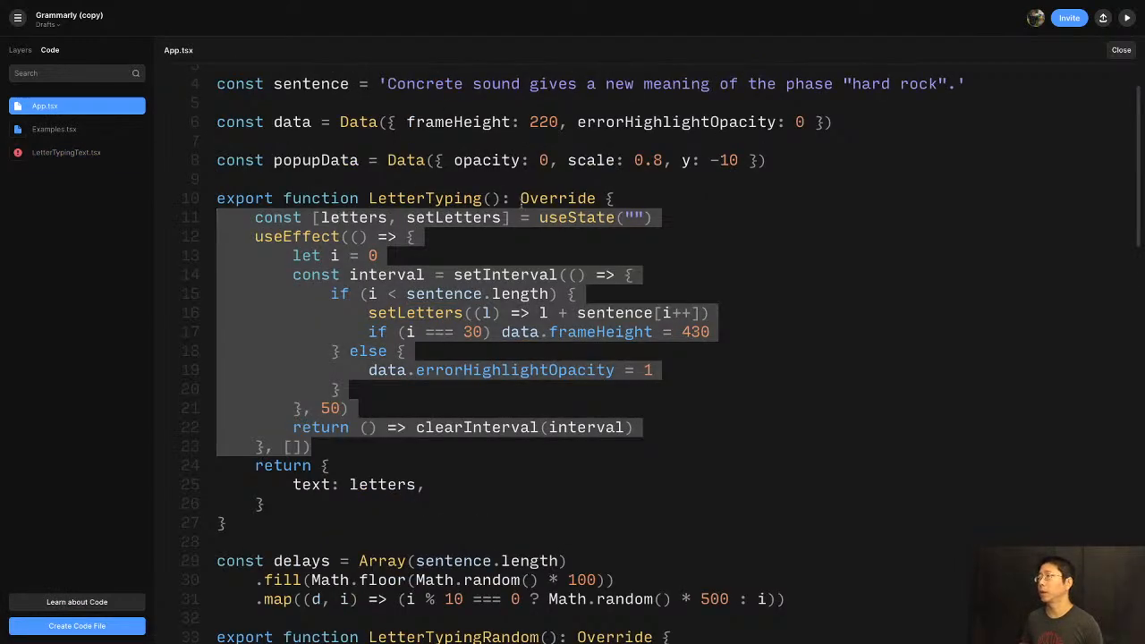
pyautogui.click(520, 198)
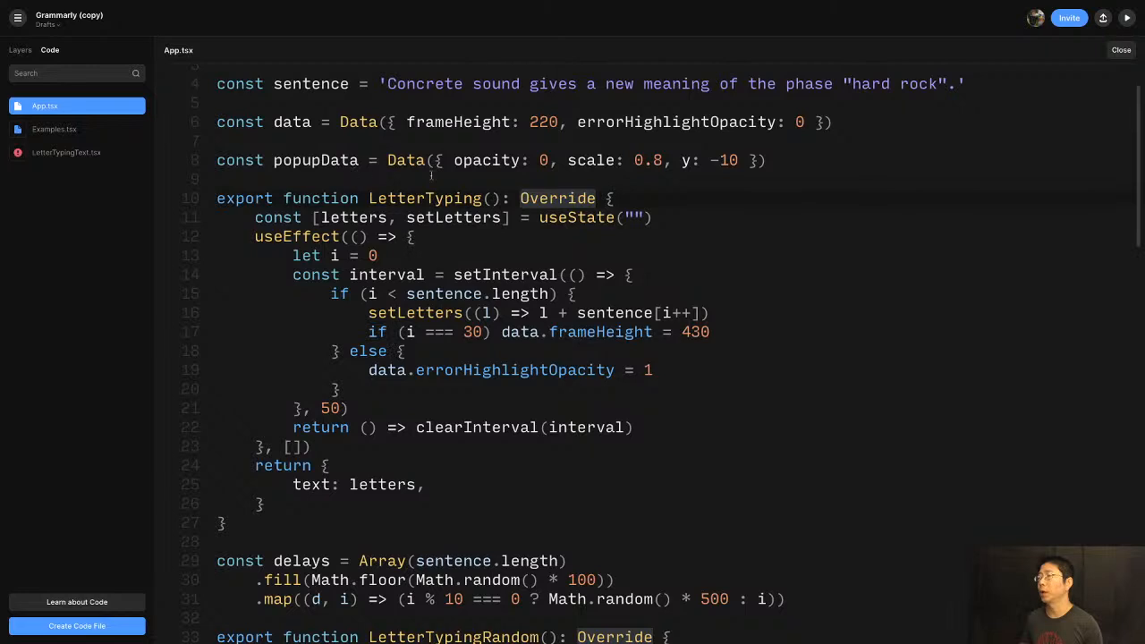
pyautogui.scroll(2, 497, 239)
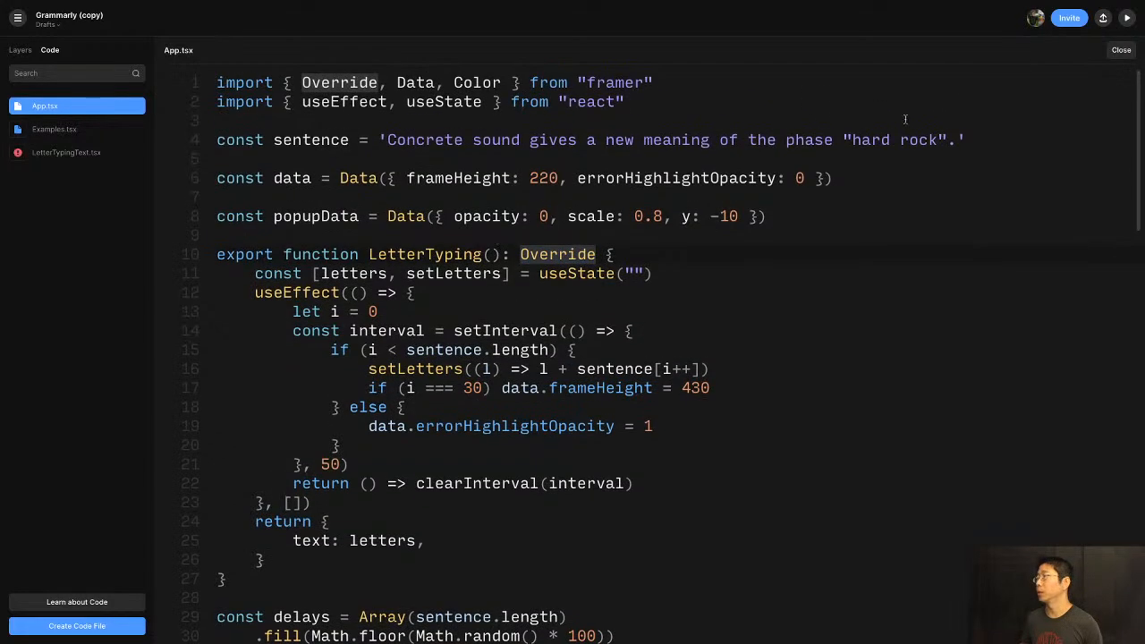
pyautogui.moveTo(966, 140); pyautogui.dragTo(216, 139)
pyautogui.press('super+c')
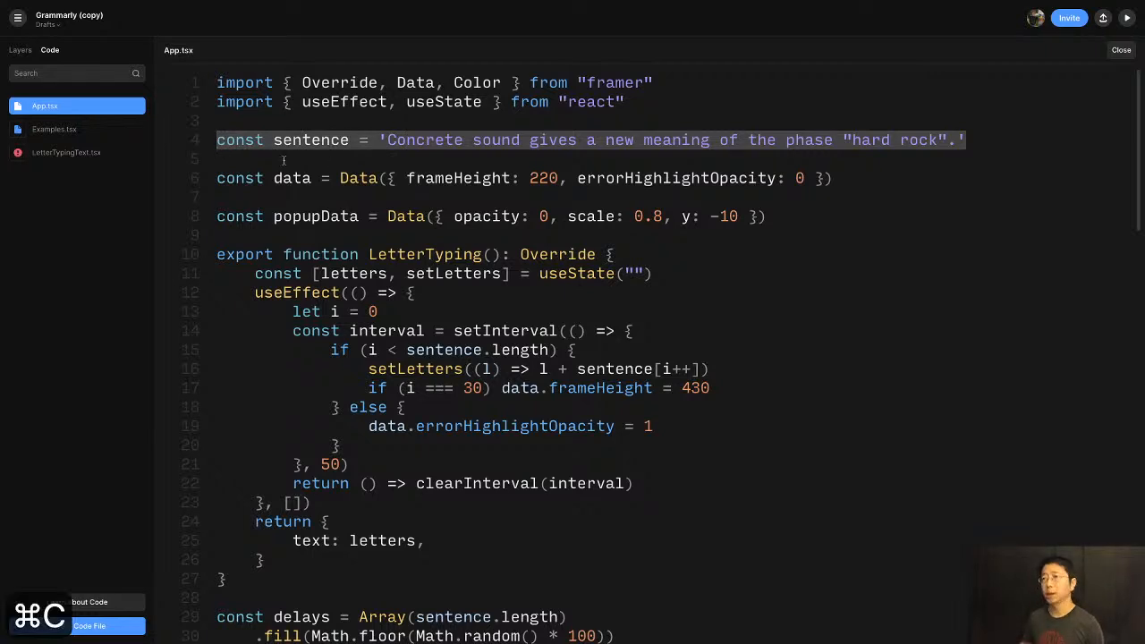
# Paste the sentence constant into LetterTypingText.tsx on a new line below the "Learn more" comment
pyautogui.click(51, 154)
pyautogui.click(589, 137)
pyautogui.press('Return')
pyautogui.press('super+v')
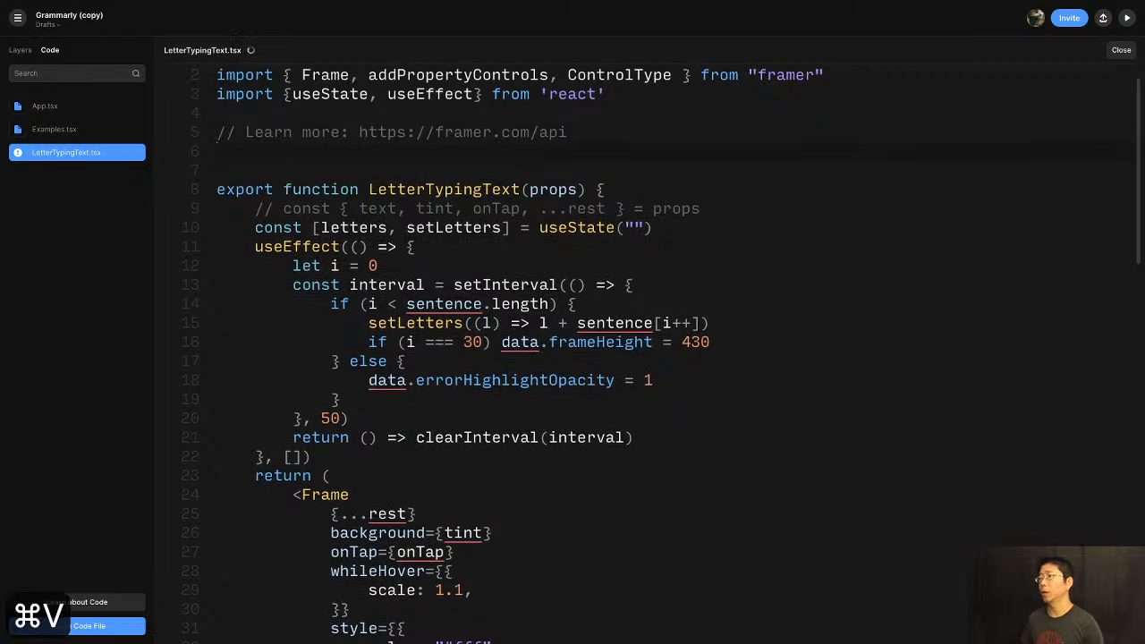
pyautogui.click(435, 304)
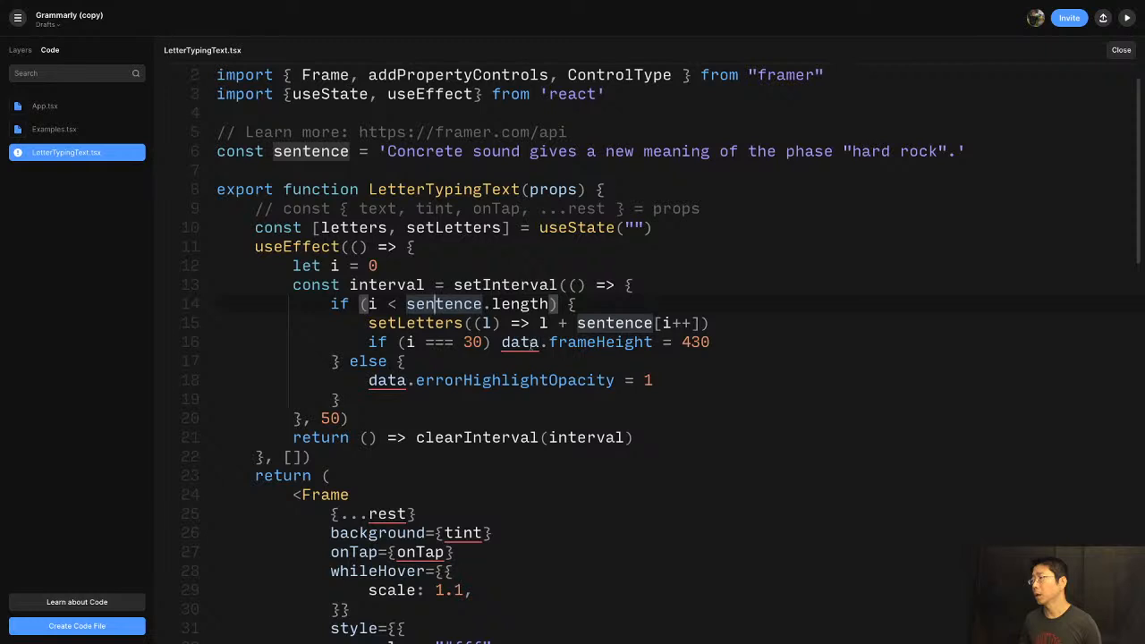
# Comment out the data.frameHeight and data.errorHighlightOpacity lines inside the interval, checking the data declaration in App.tsx
pyautogui.click(528, 343)
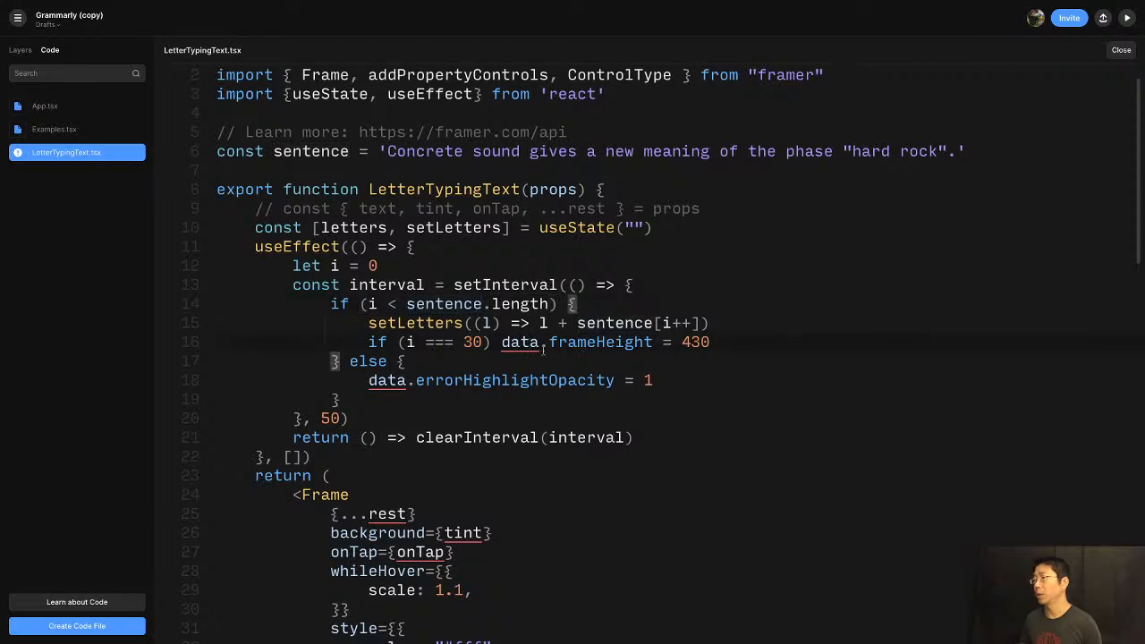
pyautogui.press('super+slash')
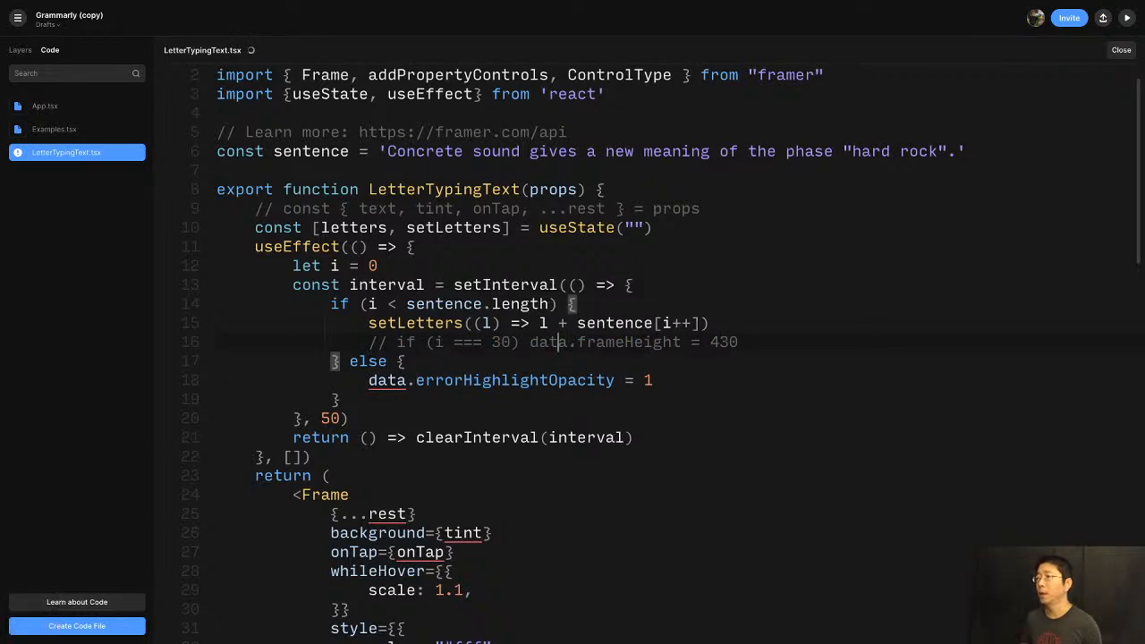
pyautogui.click(49, 108)
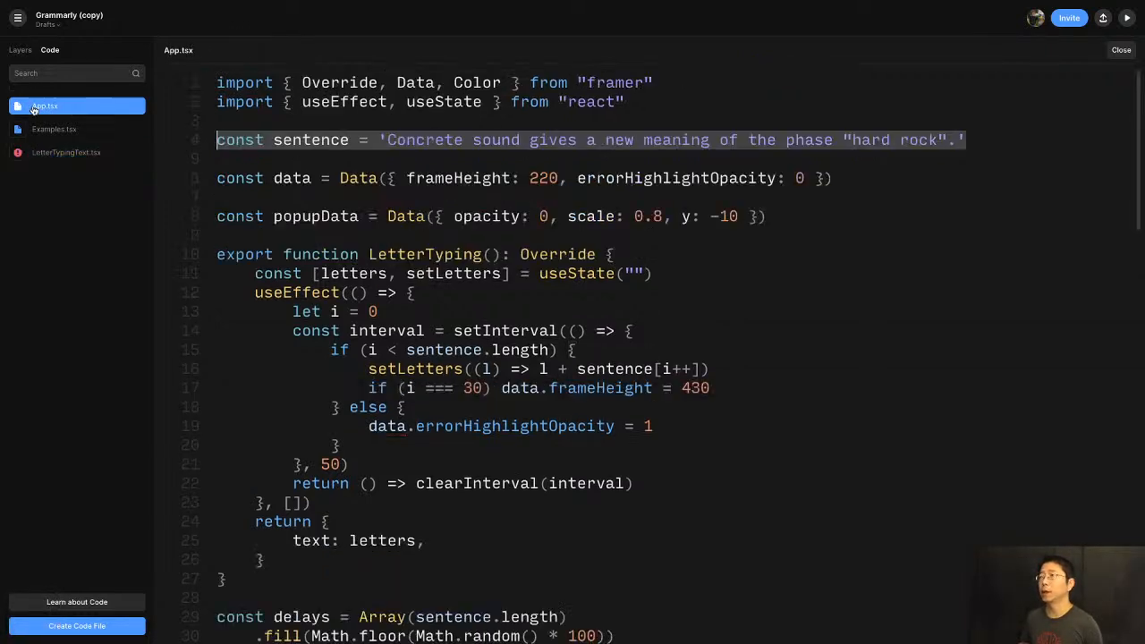
pyautogui.click(312, 161)
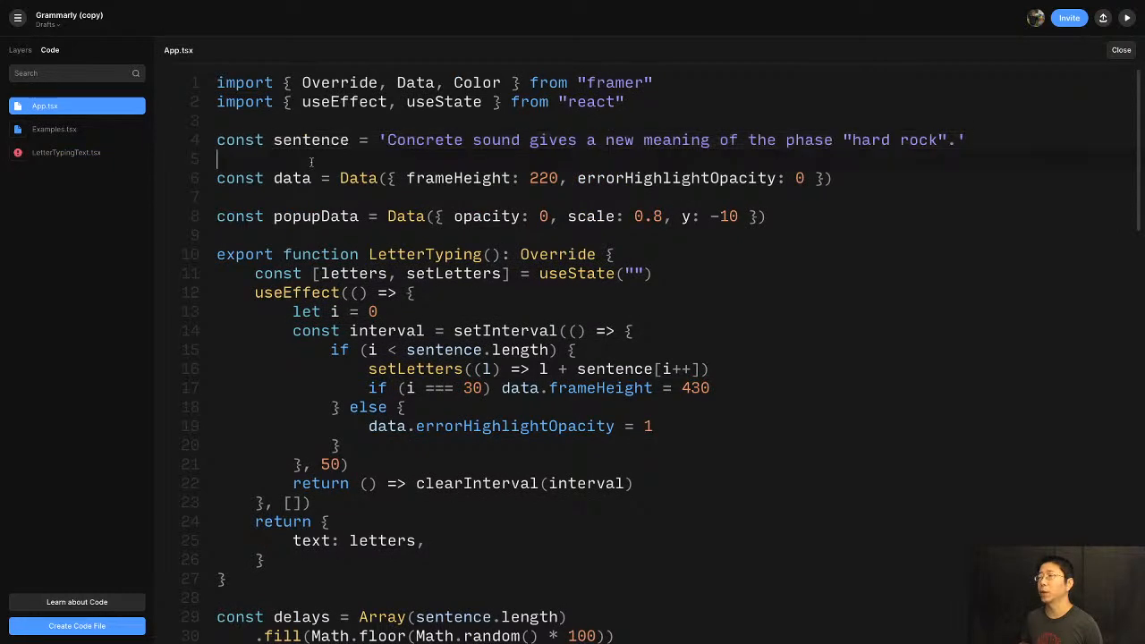
pyautogui.click(49, 154)
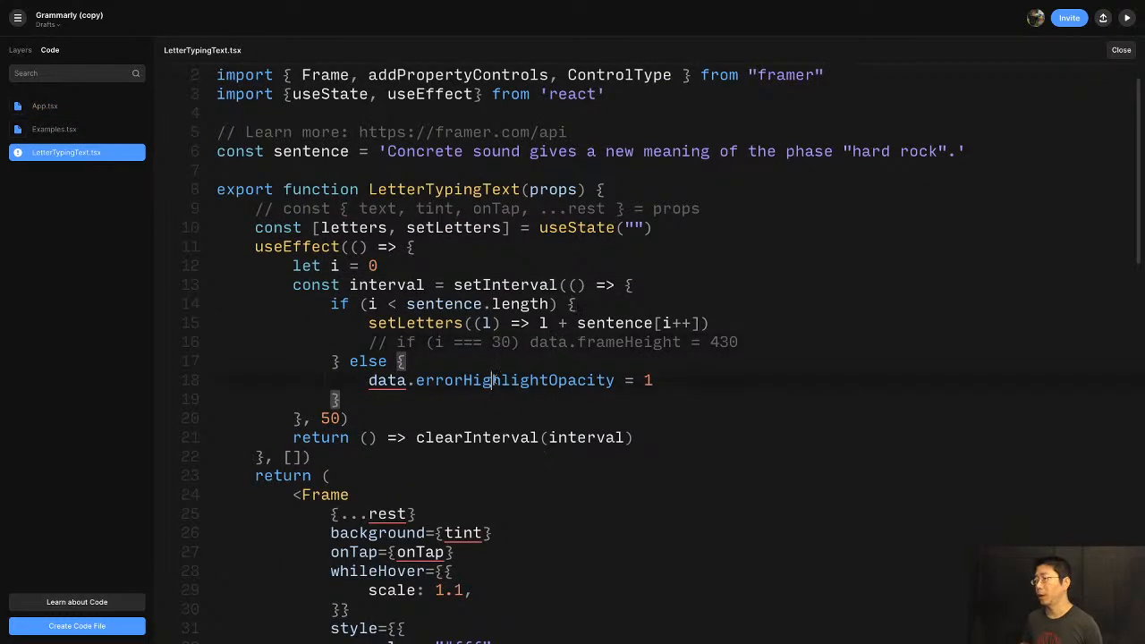
pyautogui.press('super+slash')
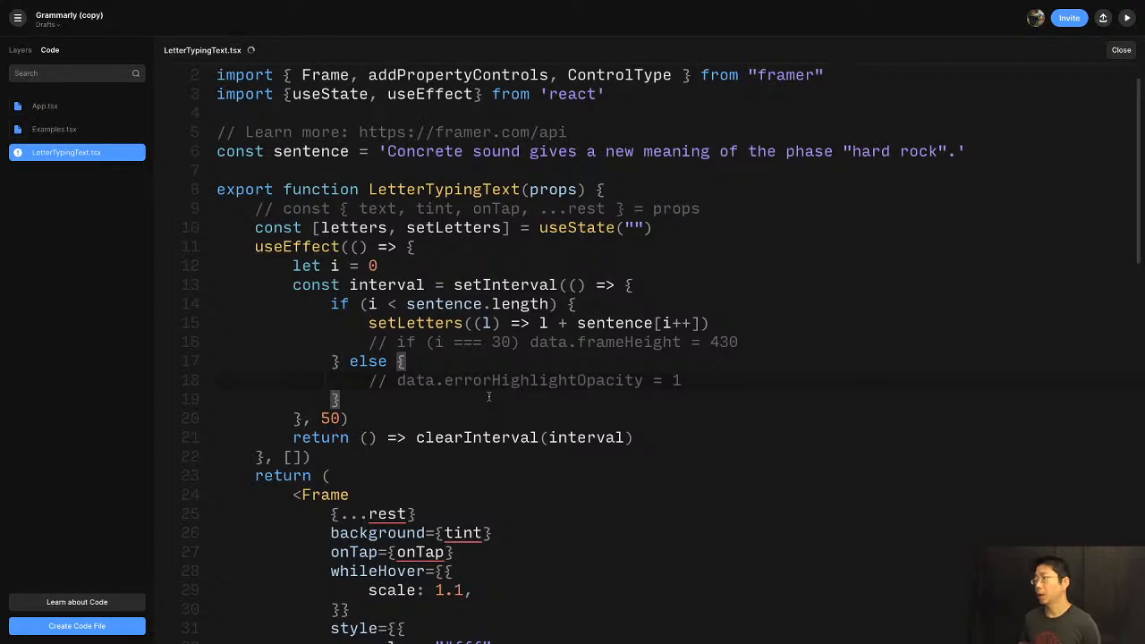
# Replace the returned Frame element with a div, removing its rest, background, onTap and whileHover props but keeping the style
pyautogui.scroll(-5, 489, 396)
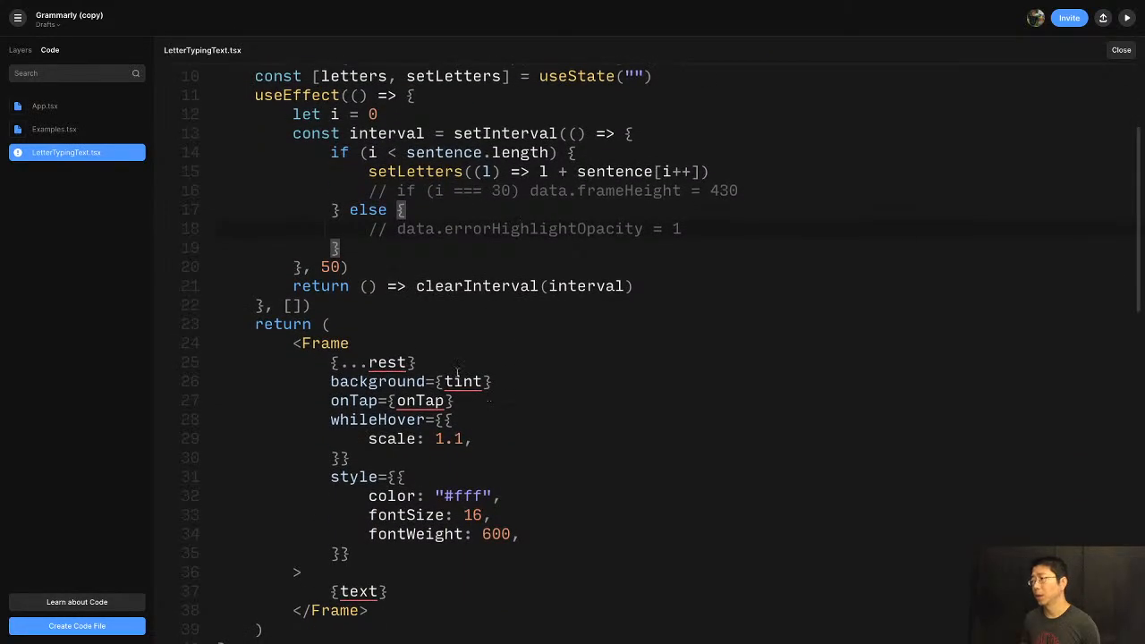
pyautogui.scroll(3, 443, 364)
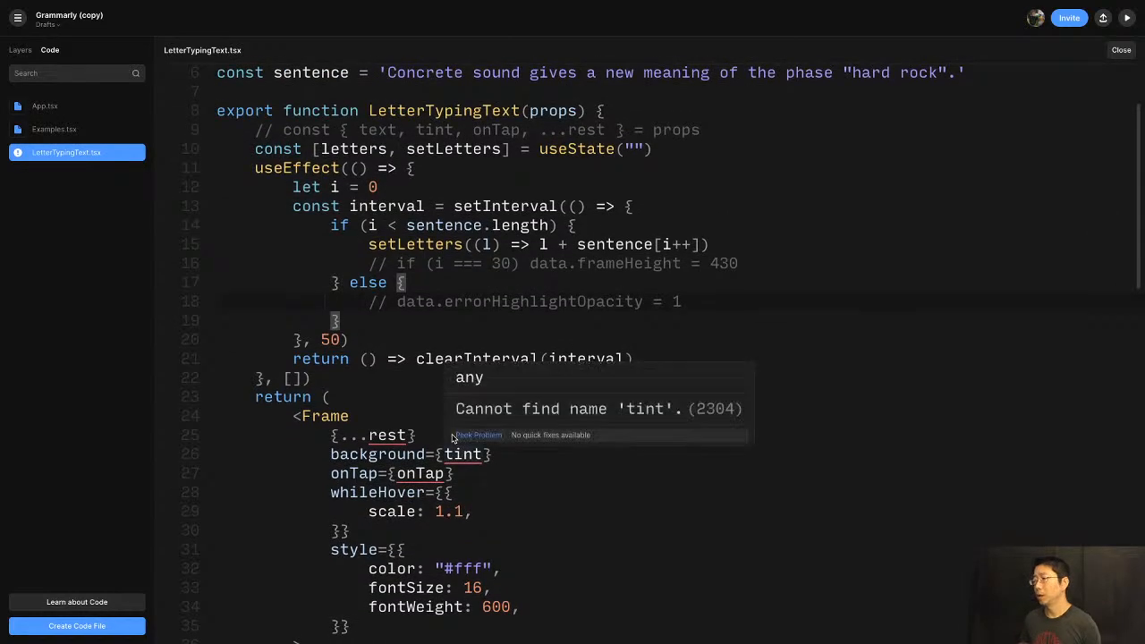
pyautogui.scroll(-2, 444, 435)
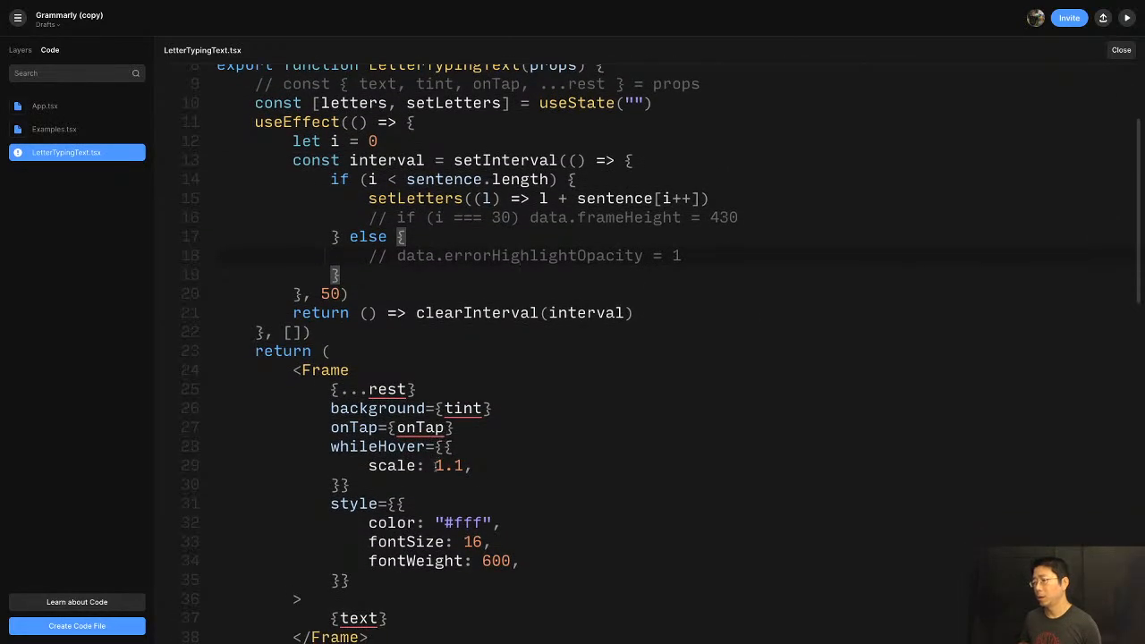
pyautogui.scroll(-3, 436, 465)
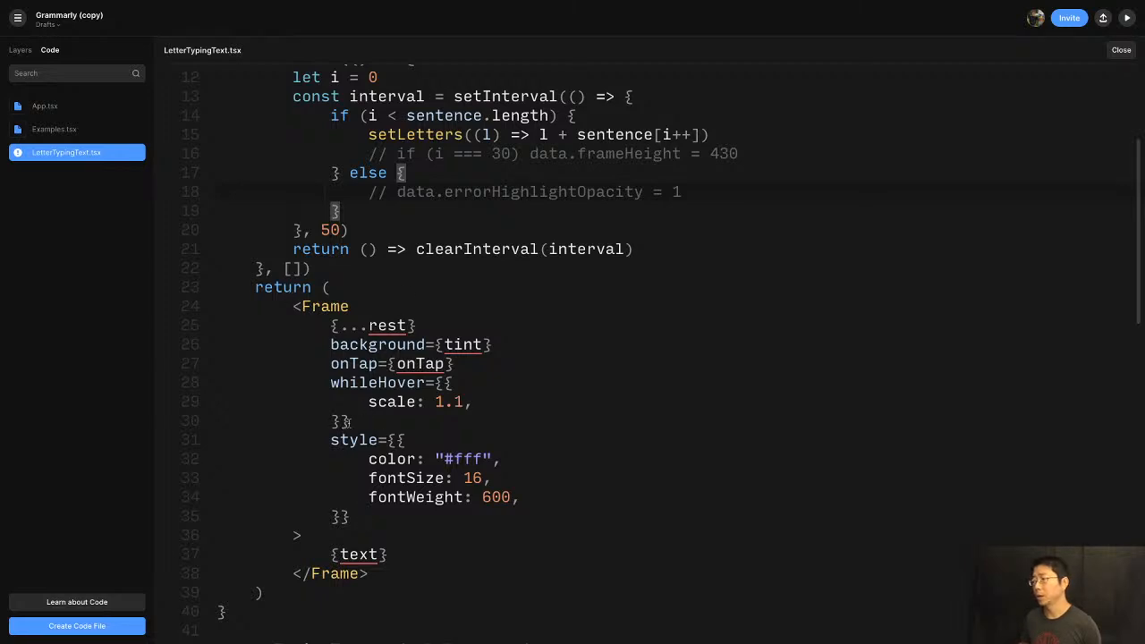
pyautogui.moveTo(347, 421); pyautogui.dragTo(301, 311)
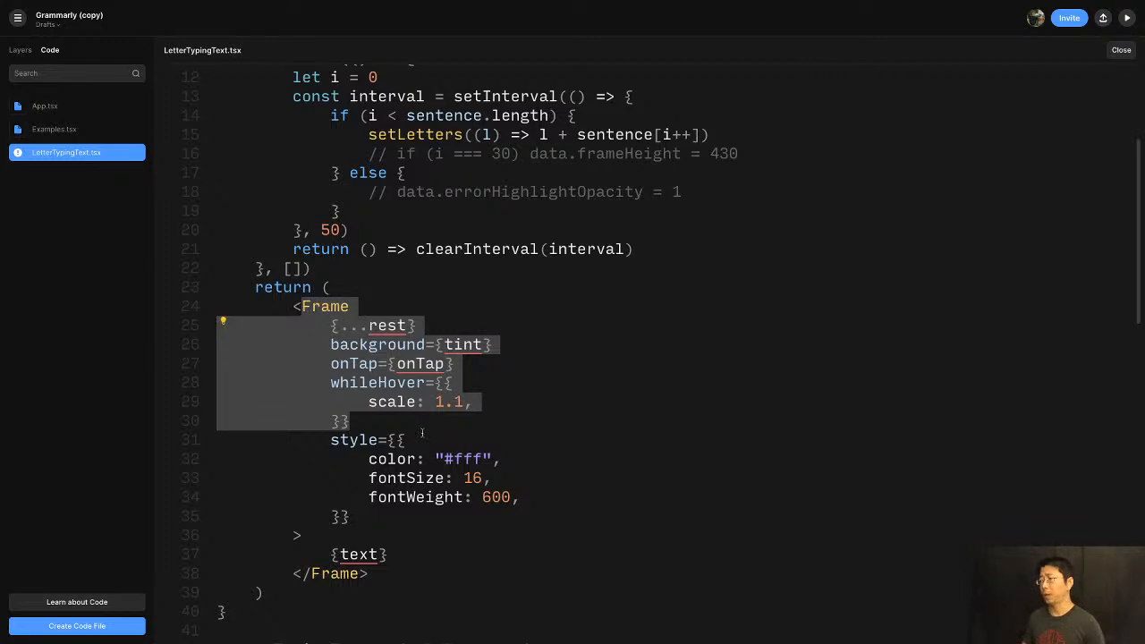
pyautogui.press('BackSpace')
pyautogui.write('dvi')
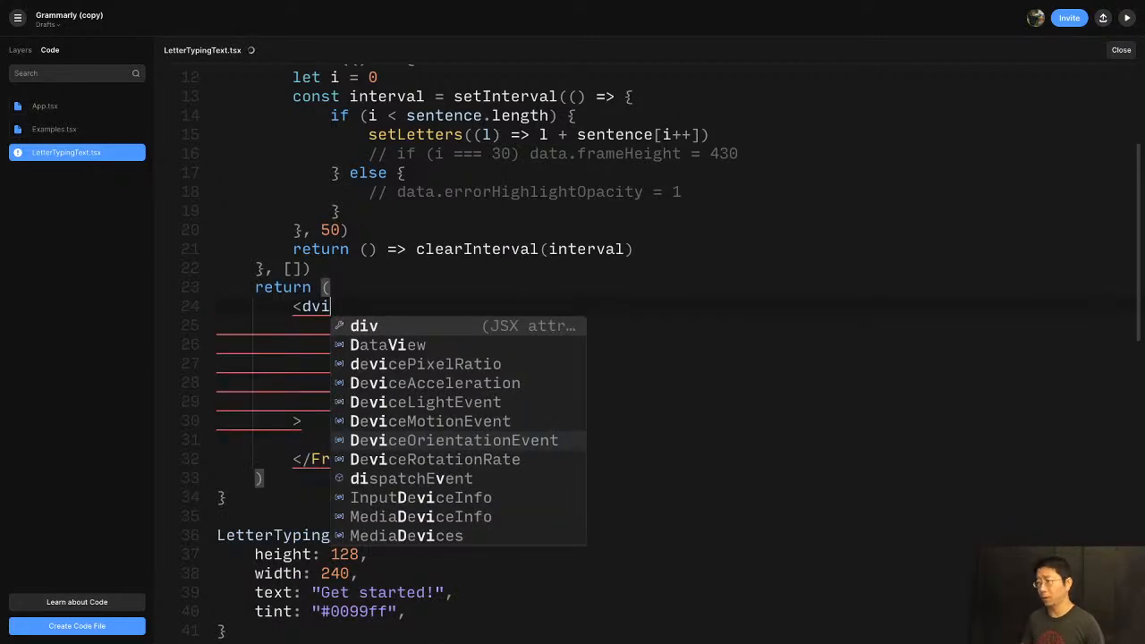
pyautogui.press('Return')
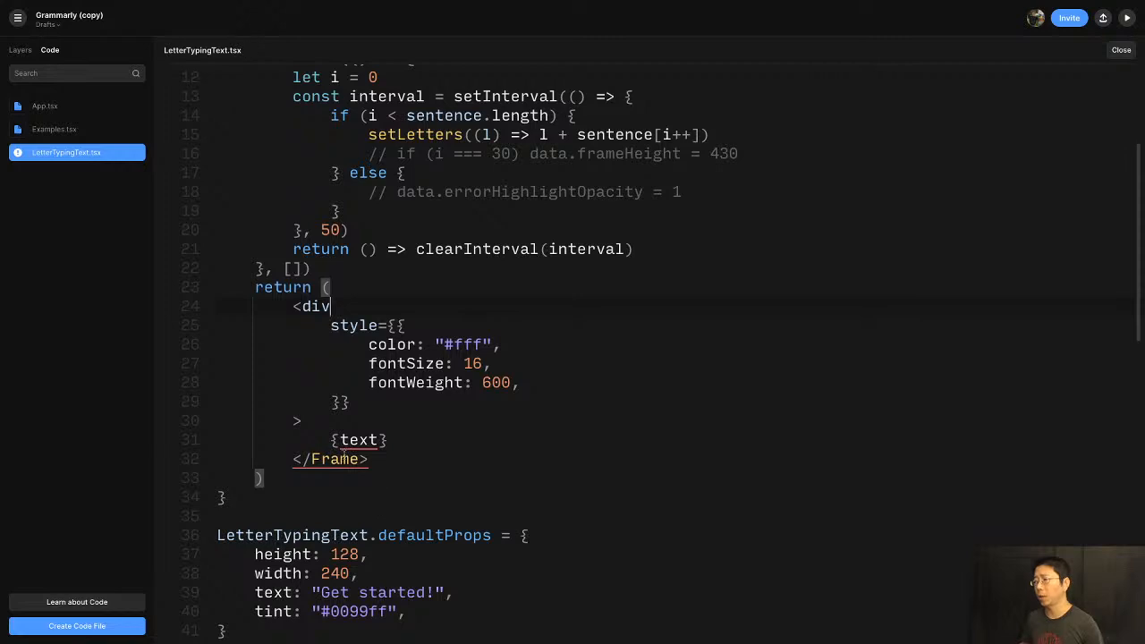
pyautogui.doubleClick(343, 456)
pyautogui.write('div>')
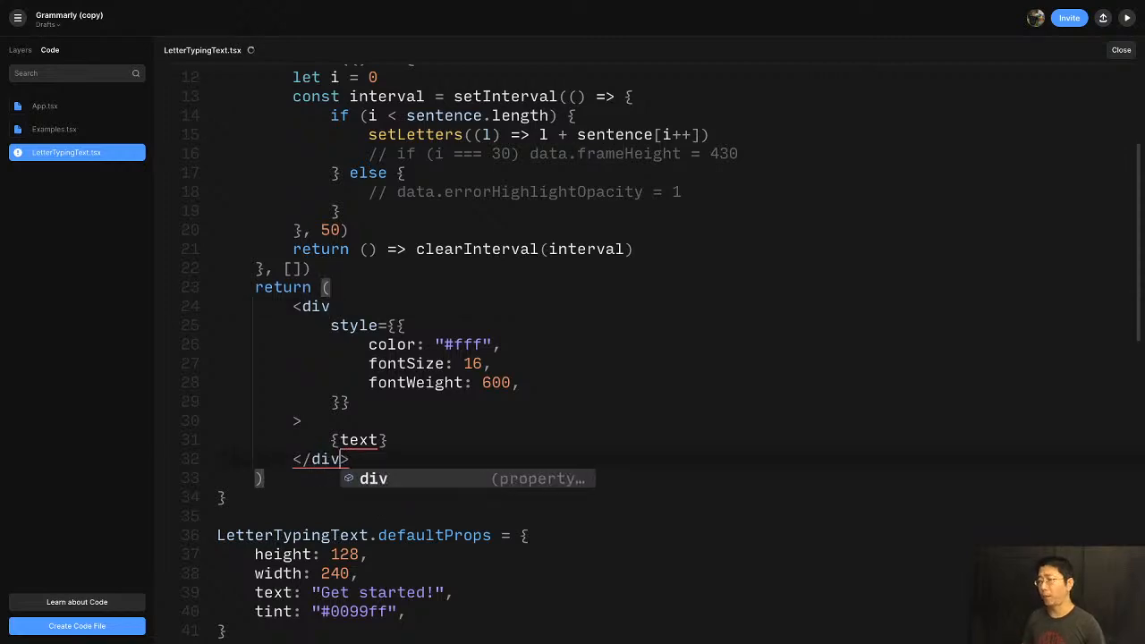
# Replace the text variable rendered inside the div with letters
pyautogui.click(408, 442)
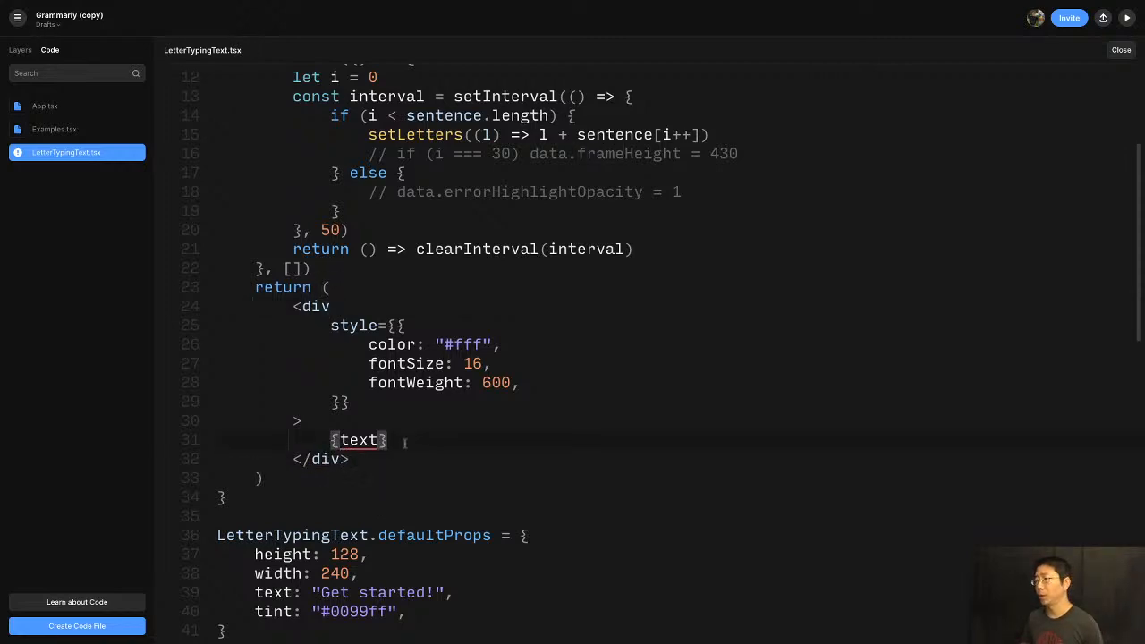
pyautogui.doubleClick(358, 438)
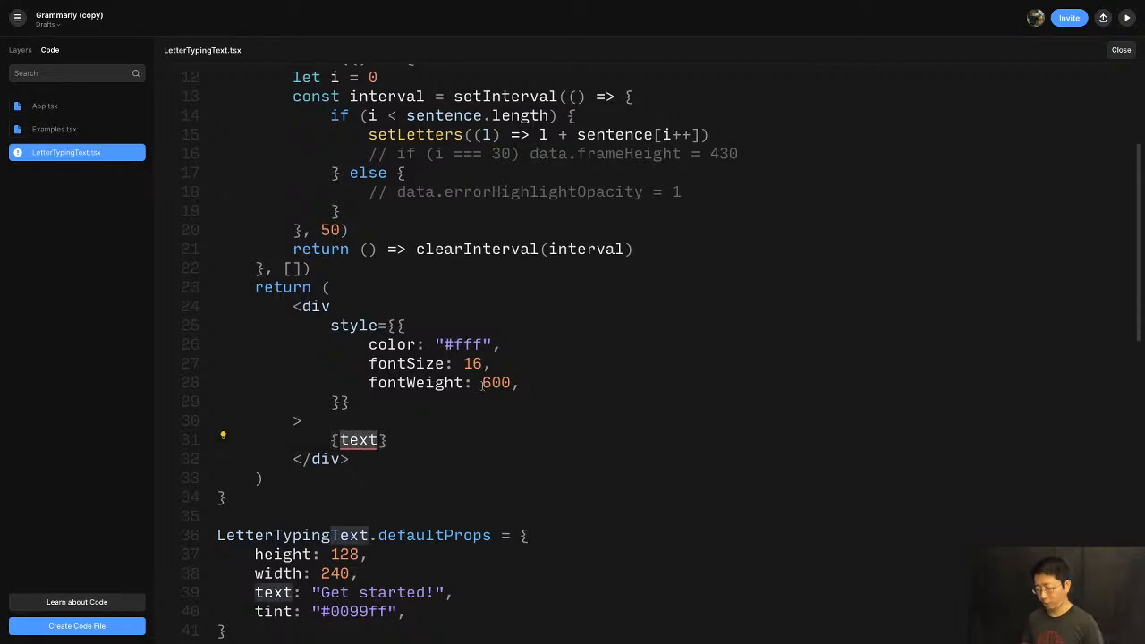
pyautogui.write('letters')
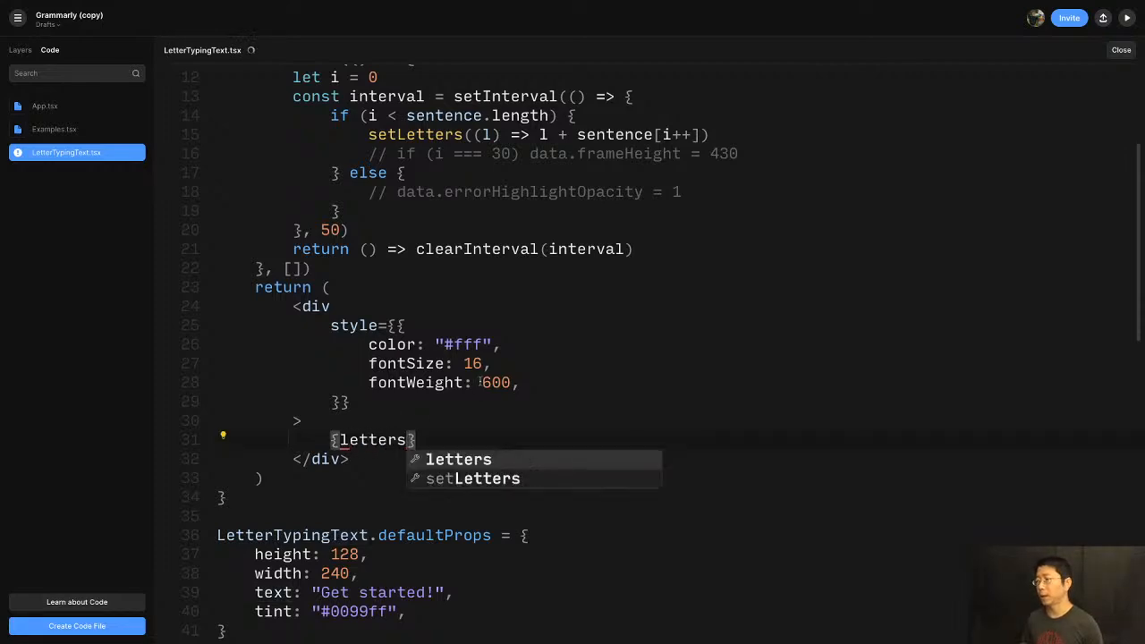
# Set the text color in the returned div's style to "#000" in LetterTypingText.tsx
pyautogui.click(507, 418)
pyautogui.scroll(2, 508, 418)
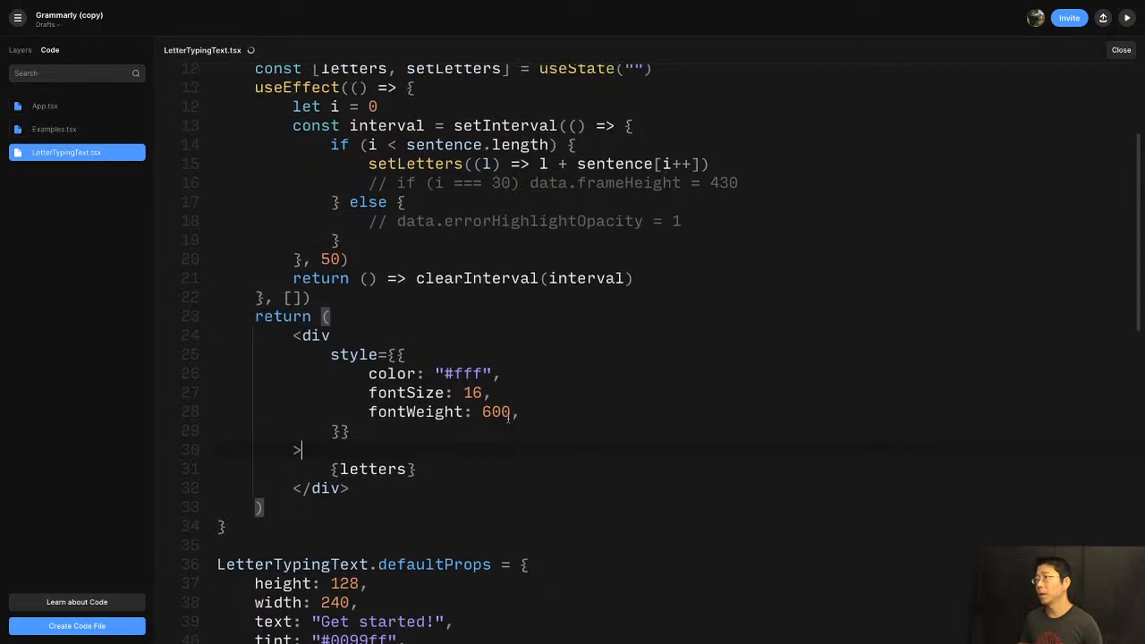
pyautogui.click(353, 116)
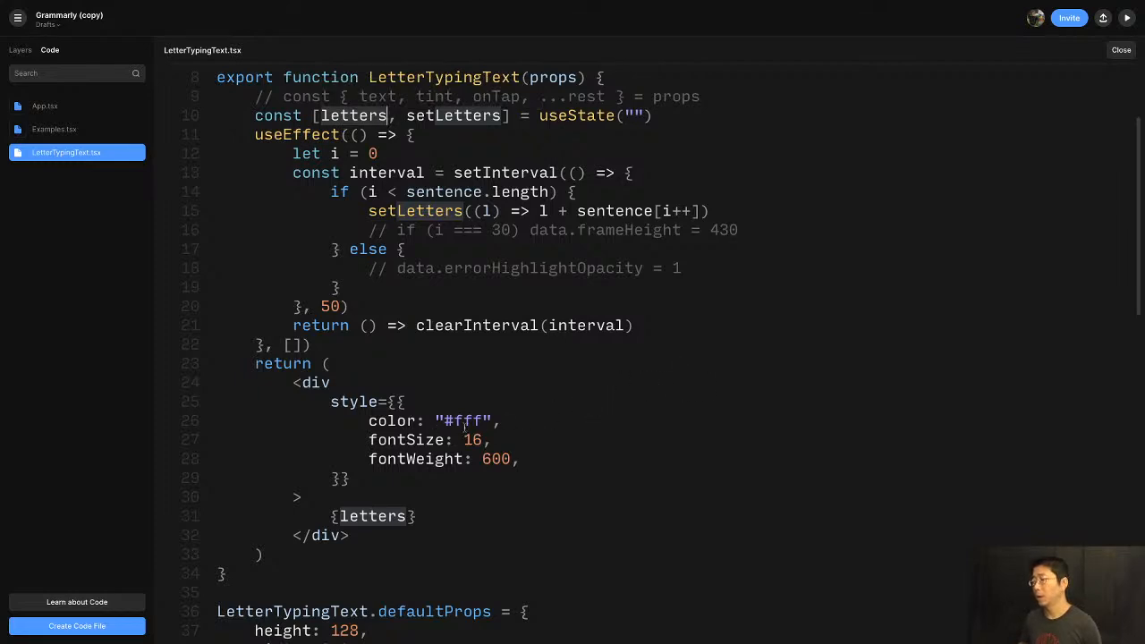
pyautogui.moveTo(491, 421); pyautogui.dragTo(453, 420)
pyautogui.write('000')
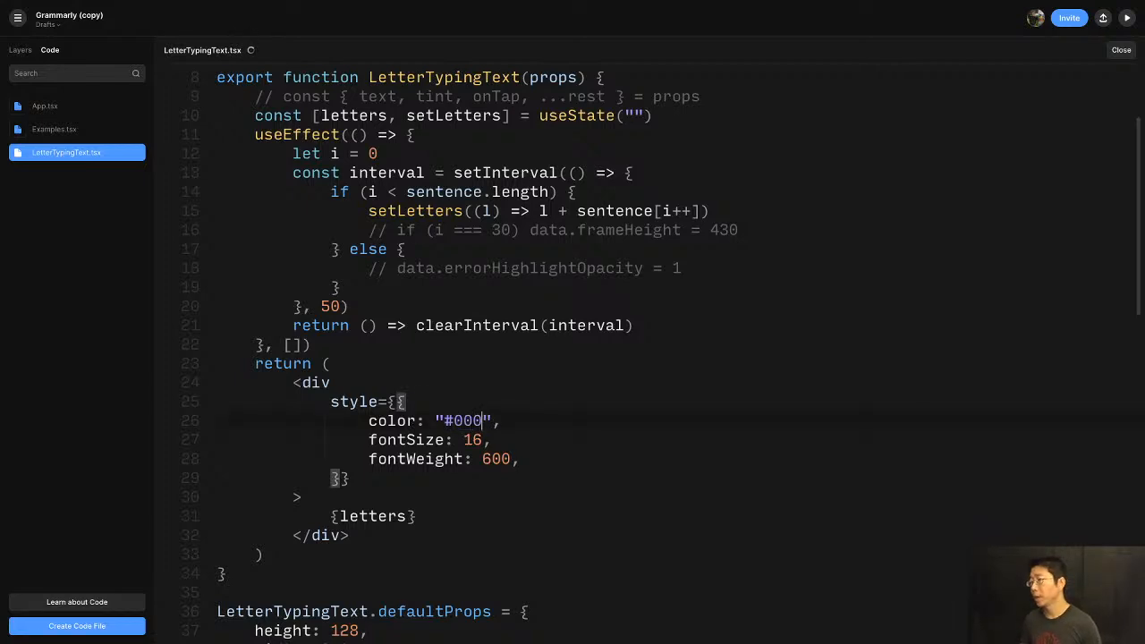
# Return to the canvas and inspect the rendered text of the LetterTypingText component up close
pyautogui.click(61, 241)
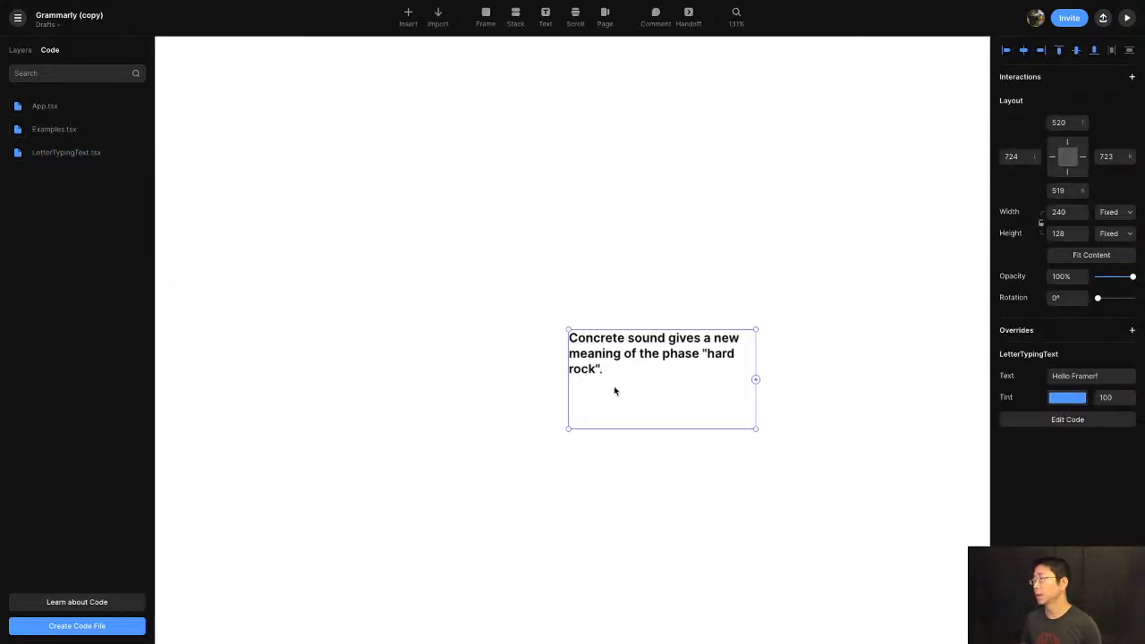
pyautogui.scroll(3, 640, 385)
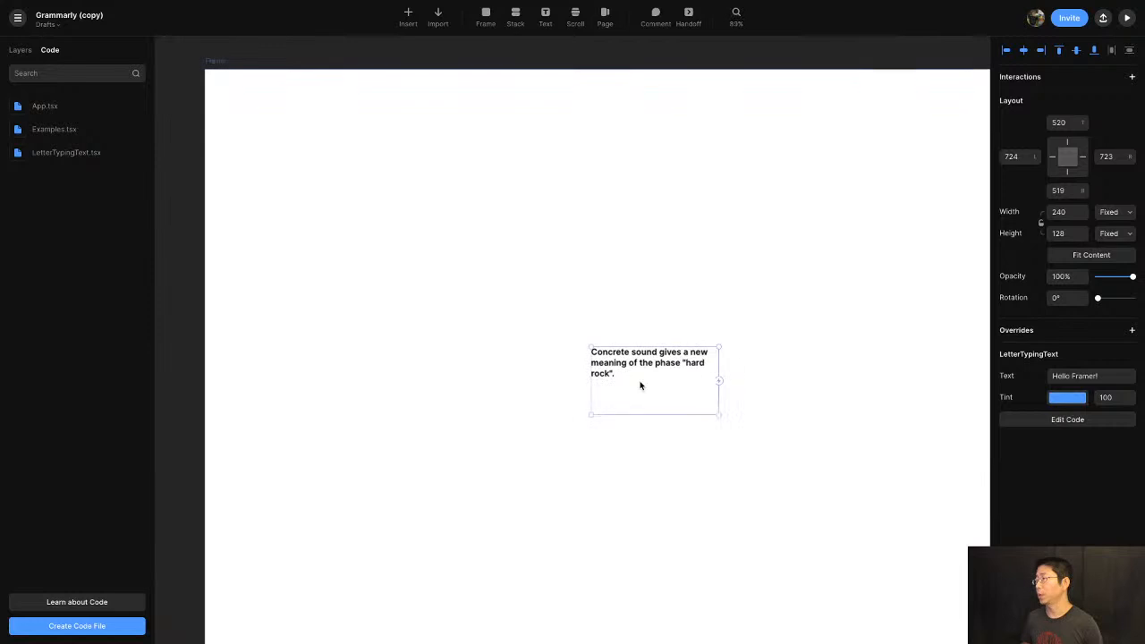
pyautogui.scroll(2, 640, 384)
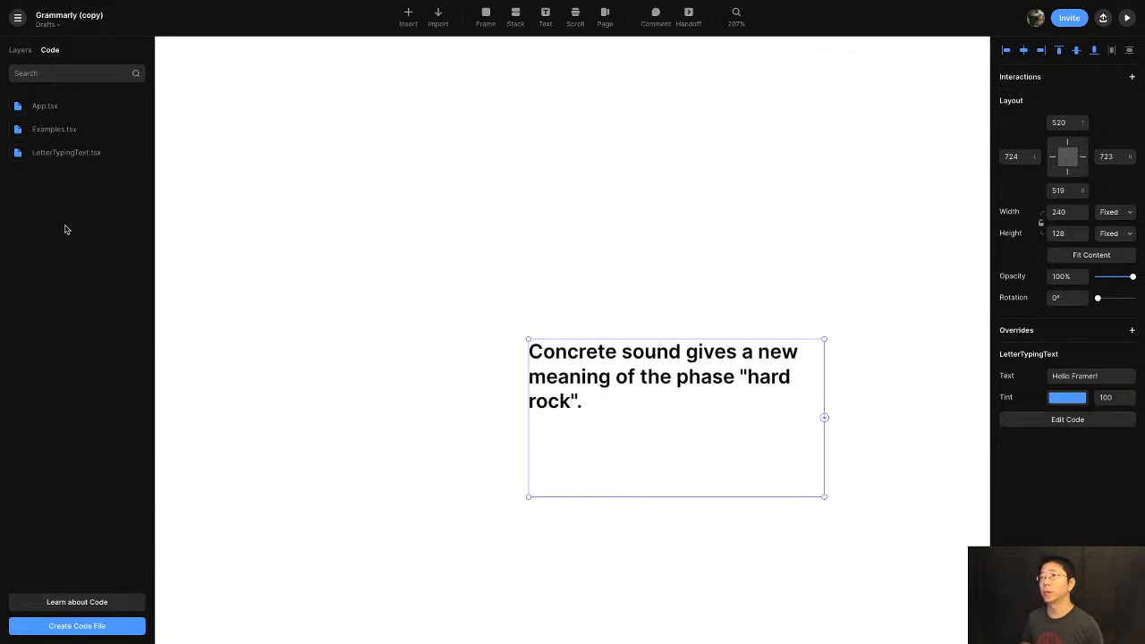
# Reopen LetterTypingText.tsx and review its useEffect typing code and returned div
pyautogui.click(62, 153)
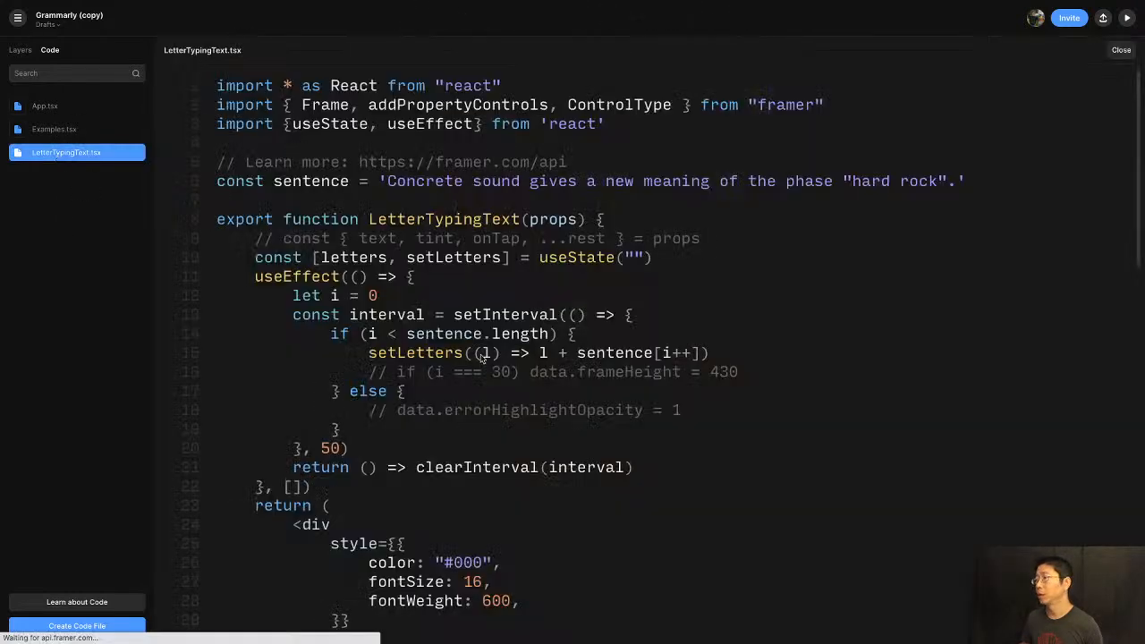
pyautogui.click(440, 482)
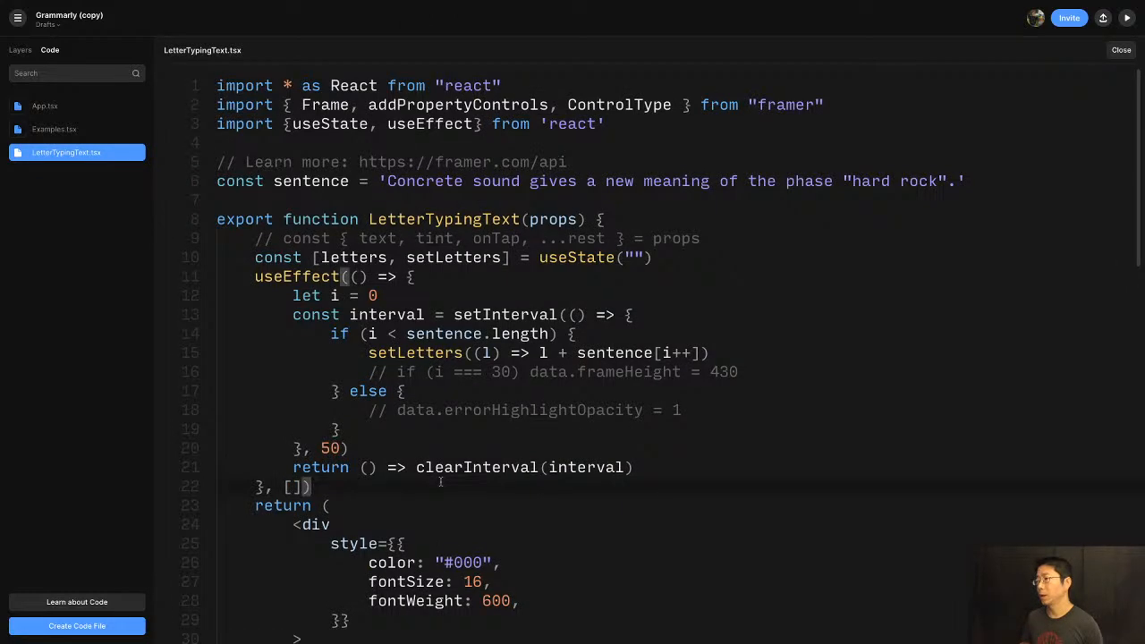
pyautogui.scroll(-1, 440, 482)
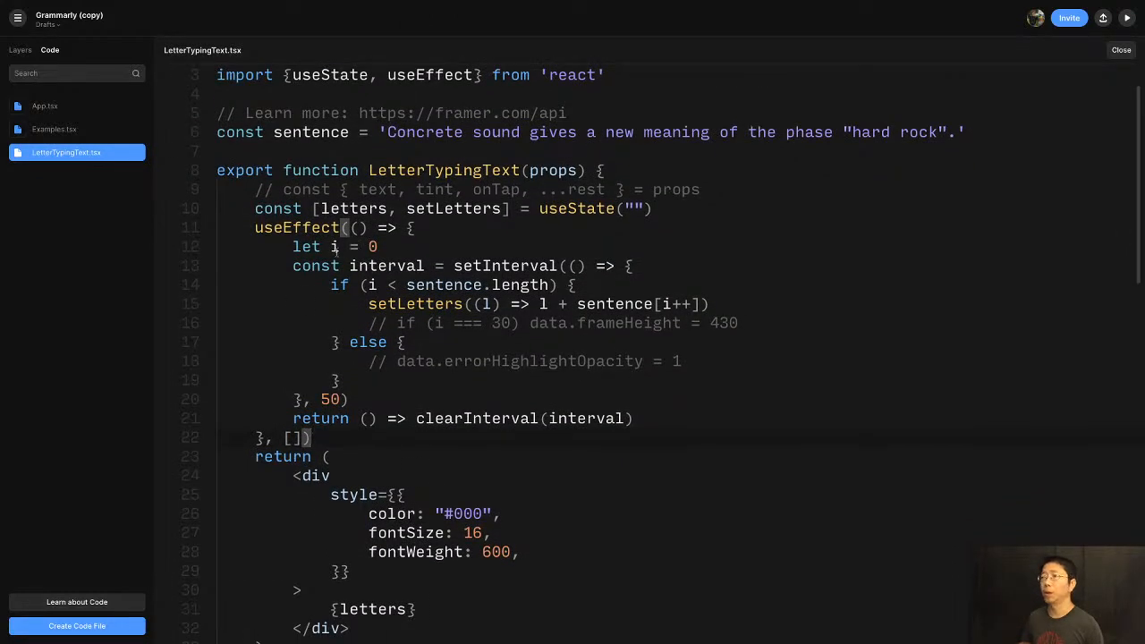
# Examine the LetterTyping and LetterTypingRandom overrides in App.tsx as code to reuse, and go back to LetterTypingText.tsx
pyautogui.click(40, 107)
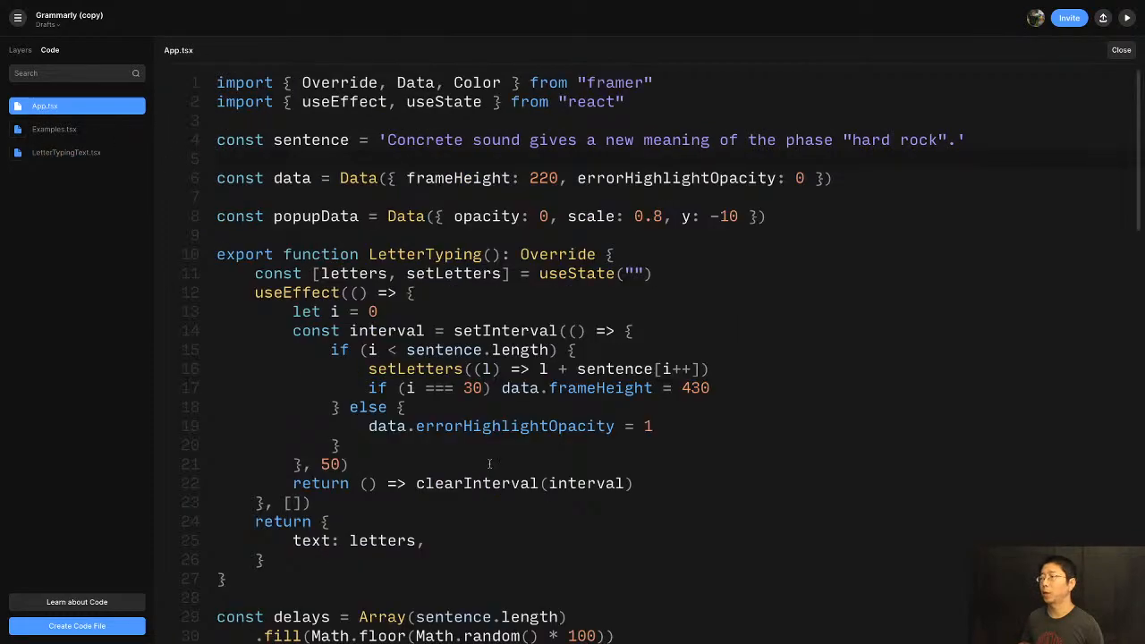
pyautogui.scroll(-5, 489, 468)
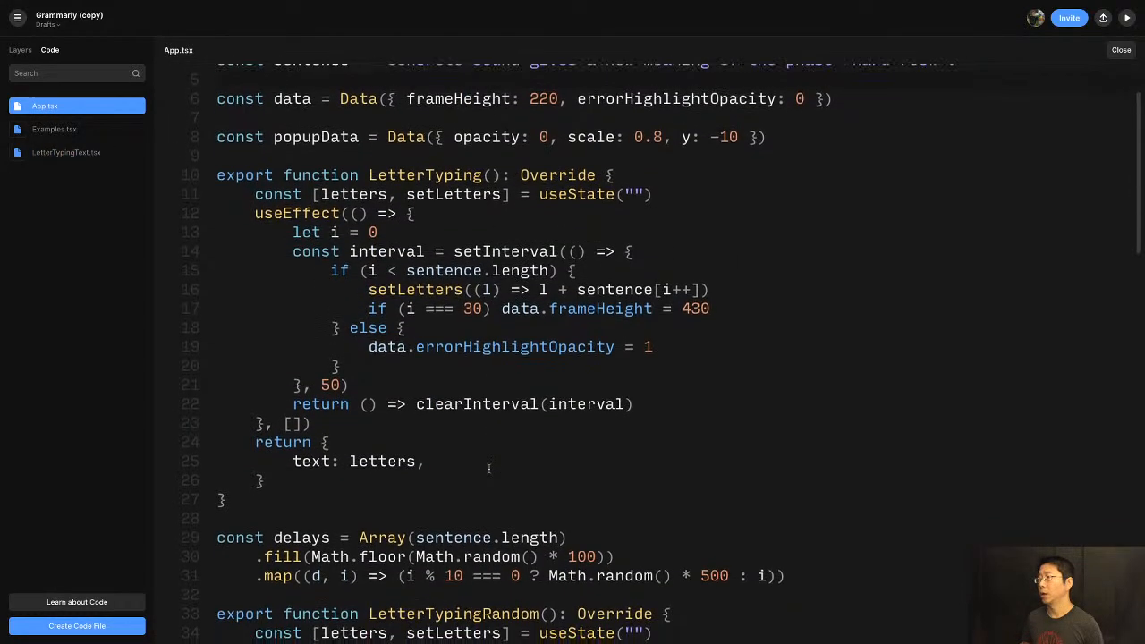
pyautogui.scroll(-6, 489, 468)
pyautogui.scroll(2, 452, 459)
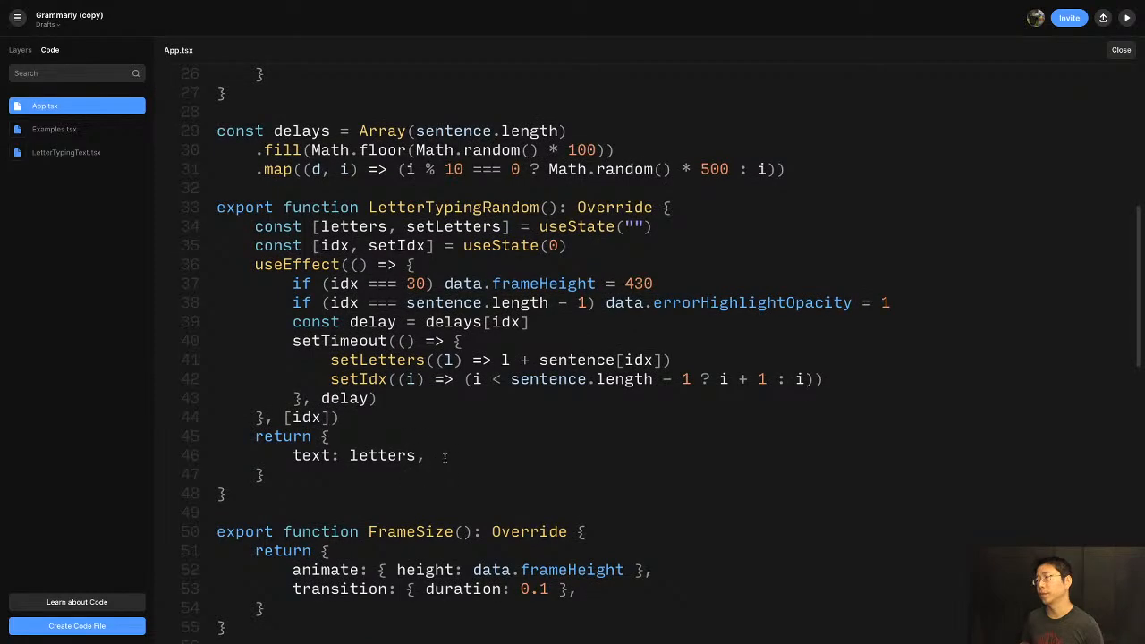
pyautogui.scroll(6, 444, 457)
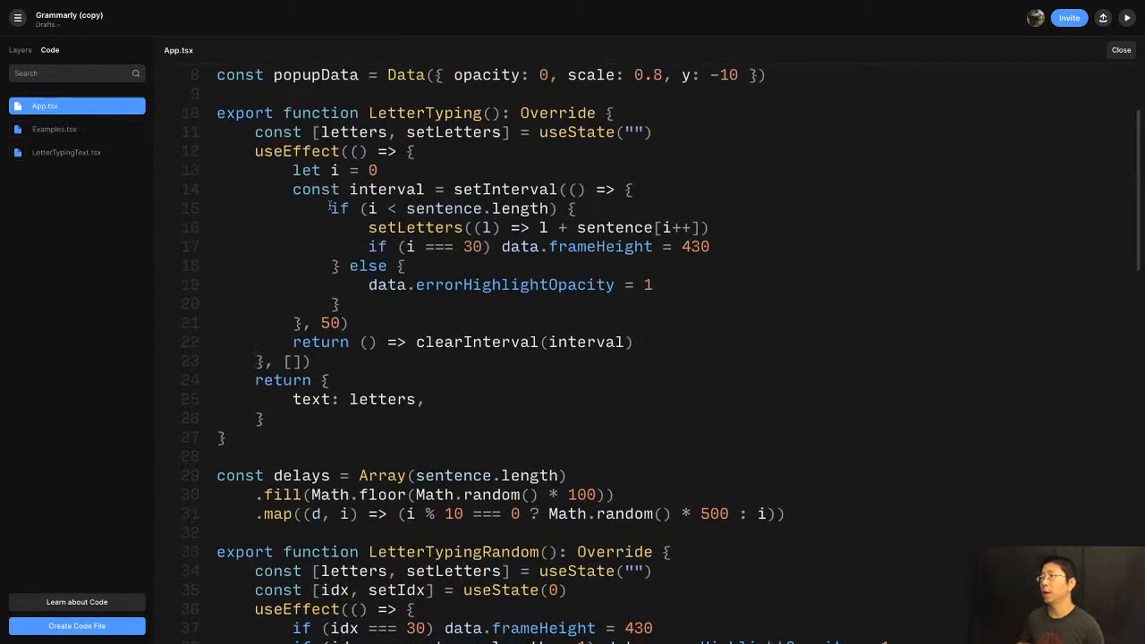
pyautogui.click(416, 121)
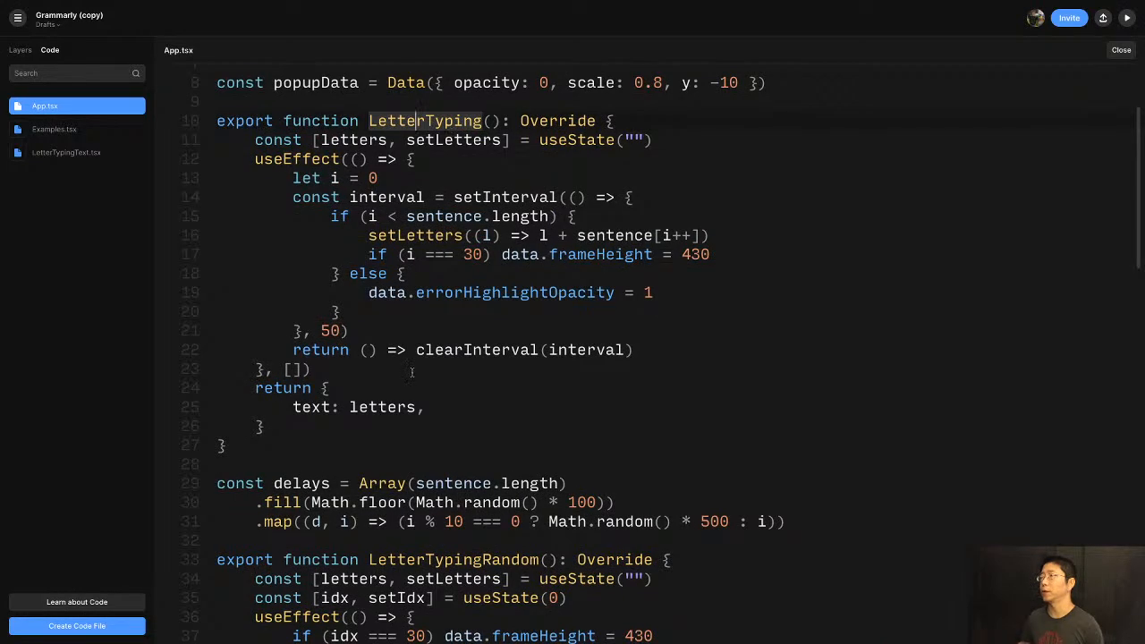
pyautogui.scroll(-2, 481, 436)
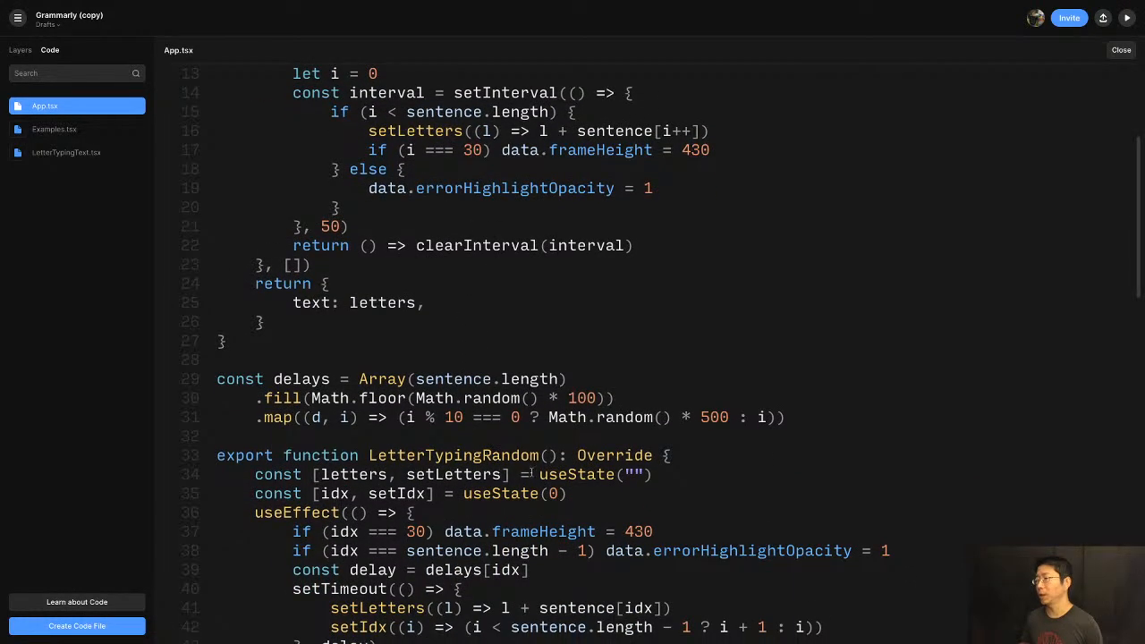
pyautogui.scroll(4, 531, 474)
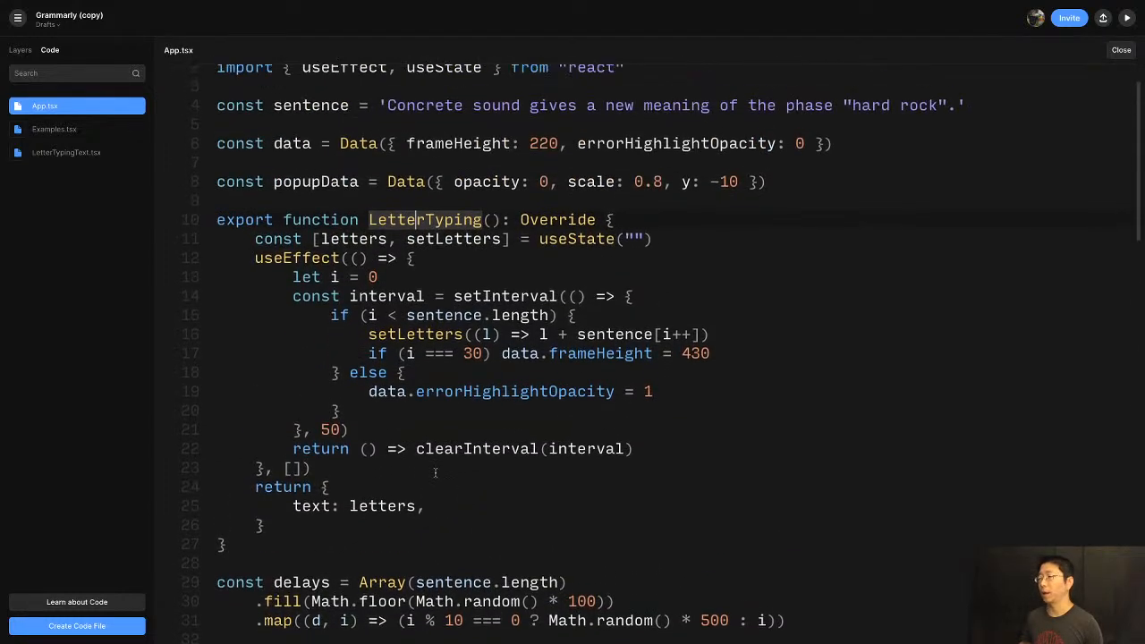
pyautogui.scroll(-6, 444, 470)
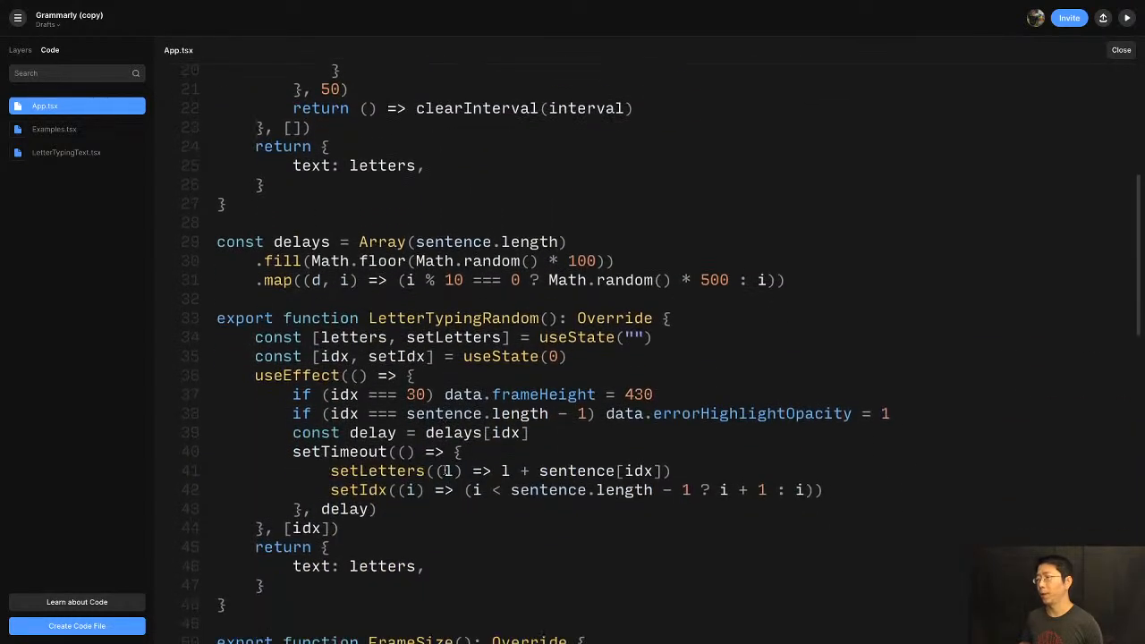
pyautogui.moveTo(348, 528); pyautogui.dragTo(245, 337)
pyautogui.click(482, 394)
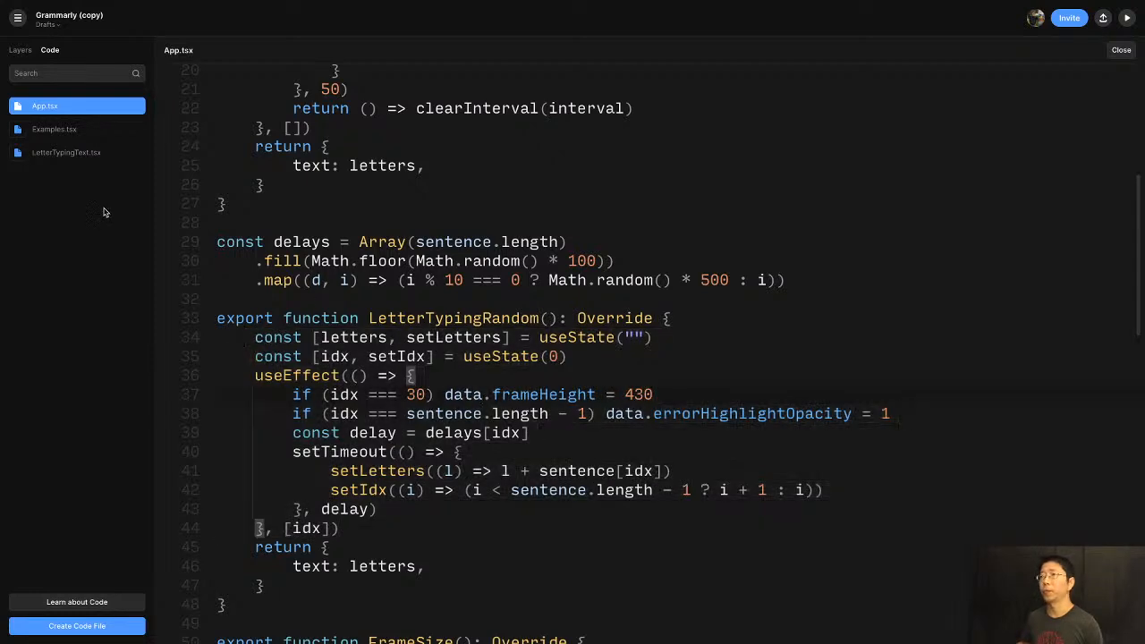
pyautogui.click(61, 154)
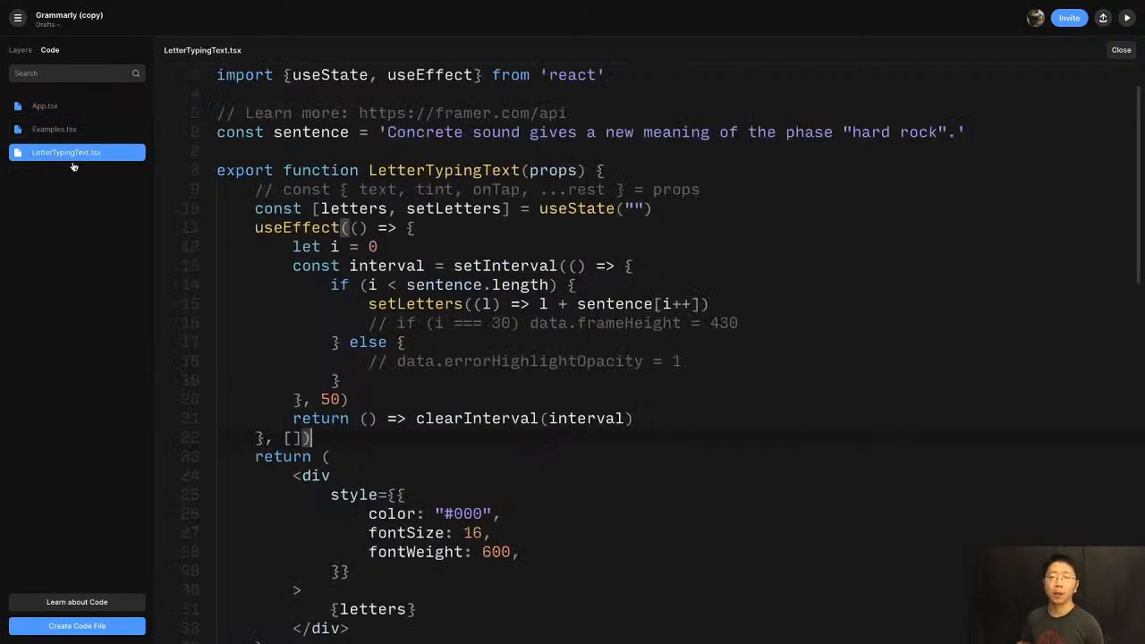
# On the canvas, move the LetterTypingText component near its frame's upper-left corner and shrink the frame to 511 × 333
pyautogui.click(103, 246)
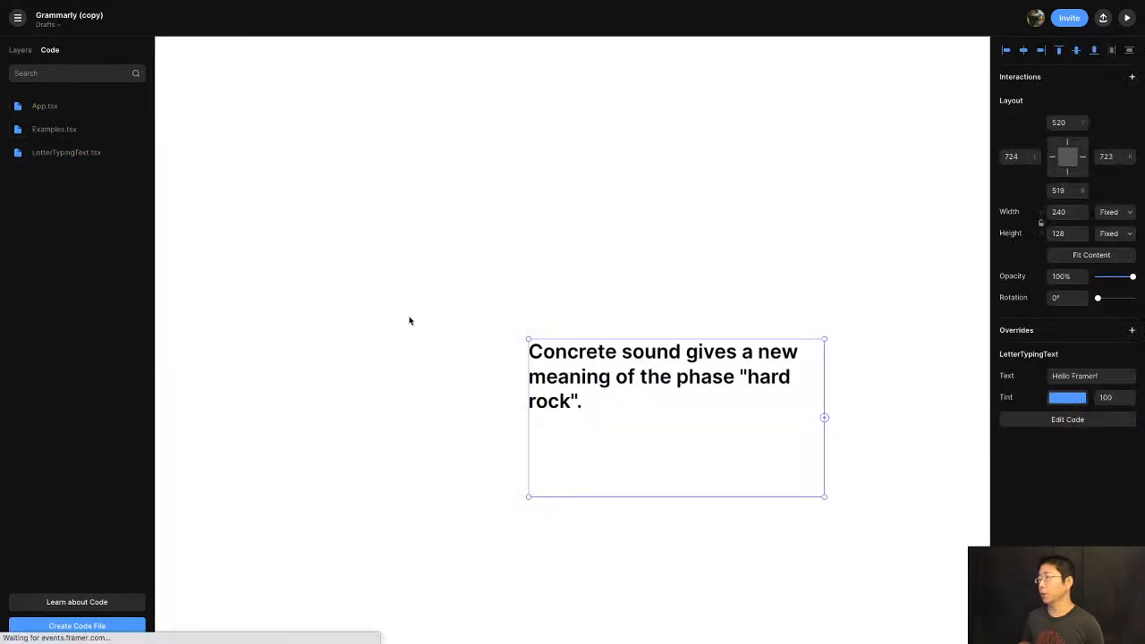
pyautogui.scroll(-2, 499, 378)
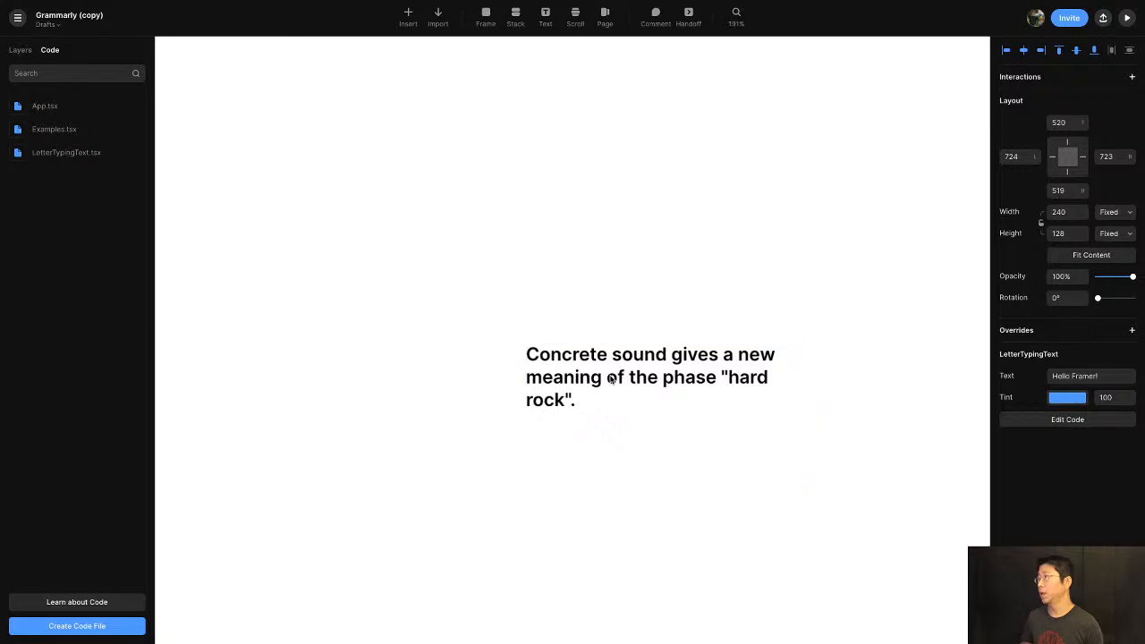
pyautogui.scroll(2, 610, 379)
pyautogui.scroll(-5, 610, 378)
pyautogui.scroll(-4, 611, 378)
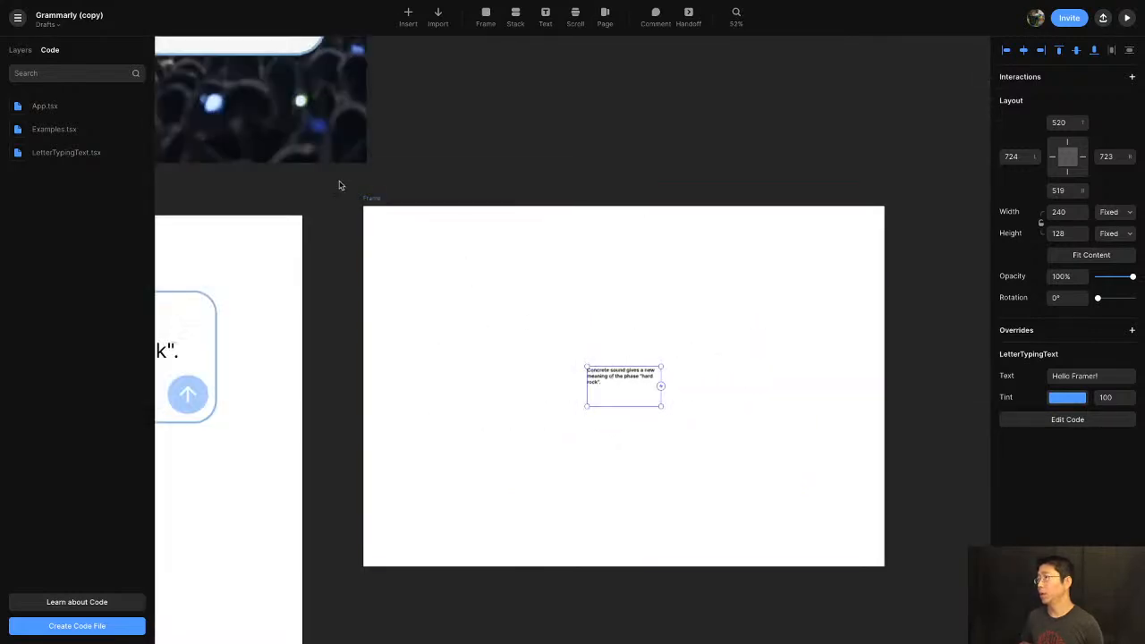
pyautogui.click(366, 212)
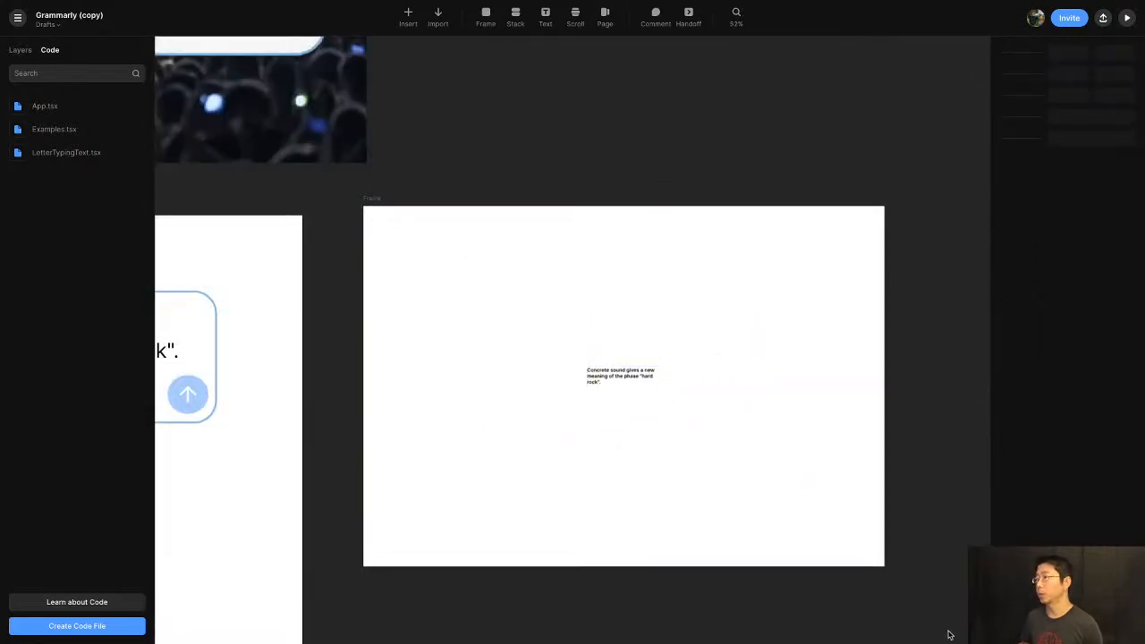
pyautogui.moveTo(617, 390); pyautogui.dragTo(427, 262)
pyautogui.click(882, 567)
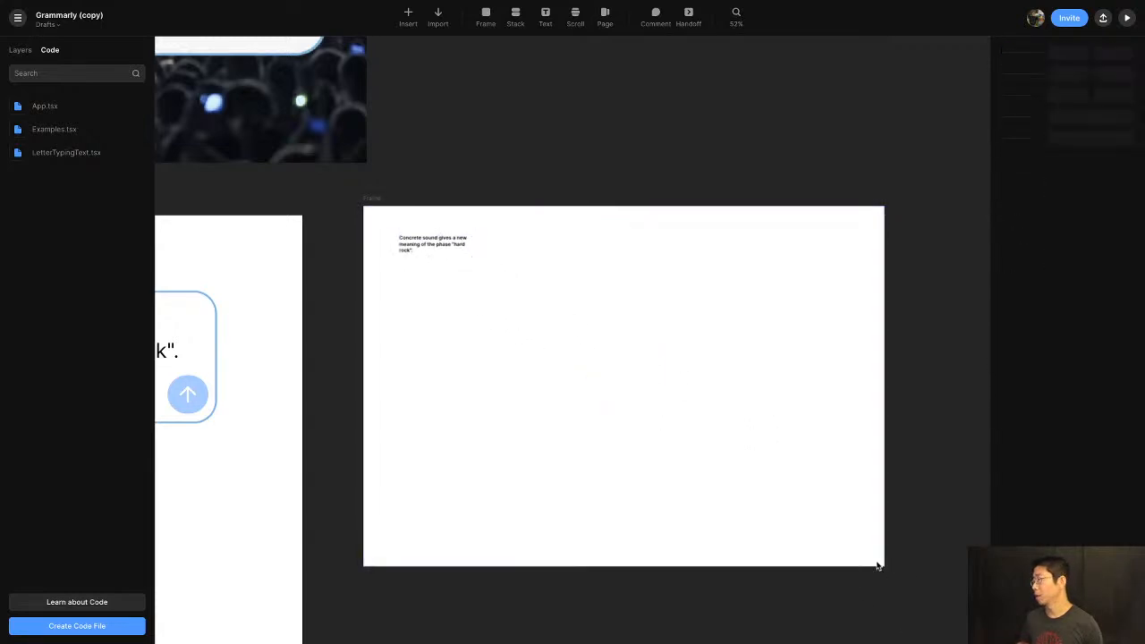
pyautogui.click(367, 198)
pyautogui.moveTo(883, 567); pyautogui.dragTo(522, 310)
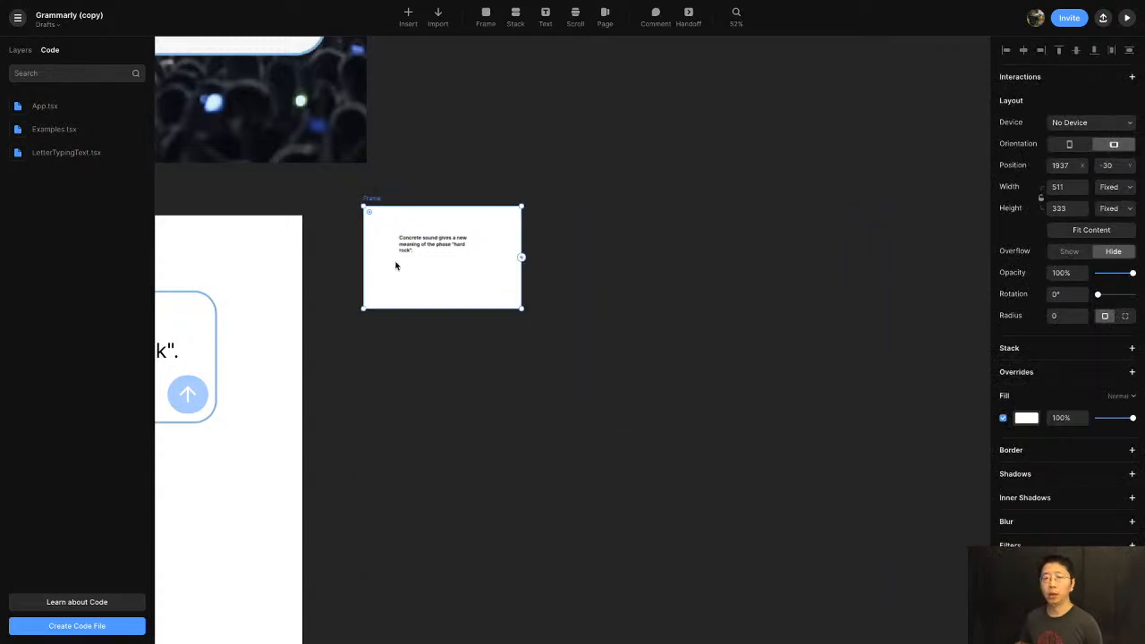
# Preview the small frame's typing animation and move the preview window beside the frame's text
pyautogui.scroll(5, 396, 265)
pyautogui.scroll(3, 395, 269)
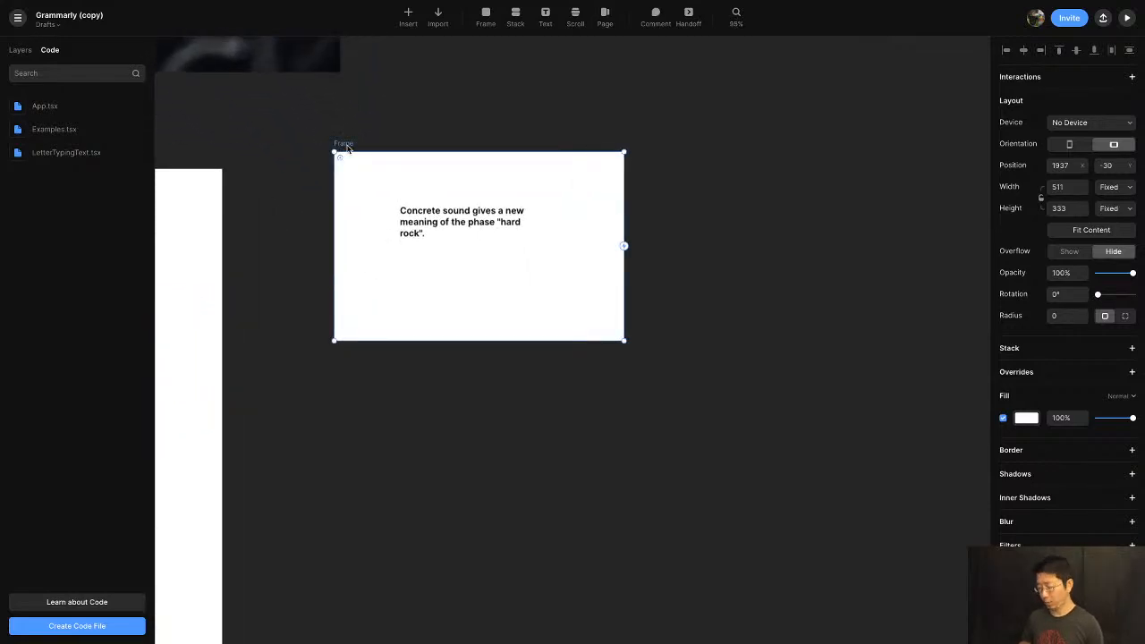
pyautogui.press('super+p')
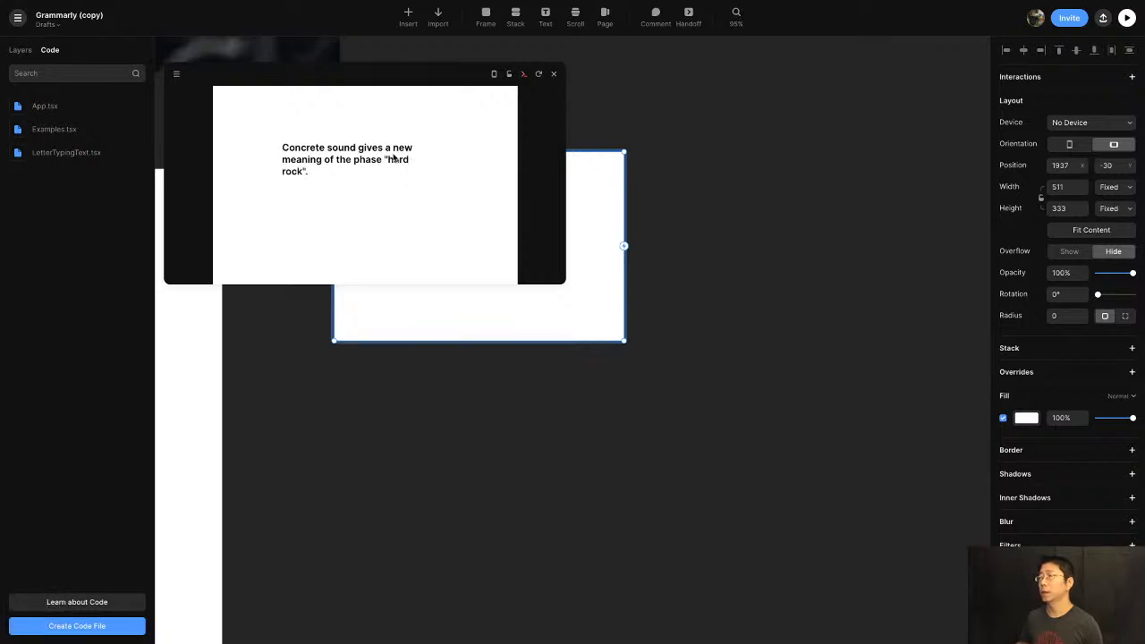
pyautogui.moveTo(287, 79); pyautogui.dragTo(703, 171)
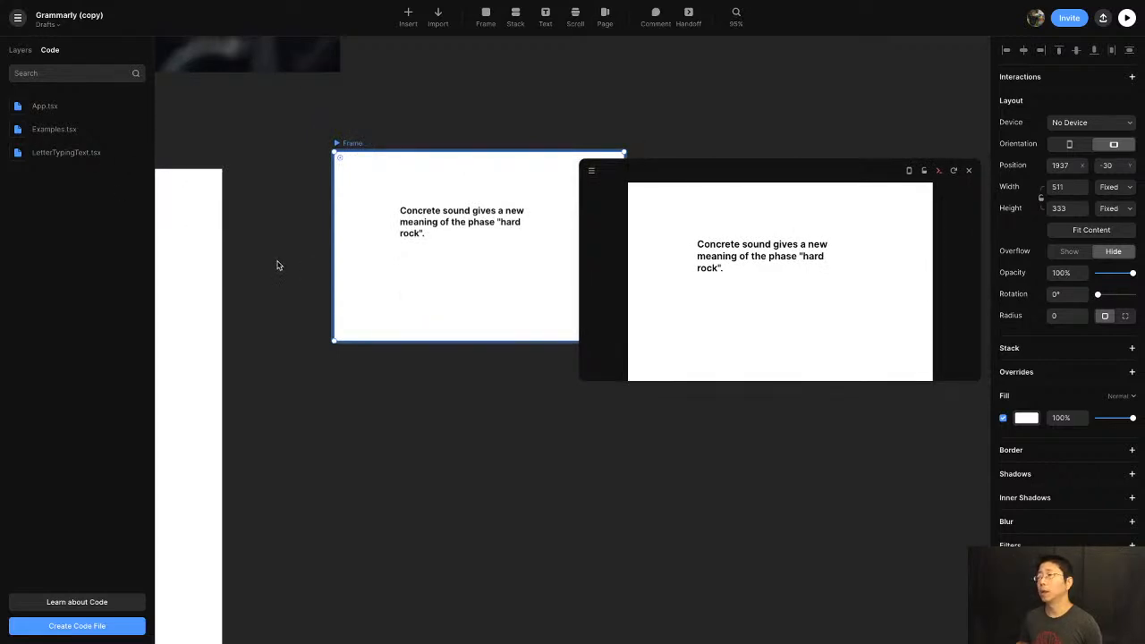
# Preview the original Grammarly frame with the text box and spelling popup to compare its typing animation
pyautogui.hscroll(-3, 277, 264)
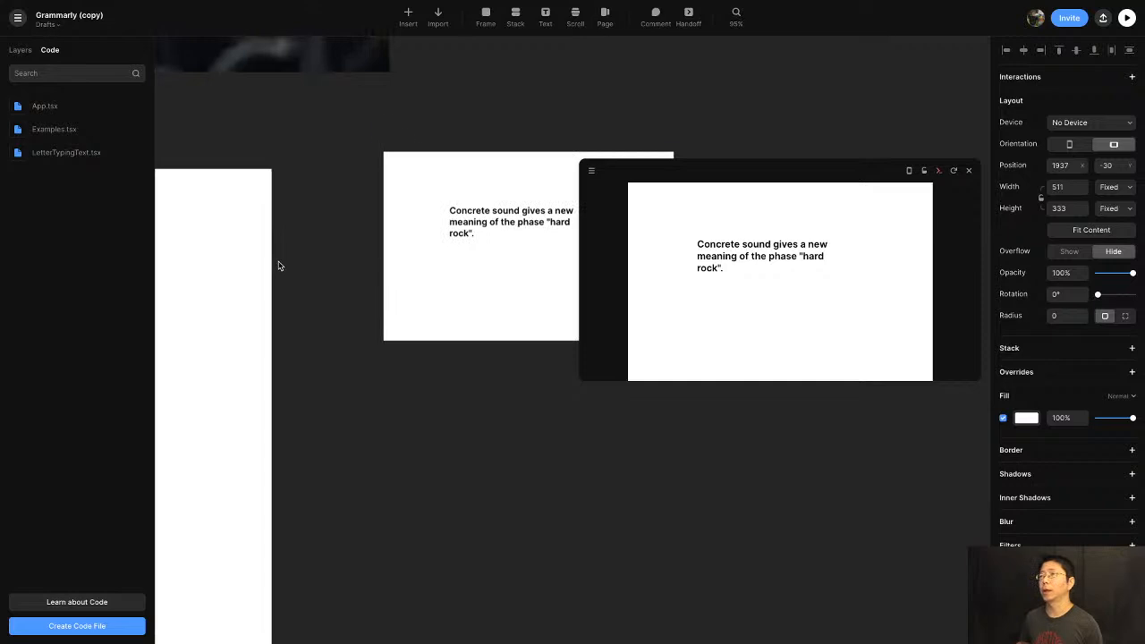
pyautogui.hscroll(-10, 278, 266)
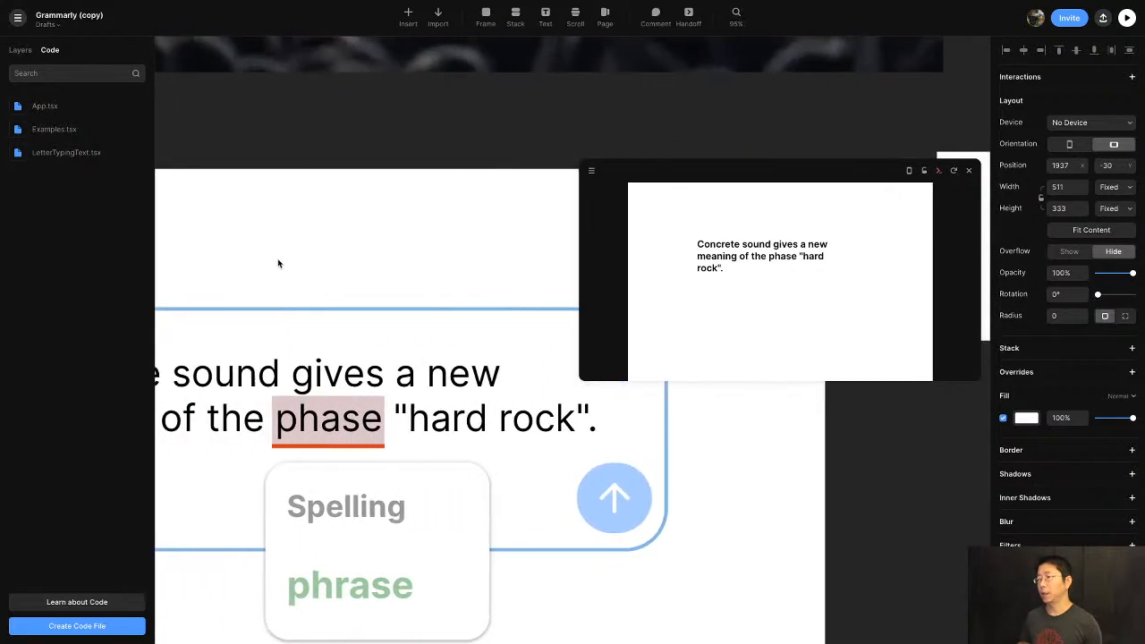
pyautogui.hscroll(-4, 278, 263)
pyautogui.scroll(-5, 278, 262)
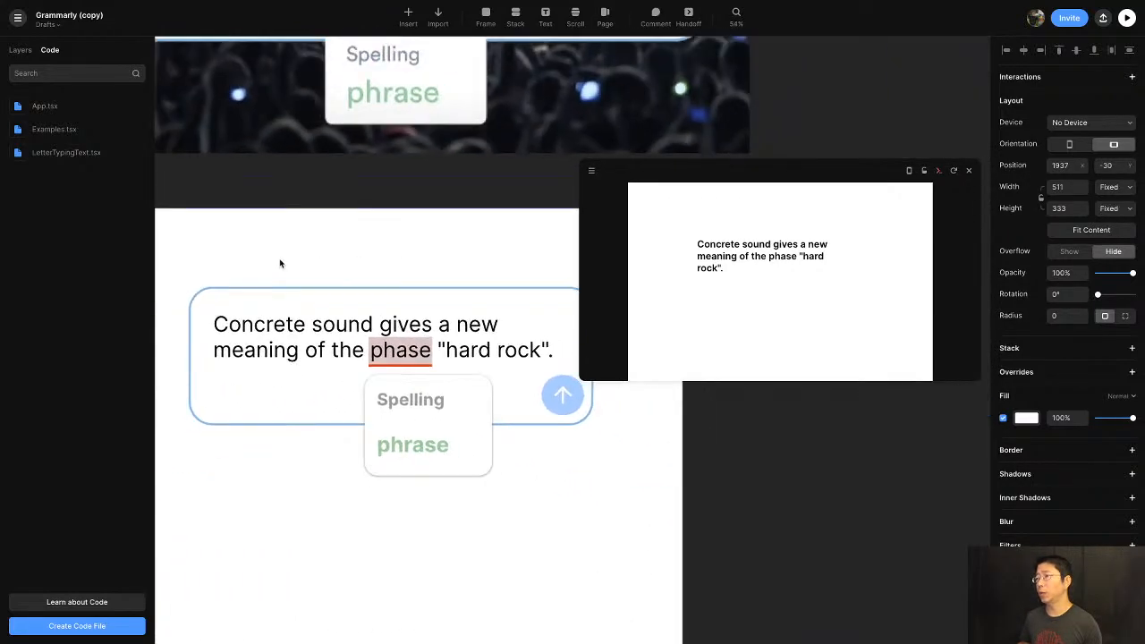
pyautogui.scroll(-1, 279, 263)
pyautogui.hscroll(-3, 279, 263)
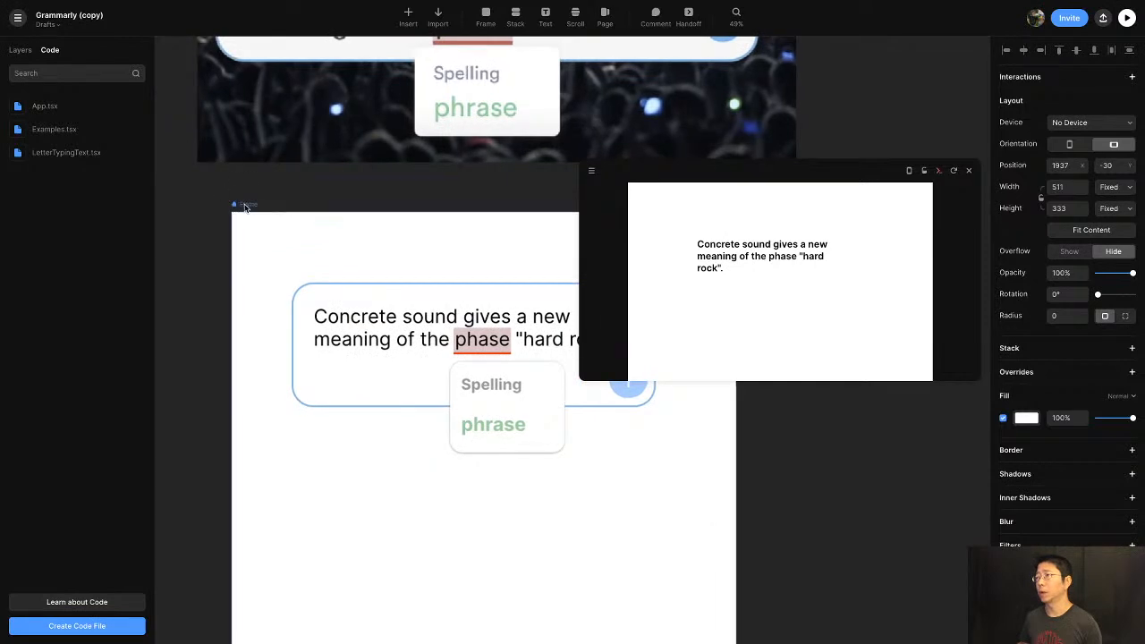
pyautogui.click(244, 207)
pyautogui.hscroll(2, 378, 289)
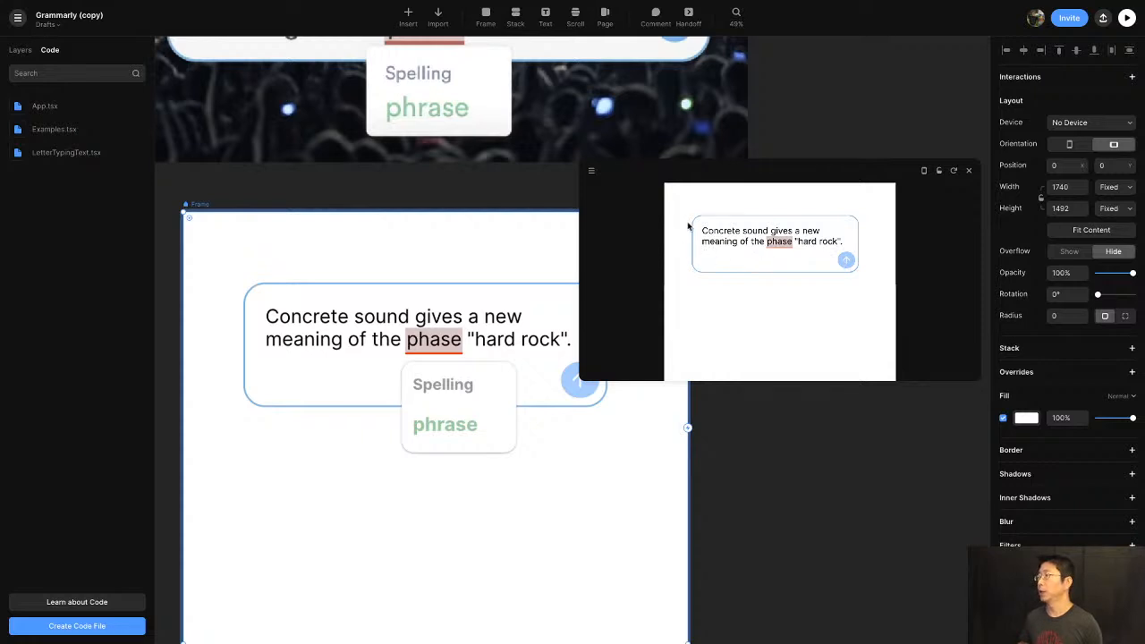
# Examine the data.frameHeight = 430 assignment in the LetterTyping override of App.tsx alongside the running preview
pyautogui.click(40, 107)
pyautogui.scroll(-2, 366, 338)
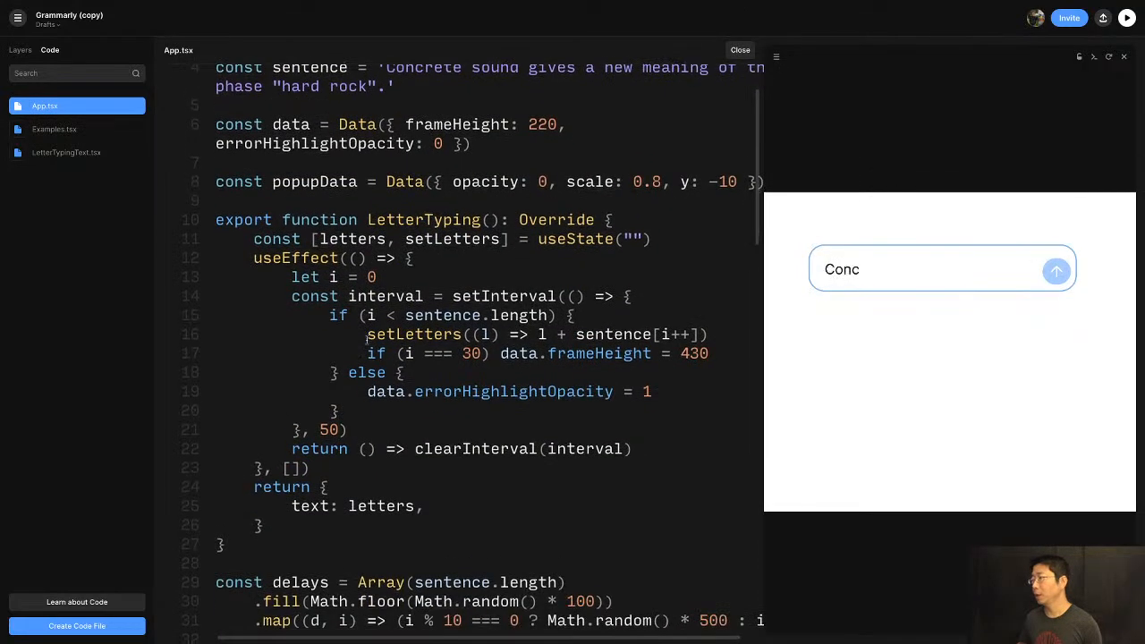
pyautogui.moveTo(719, 353); pyautogui.dragTo(568, 354)
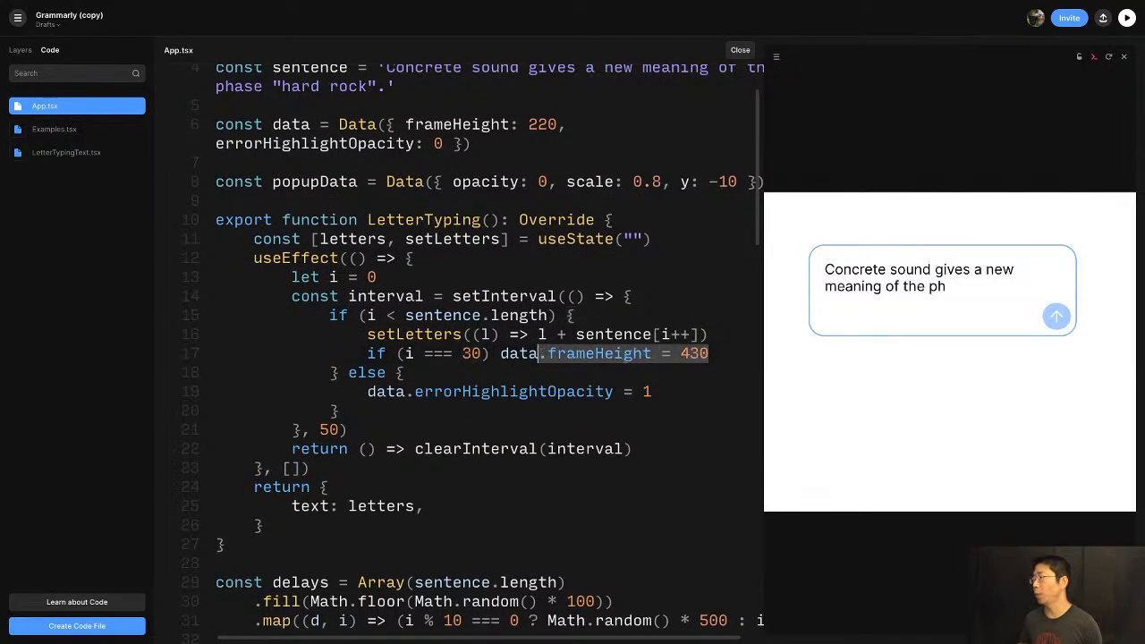
# Examine where the frameHeight property and its 430 value are used in the LetterTyping override of App.tsx
pyautogui.click(653, 354)
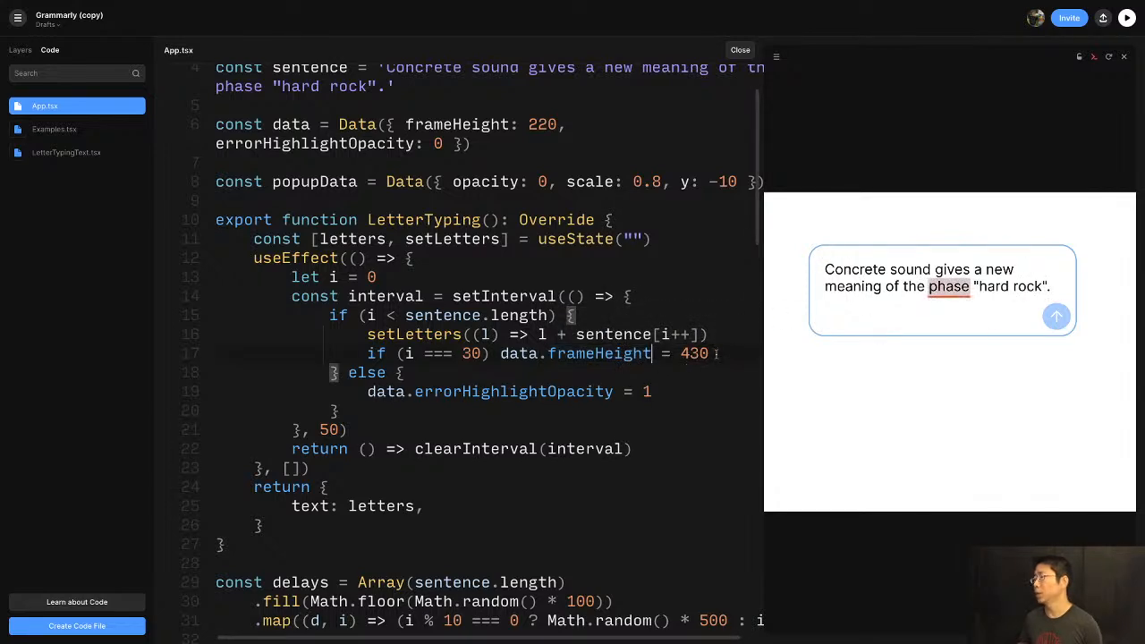
pyautogui.moveTo(709, 353); pyautogui.dragTo(681, 353)
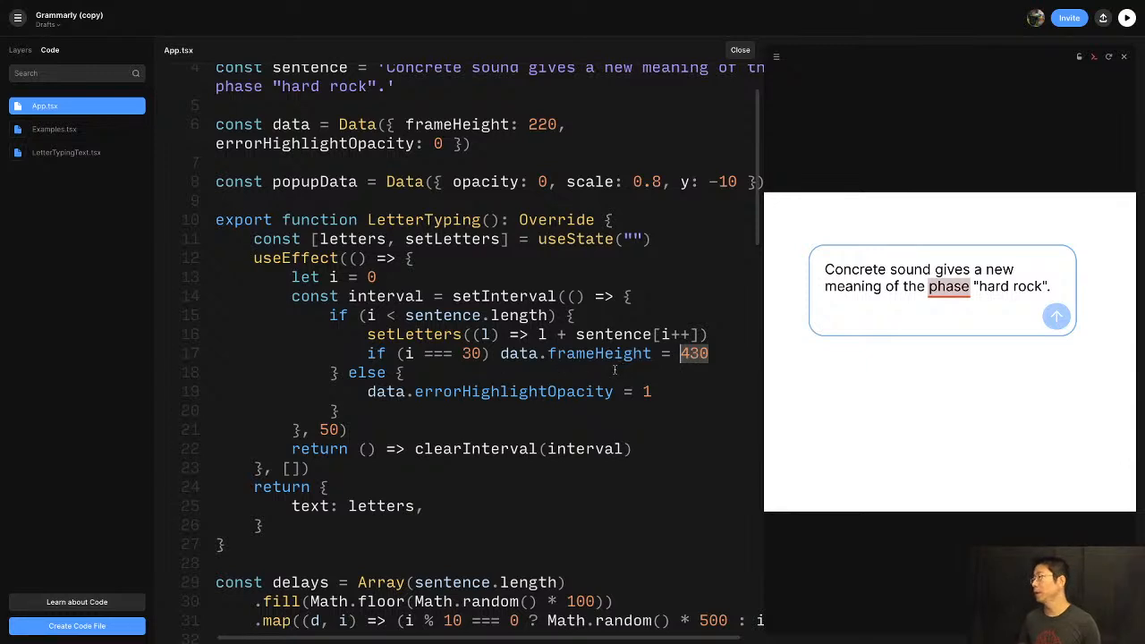
pyautogui.click(411, 89)
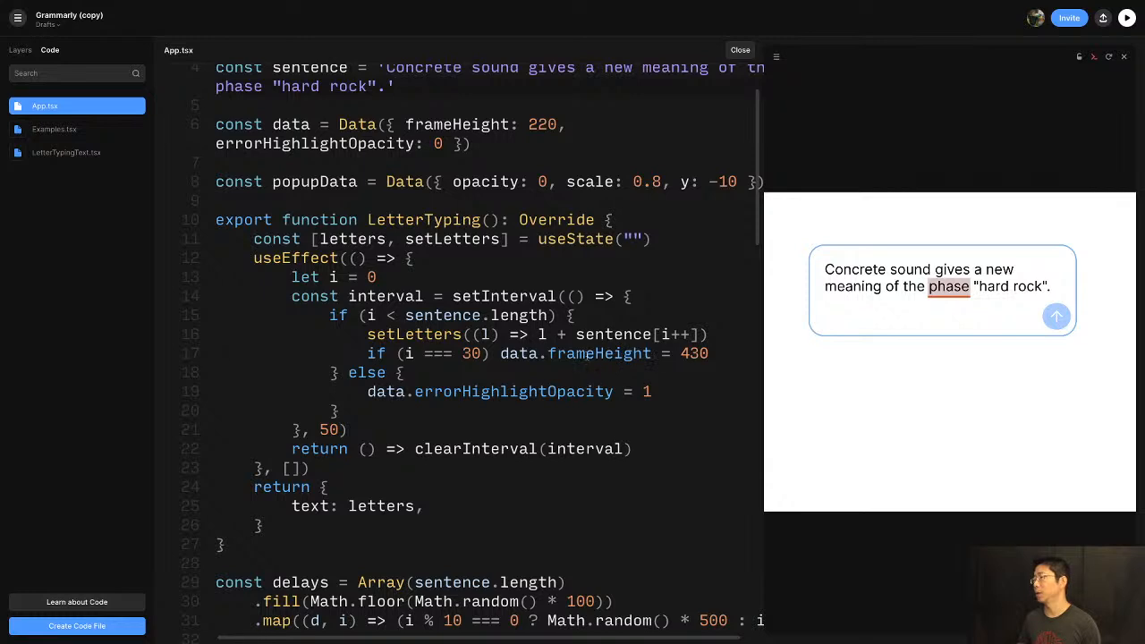
pyautogui.click(599, 354)
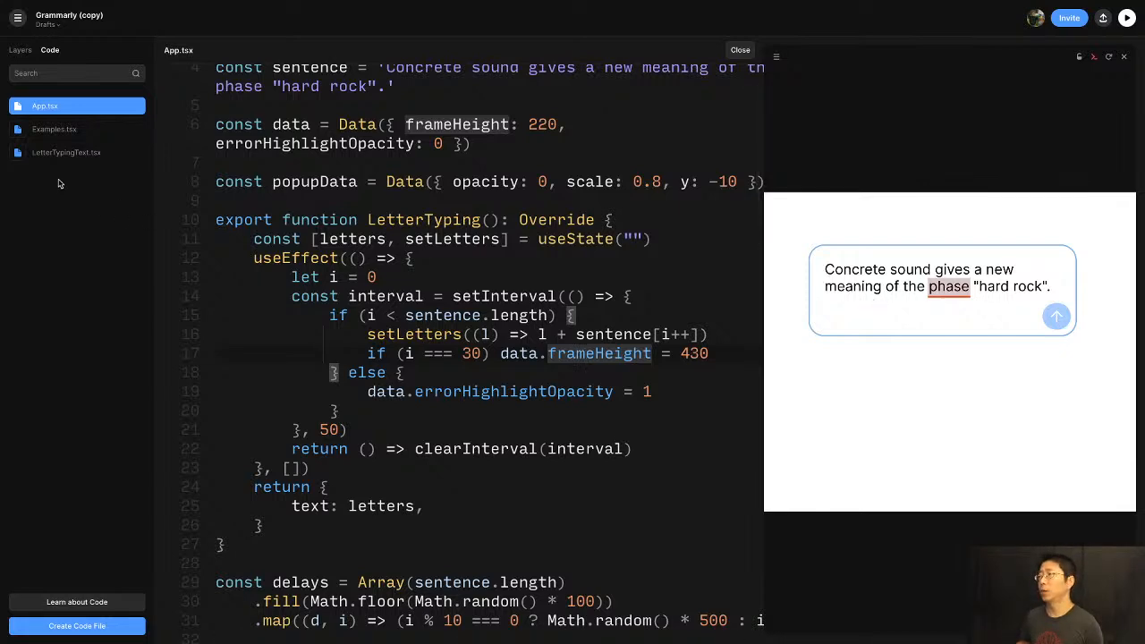
# Open LetterTypingText.tsx and examine its returned div with the {letters} content
pyautogui.click(43, 155)
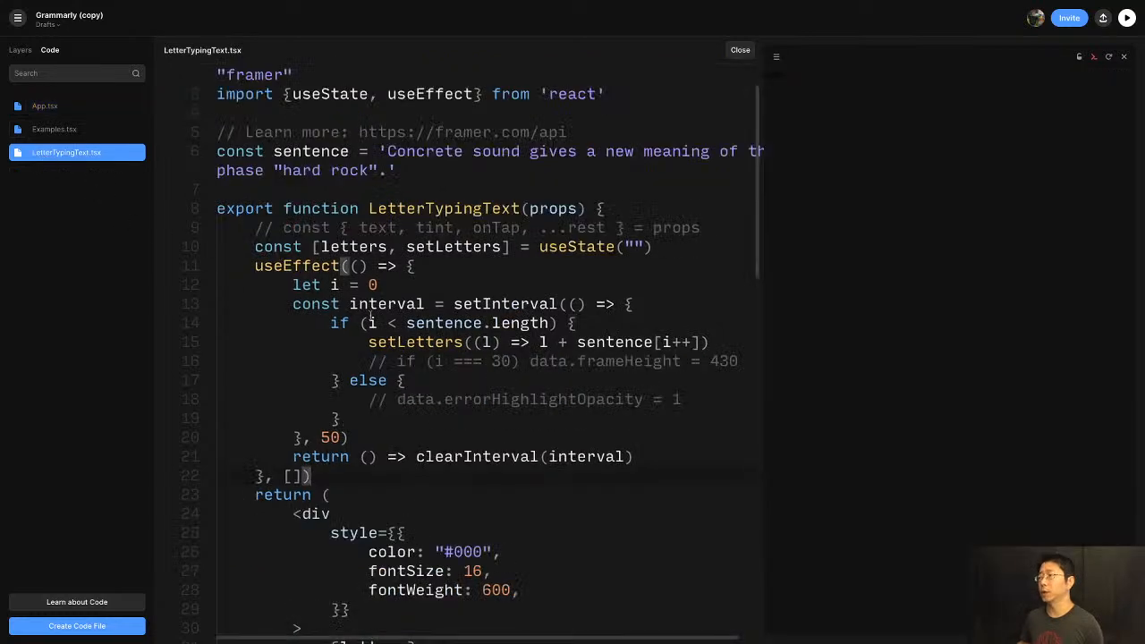
pyautogui.scroll(-4, 357, 412)
pyautogui.click(329, 394)
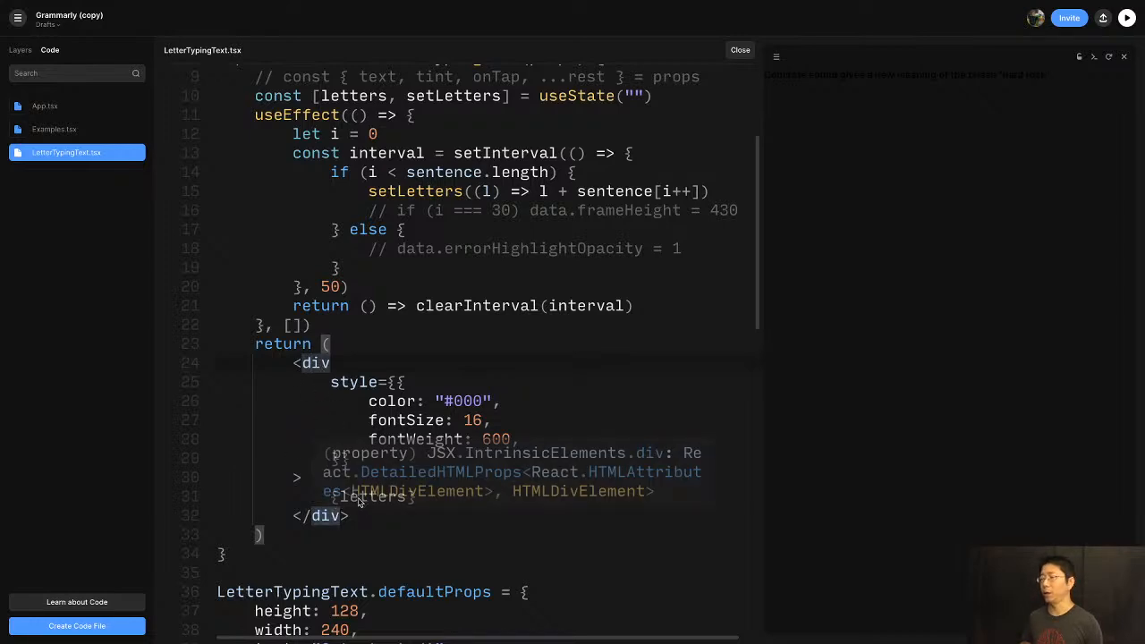
pyautogui.moveTo(409, 495); pyautogui.dragTo(333, 497)
pyautogui.click(433, 498)
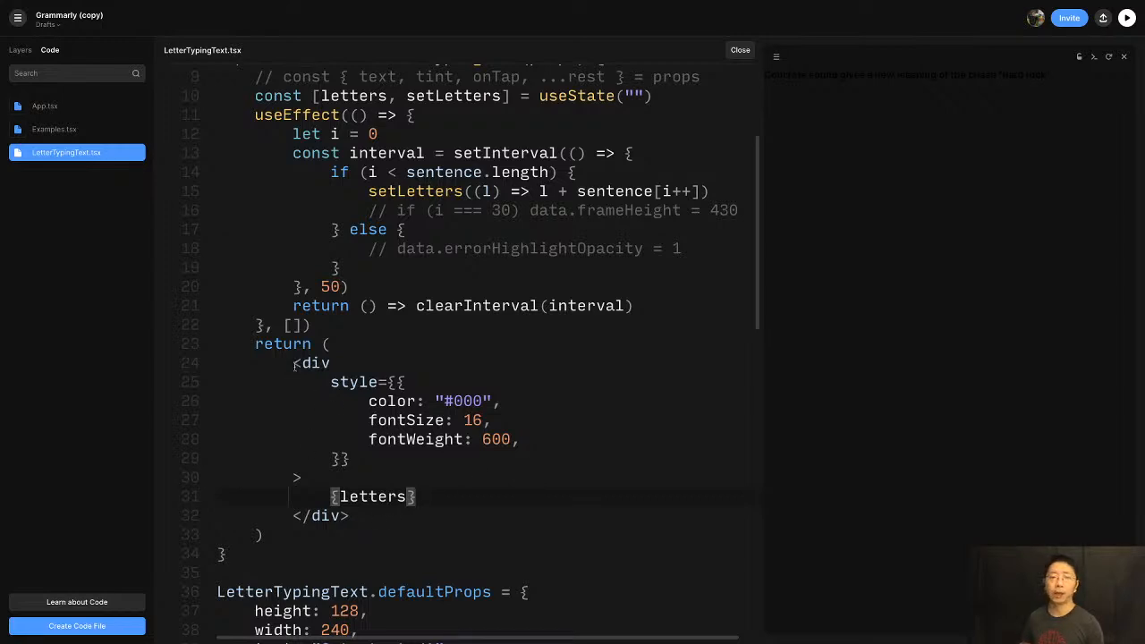
# Return to the canvas, close the preview and set the original text box frame's corner radius to 46
pyautogui.click(79, 185)
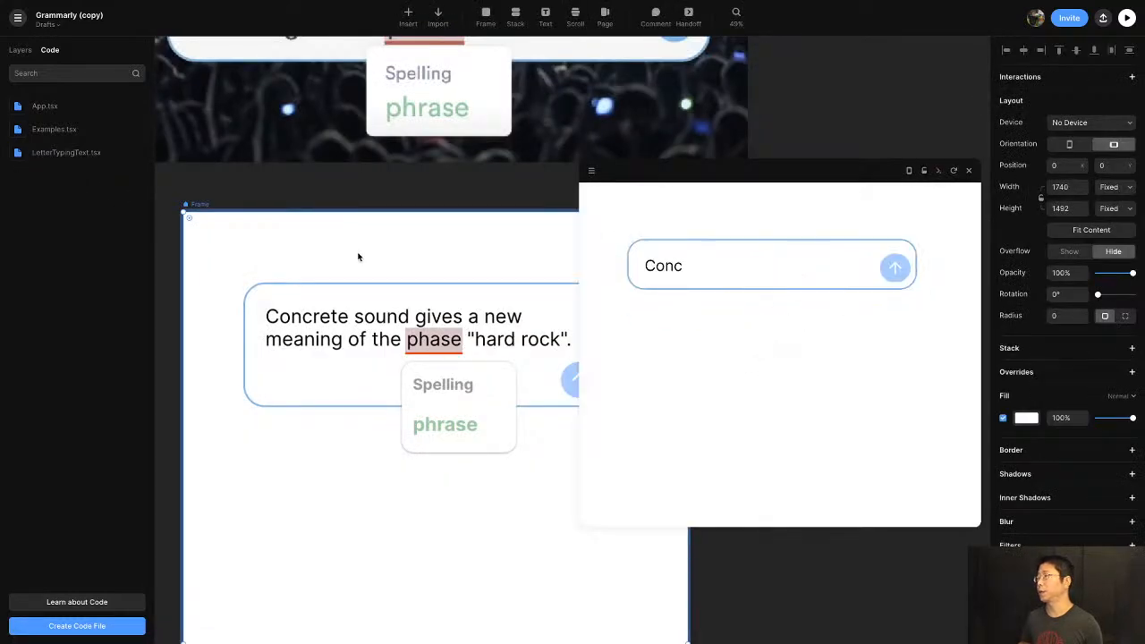
pyautogui.click(970, 172)
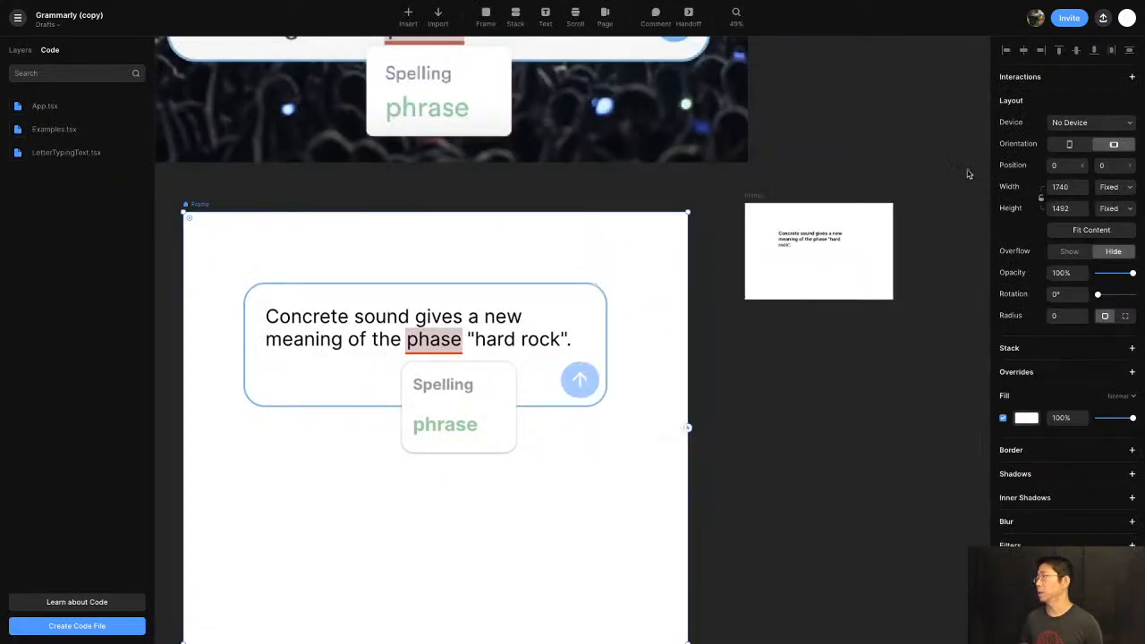
pyautogui.click(269, 285)
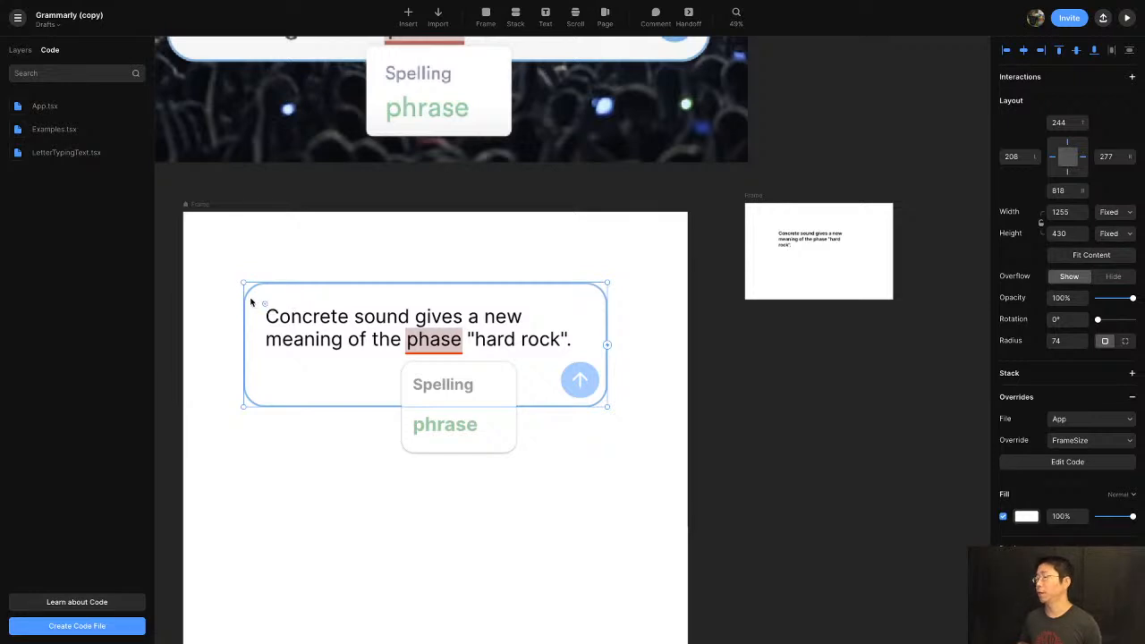
pyautogui.moveTo(267, 305); pyautogui.dragTo(256, 295)
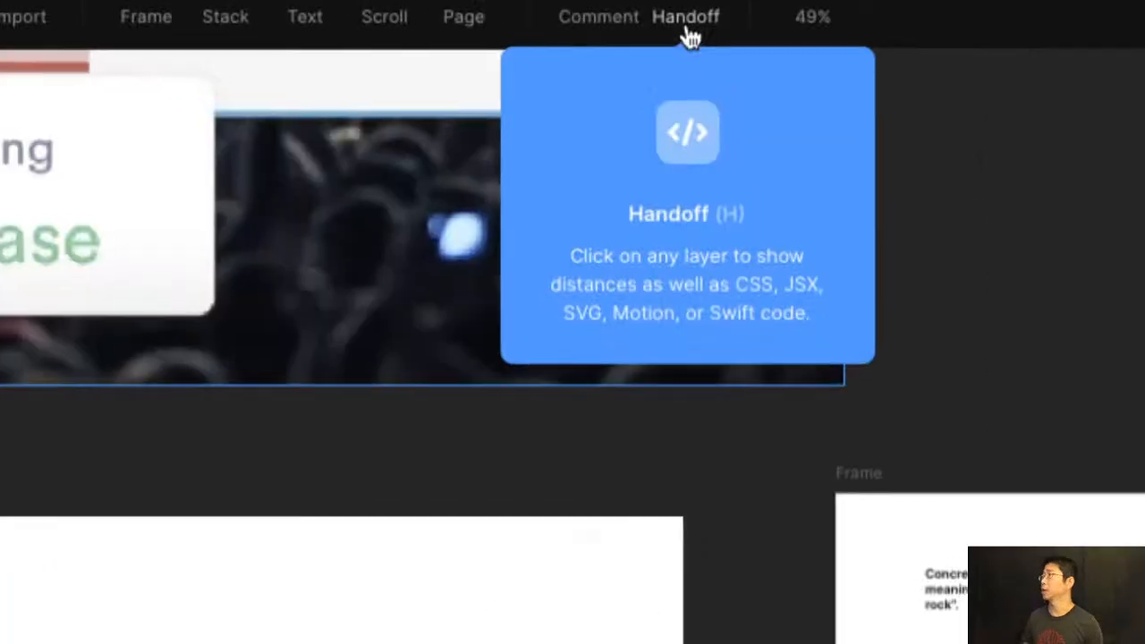
# Show the text box frame's Handoff code as JSX and copy its style properties from boxSizing through border
pyautogui.click(687, 15)
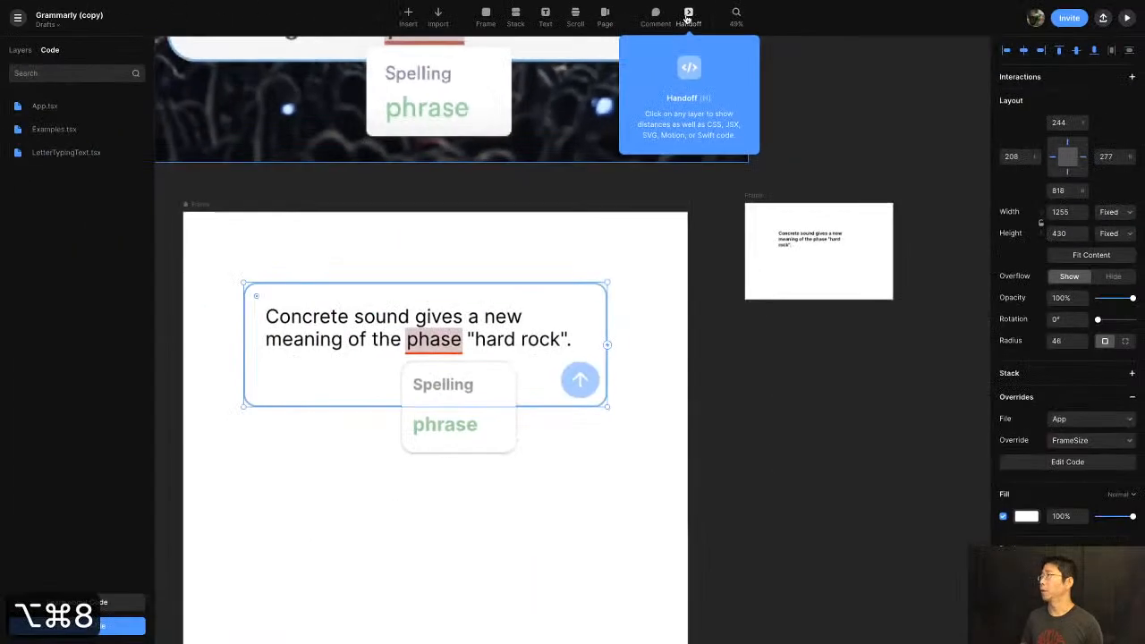
pyautogui.click(687, 49)
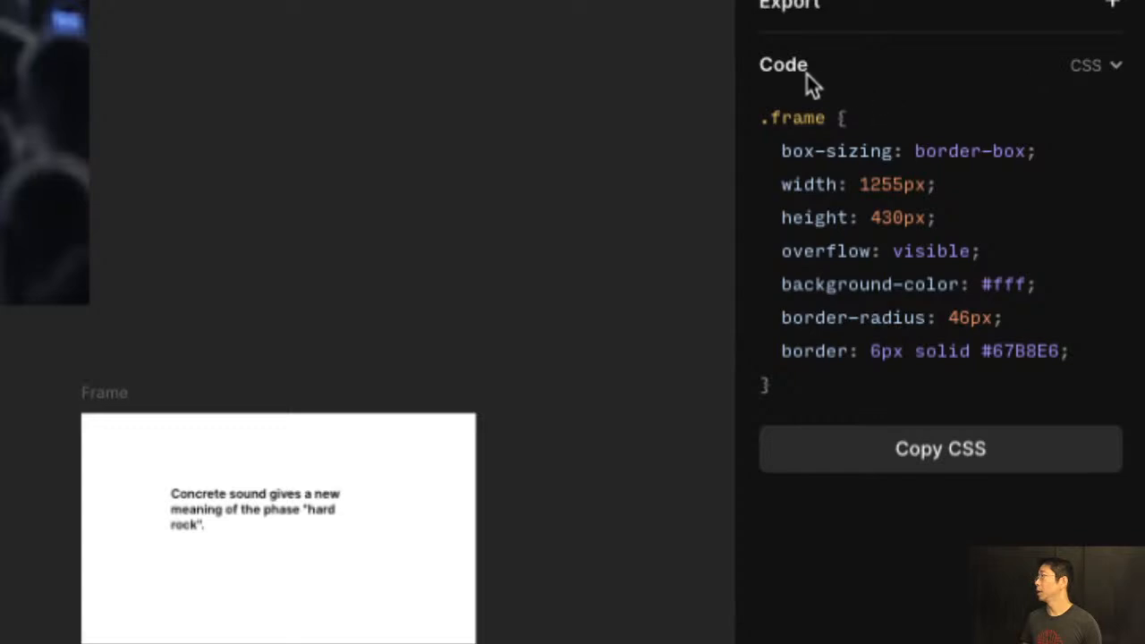
pyautogui.click(1099, 71)
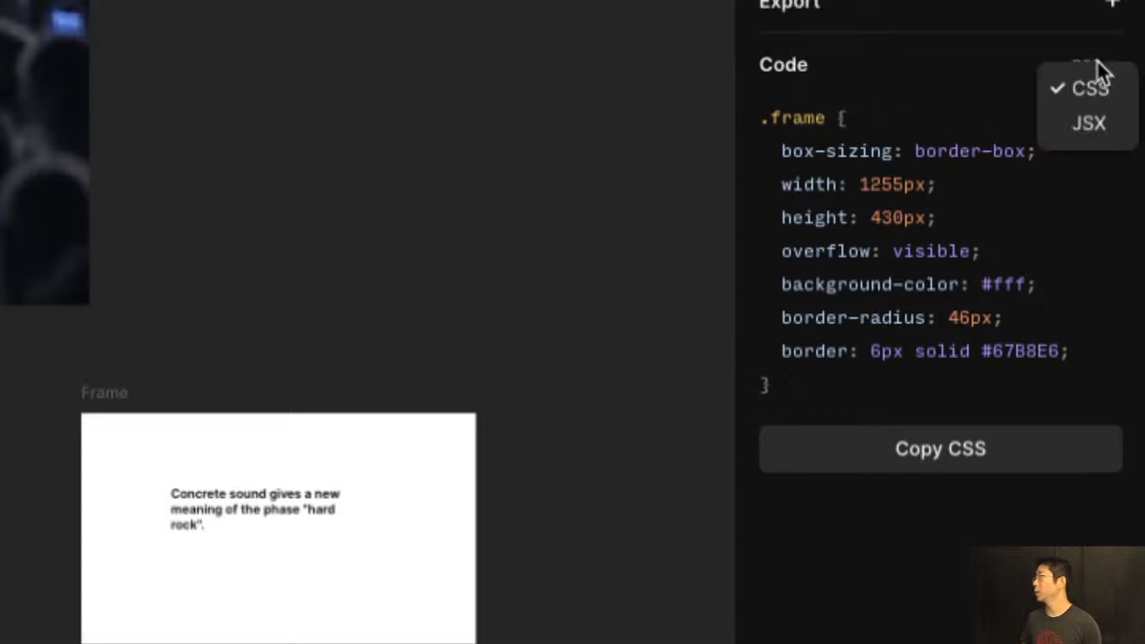
pyautogui.click(1085, 125)
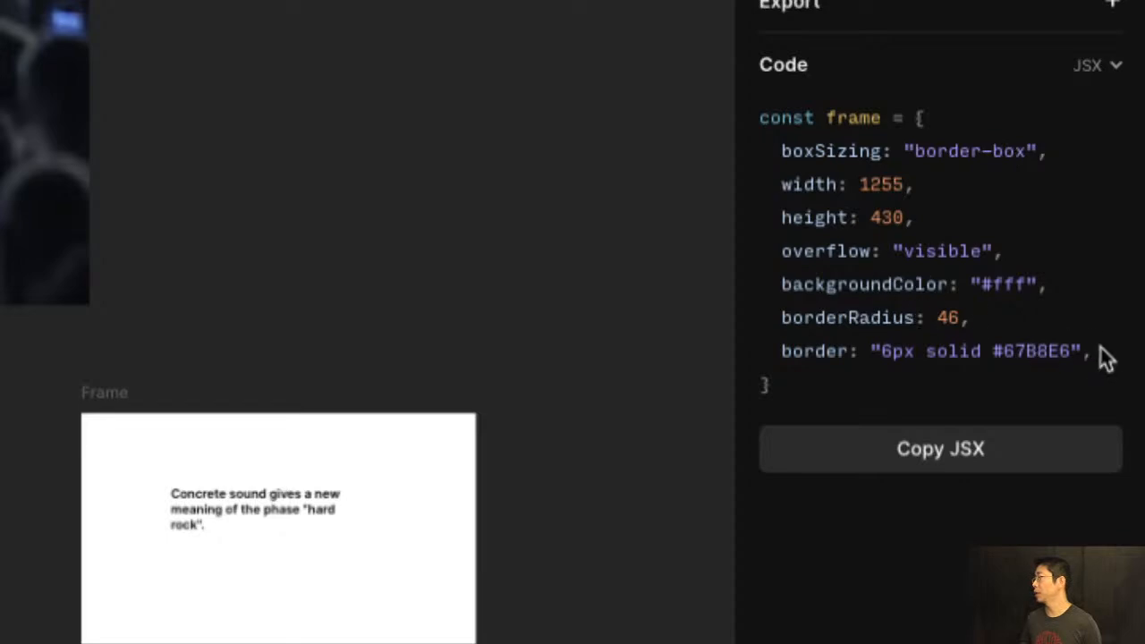
pyautogui.moveTo(1091, 348); pyautogui.dragTo(772, 153)
pyautogui.press('super+c')
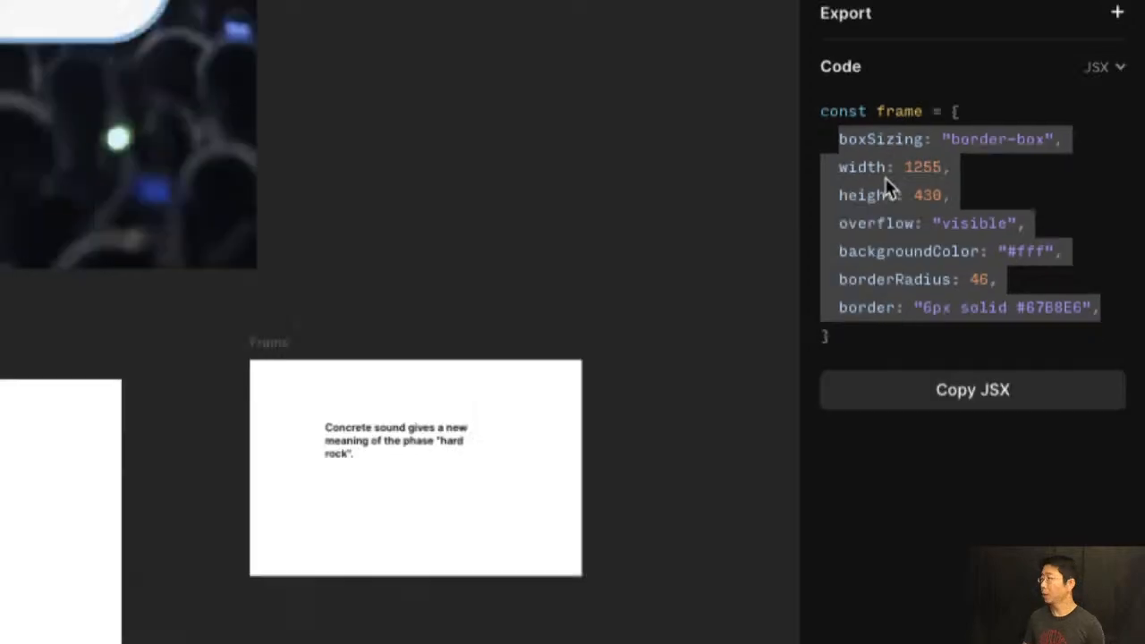
pyautogui.press('alt+super+8')
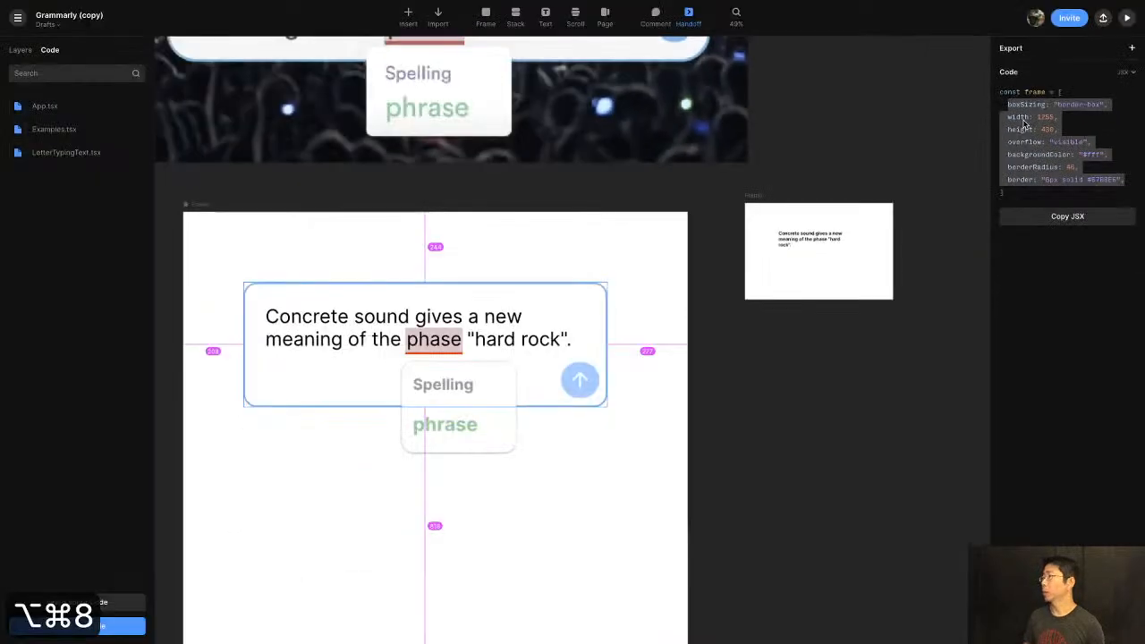
# Paste the copied style properties after fontWeight in the div style of LetterTypingText.tsx and save the file
pyautogui.click(63, 154)
pyautogui.scroll(-5, 367, 417)
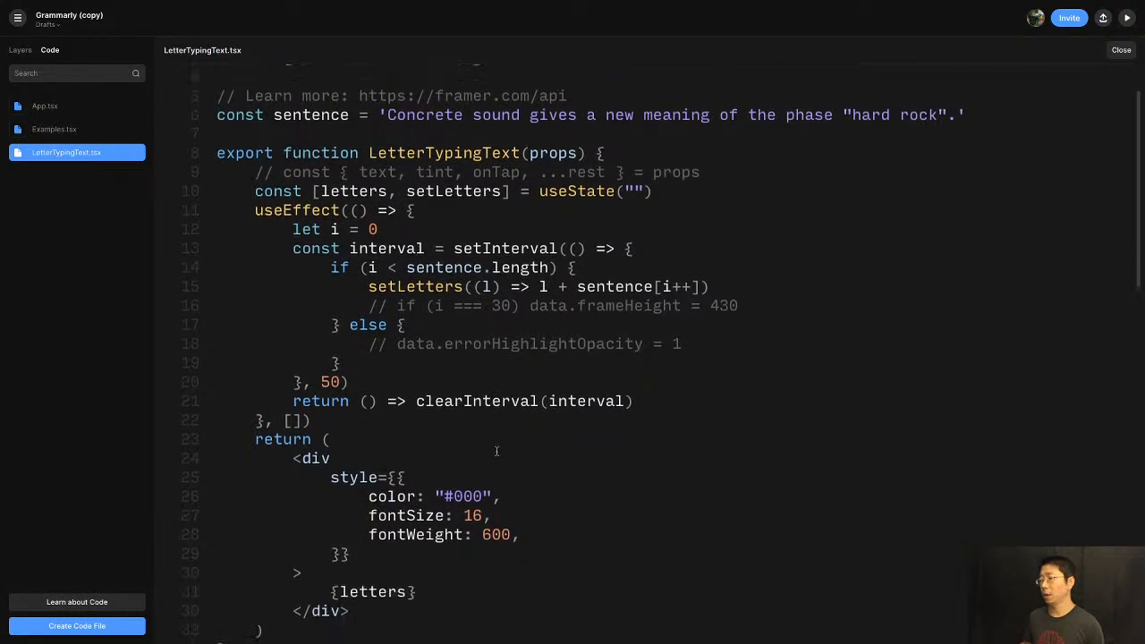
pyautogui.click(370, 411)
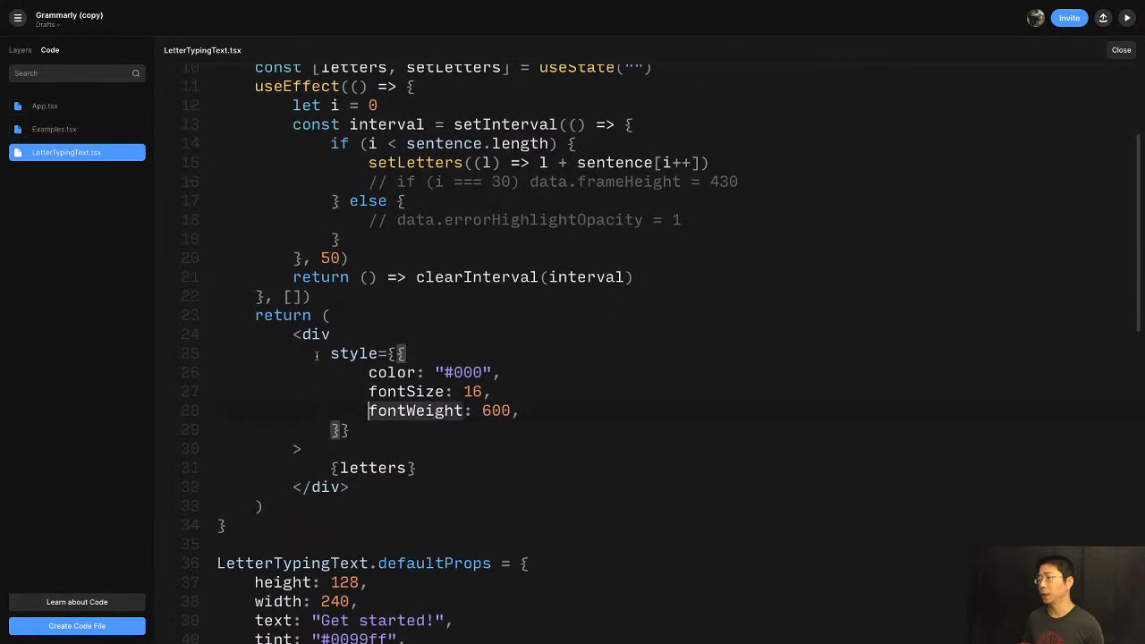
pyautogui.click(528, 409)
pyautogui.press('Return')
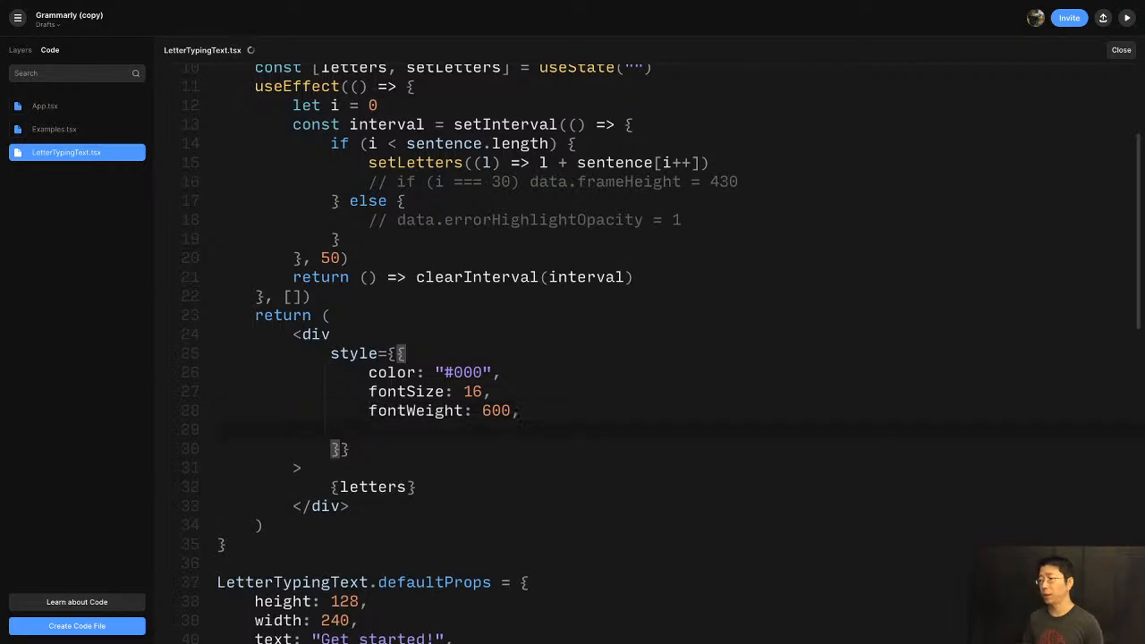
pyautogui.scroll(-1, 459, 346)
pyautogui.press('super+v')
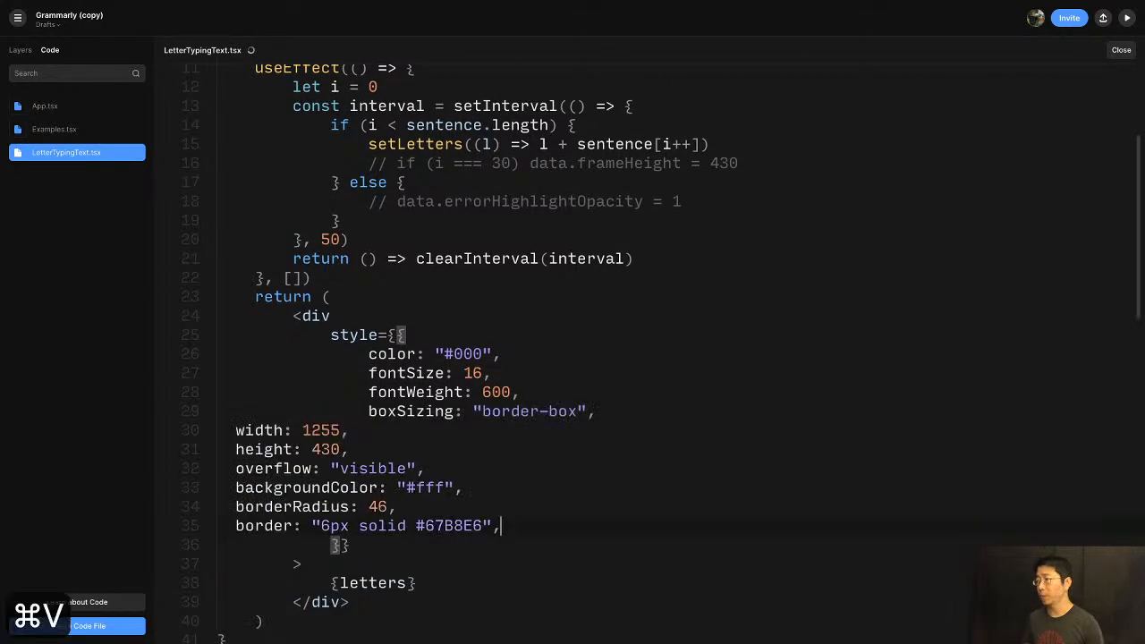
pyautogui.press('super+s')
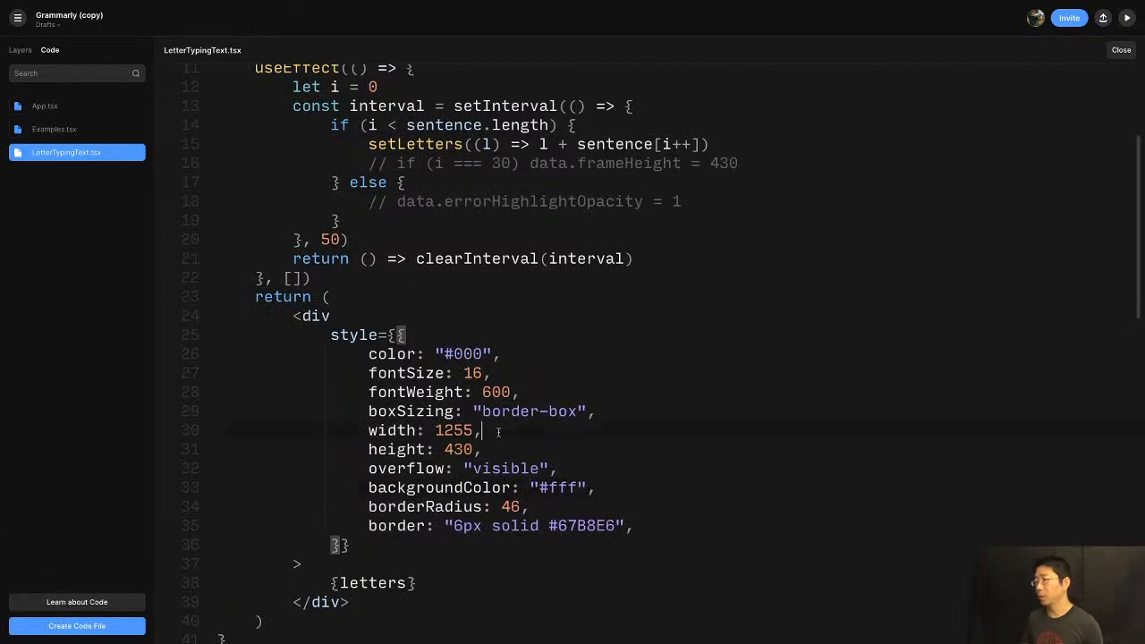
# Delete the pasted width and height lines from the div style and check the bordered text in the small frame
pyautogui.press('super+Left')
pyautogui.press('super+Left')
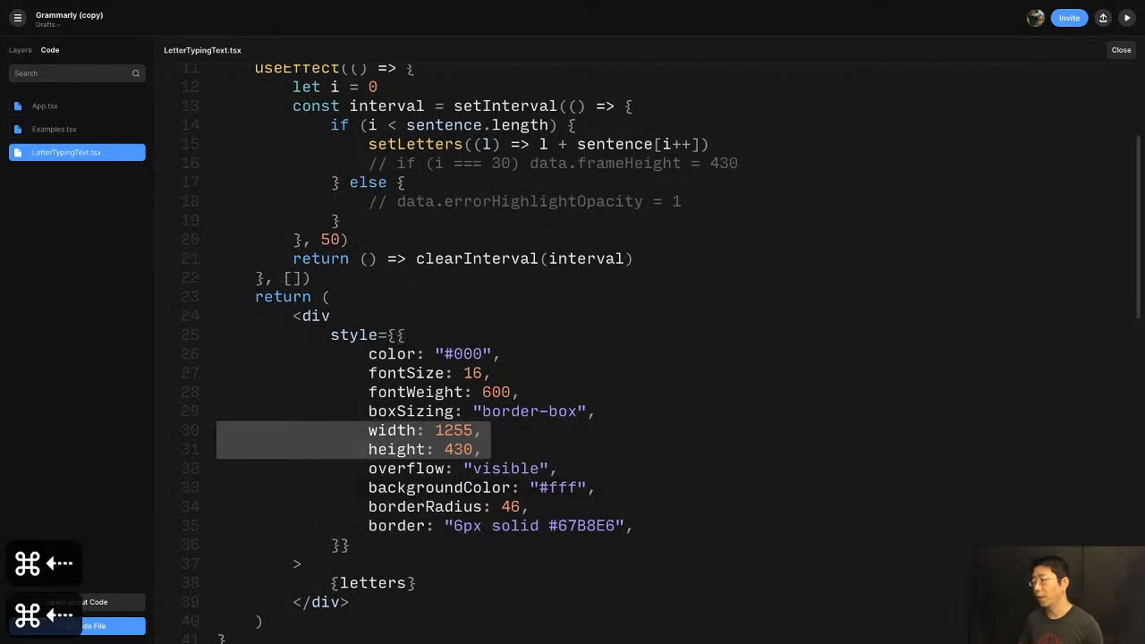
pyautogui.press('BackSpace')
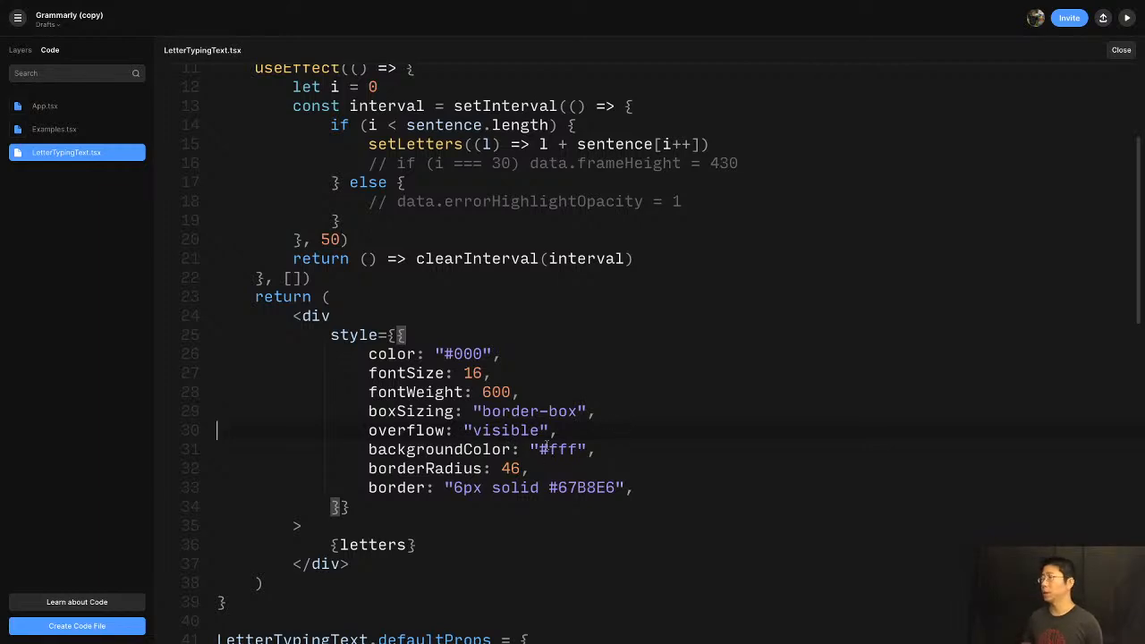
pyautogui.press('Escape')
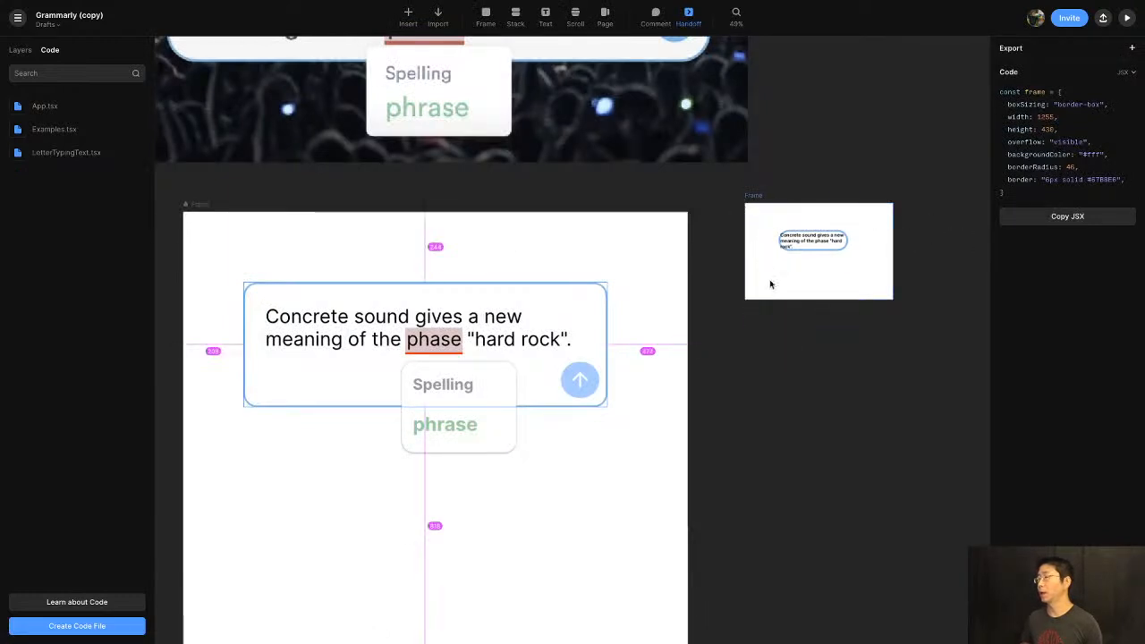
pyautogui.click(754, 197)
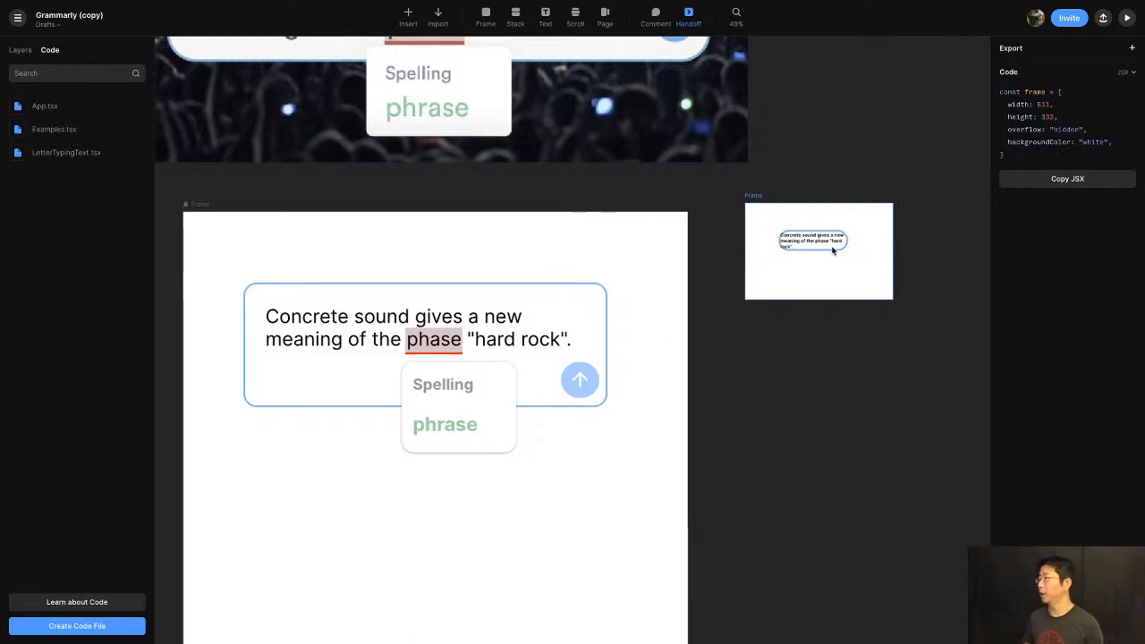
pyautogui.scroll(5, 832, 251)
pyautogui.scroll(3, 831, 250)
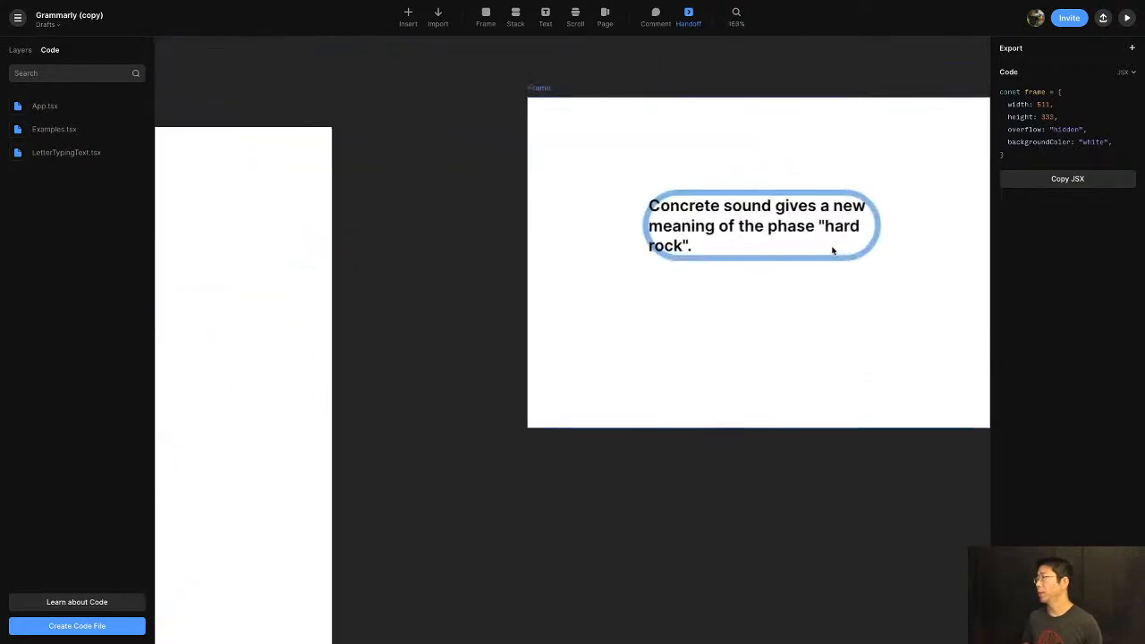
pyautogui.scroll(-6, 832, 251)
pyautogui.scroll(1, 832, 250)
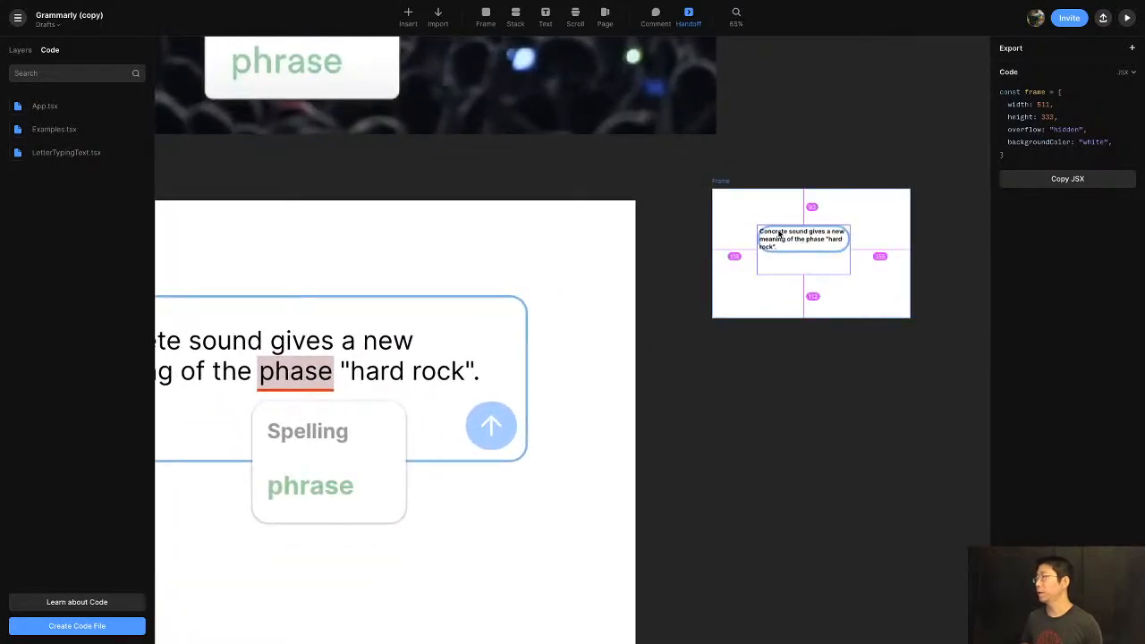
# Look up the original sentence text's font size in Handoff and set fontSize to 66 in LetterTypingText.tsx
pyautogui.click(352, 344)
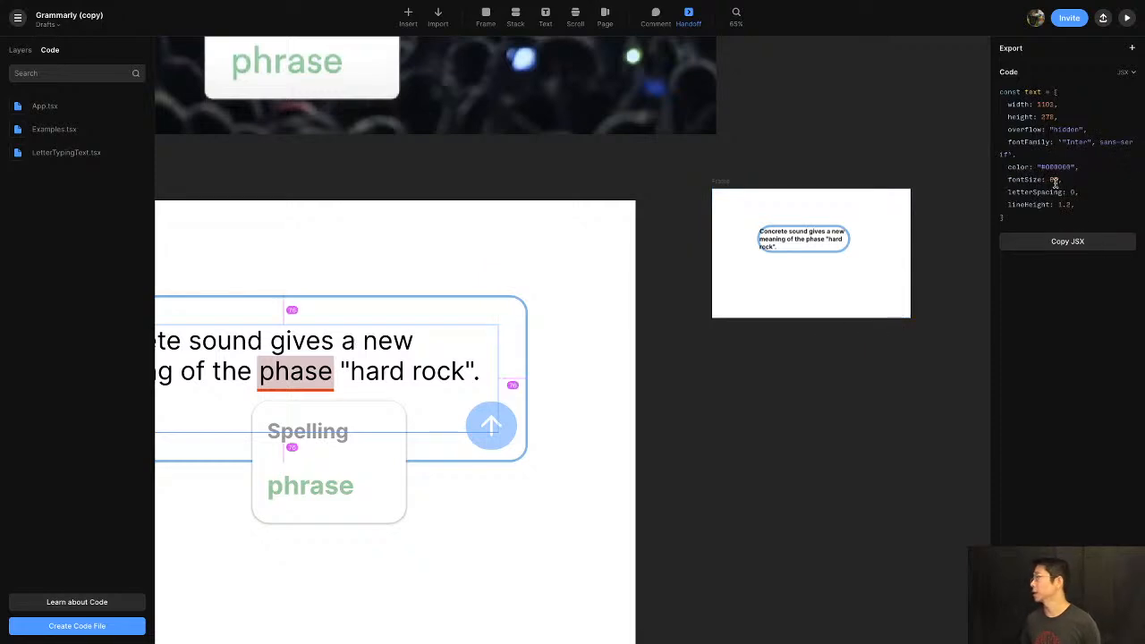
pyautogui.click(59, 152)
pyautogui.scroll(-3, 550, 600)
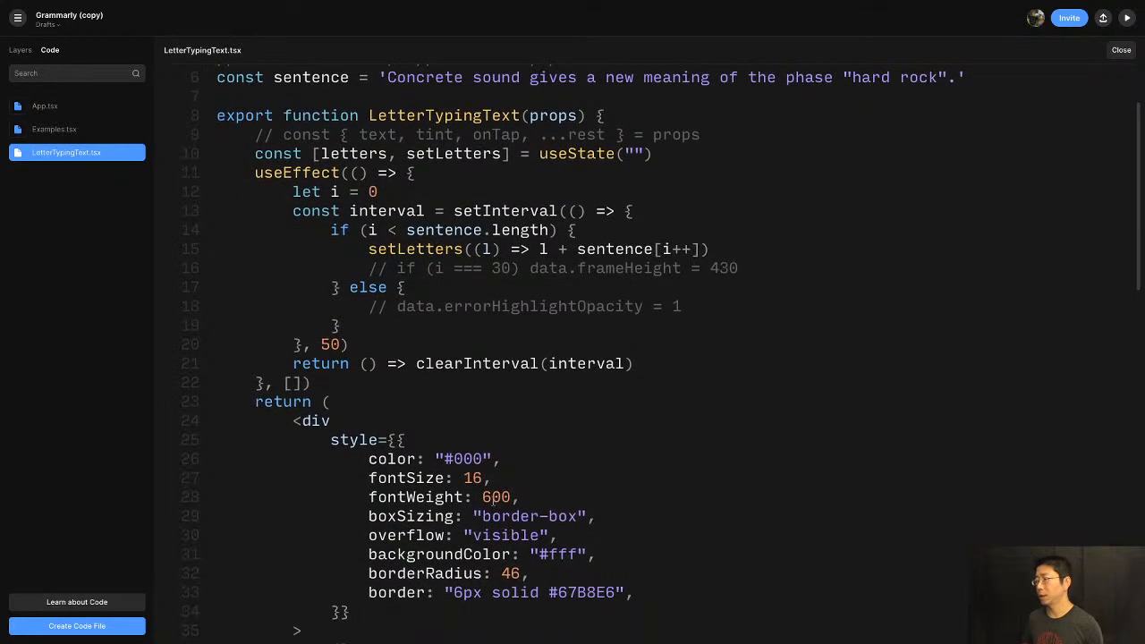
pyautogui.click(484, 478)
pyautogui.press('BackSpace')
pyautogui.press('BackSpace')
pyautogui.write('66')
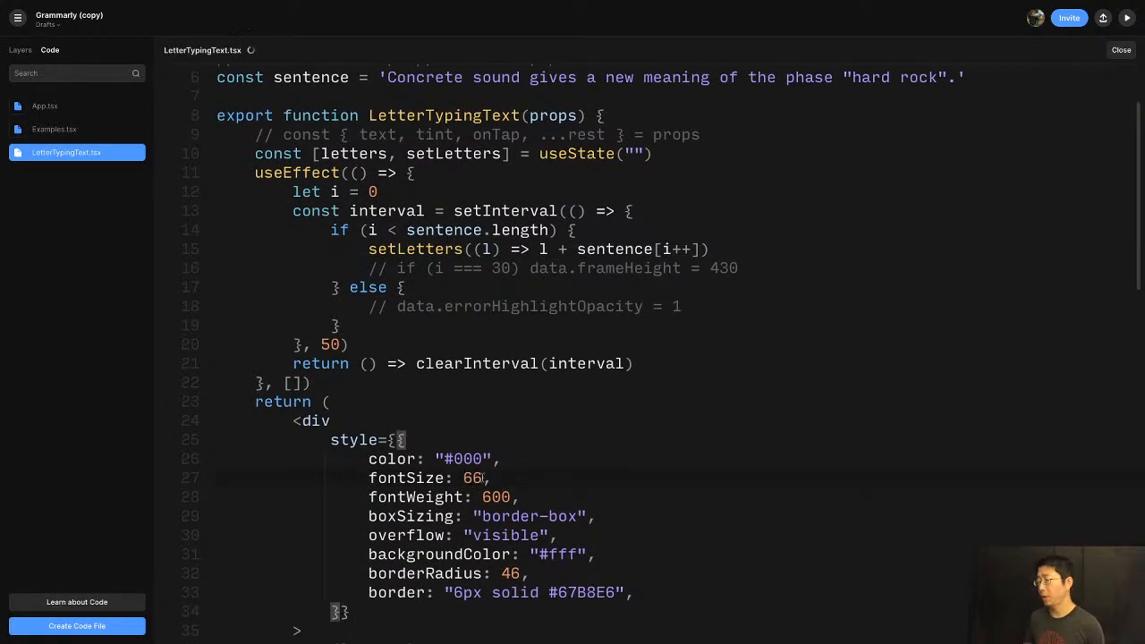
pyautogui.click(92, 201)
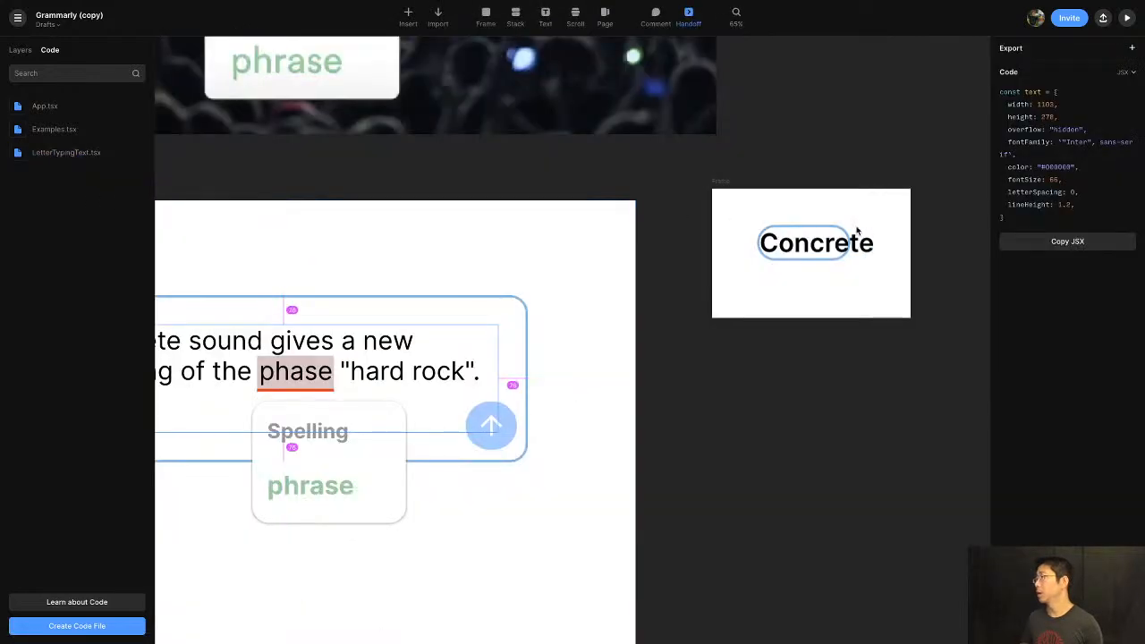
# Examine the enlarged typing text in the small frame on the canvas and clear the selection
pyautogui.click(720, 186)
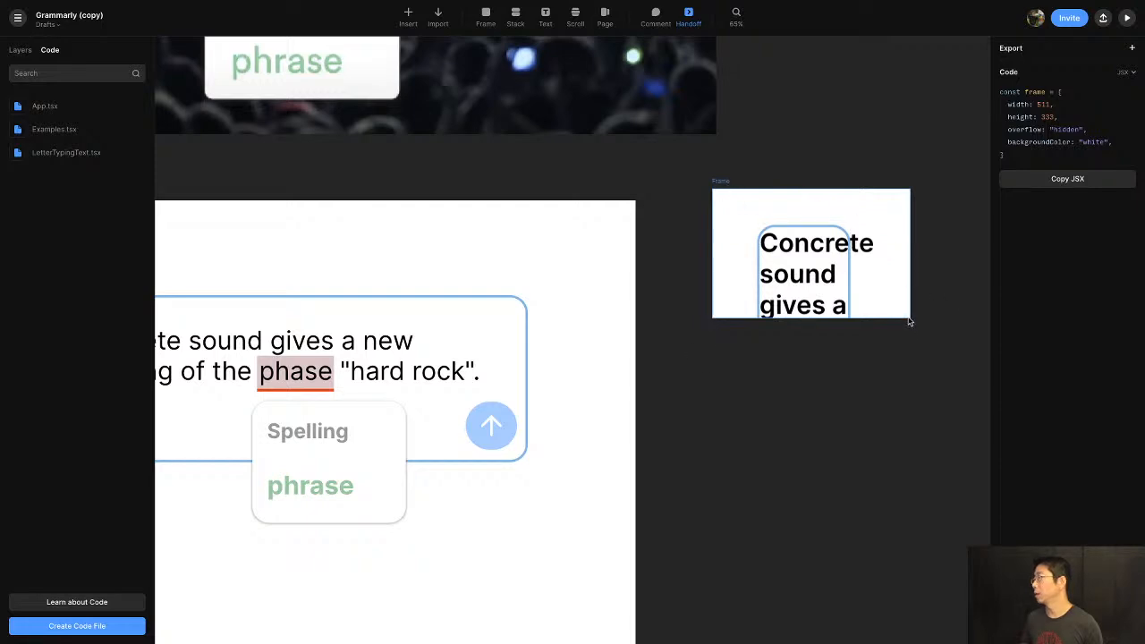
pyautogui.hscroll(3, 831, 348)
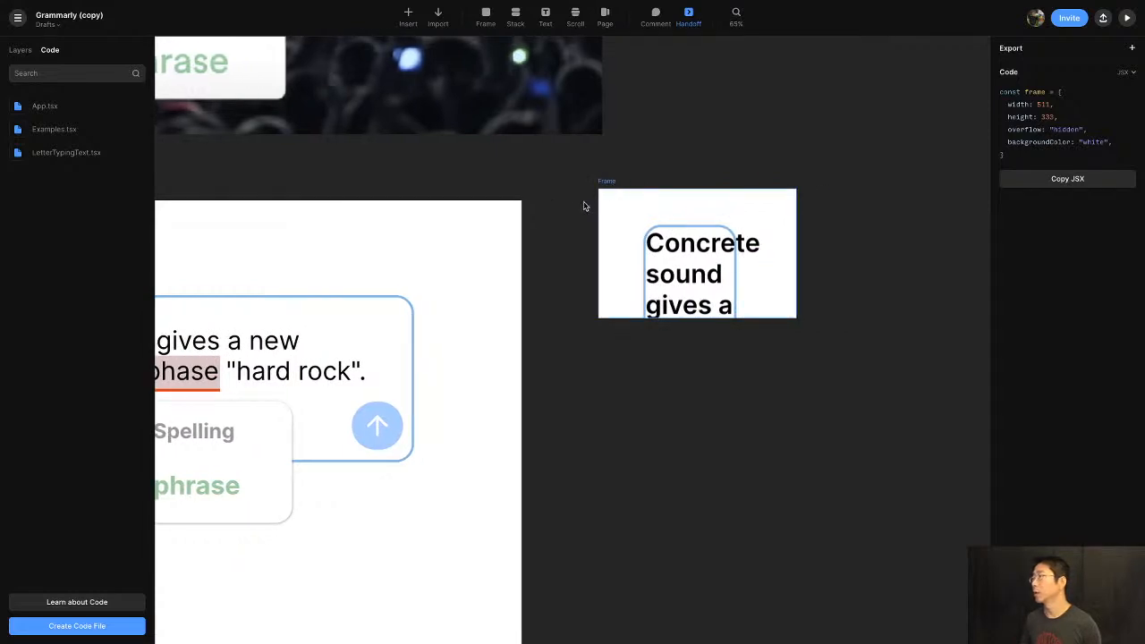
pyautogui.press('Escape')
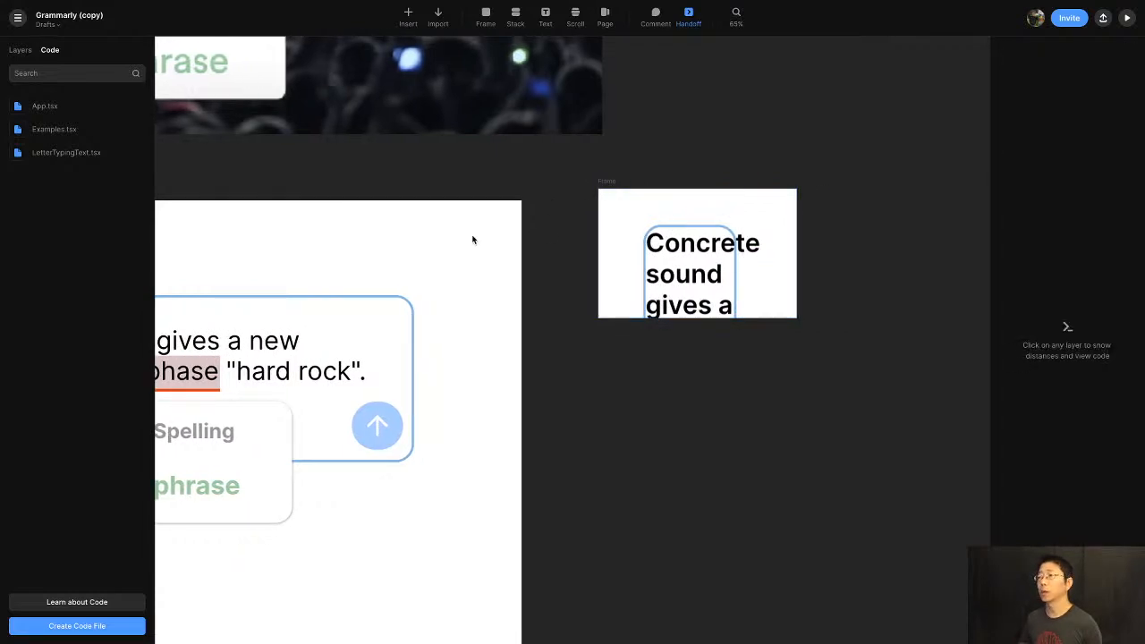
# Leave Handoff mode and enlarge the small frame around the typing text to about 940 by 870
pyautogui.click(607, 183)
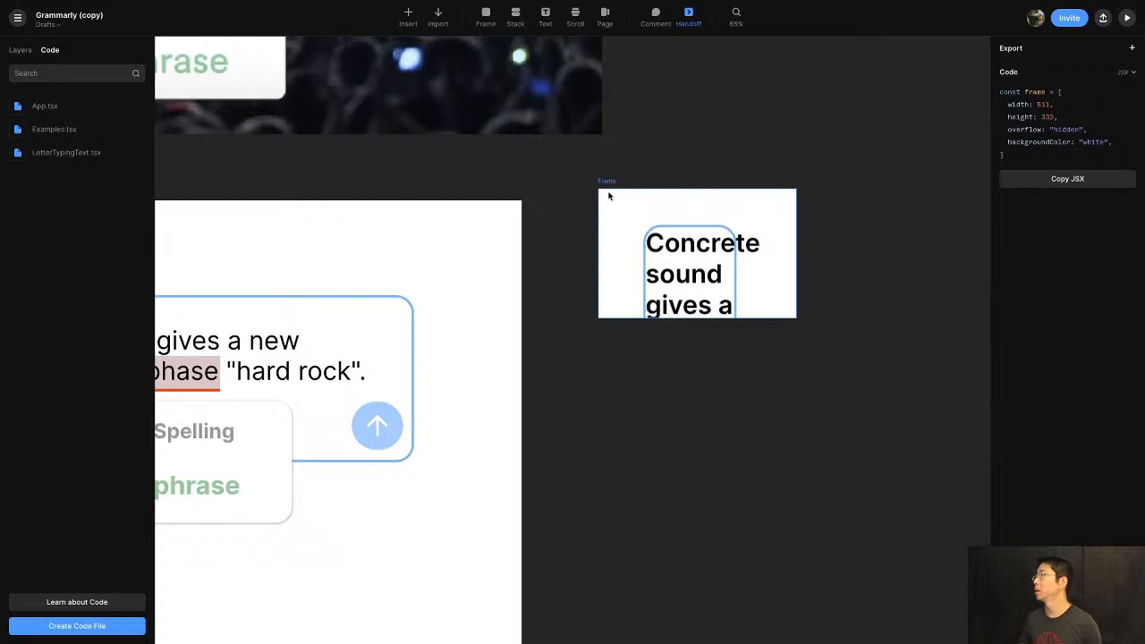
pyautogui.click(669, 288)
pyautogui.press('Escape')
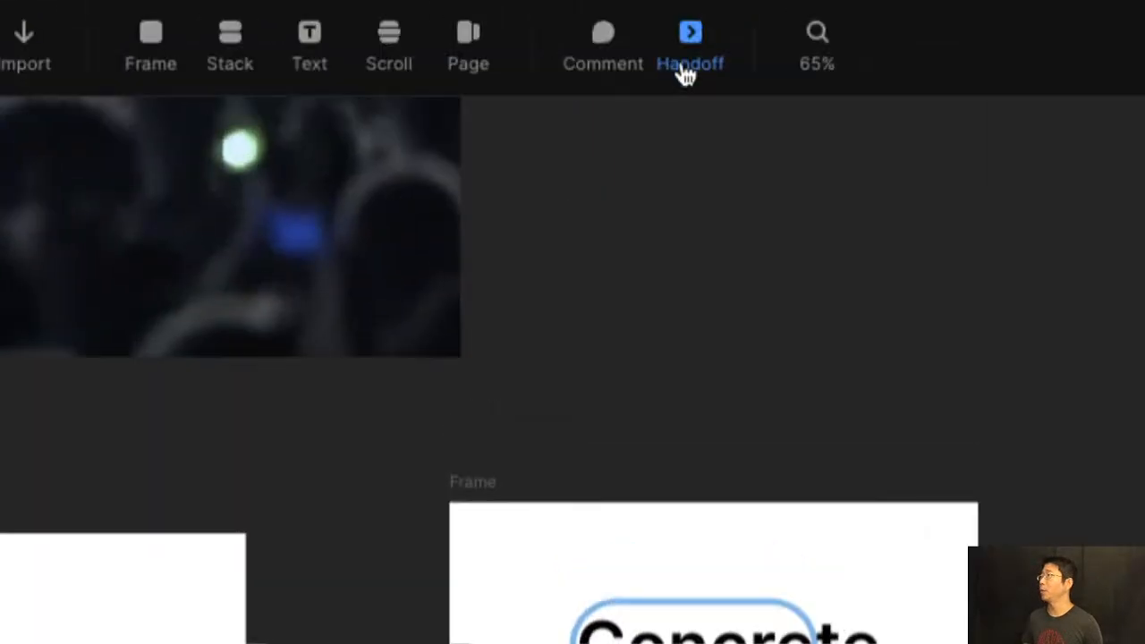
pyautogui.press('alt+super+8')
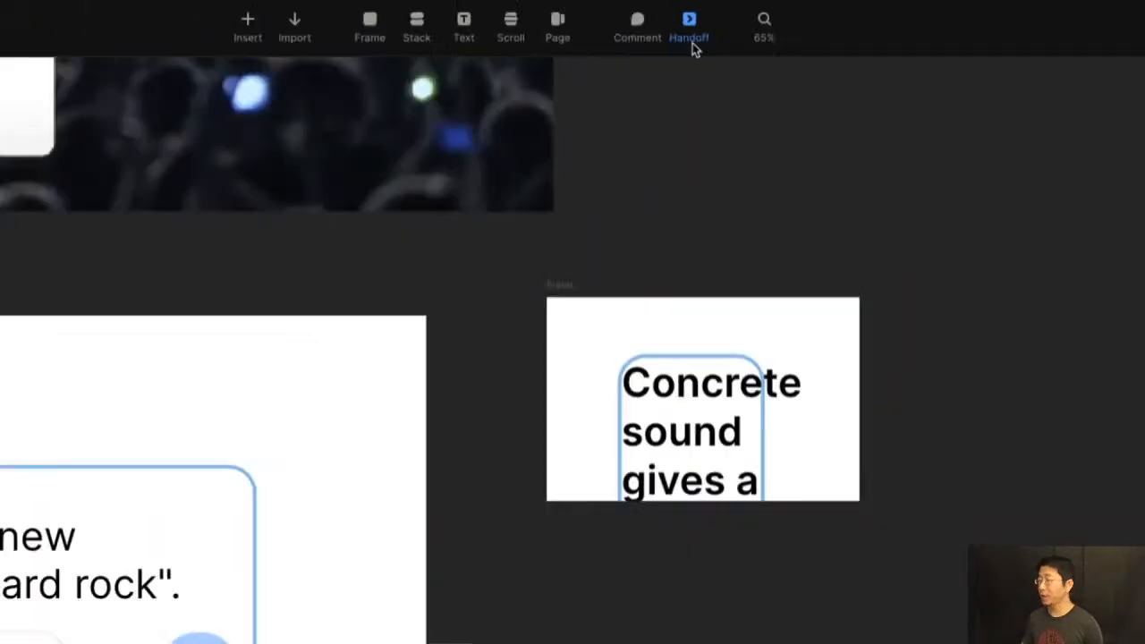
pyautogui.click(599, 182)
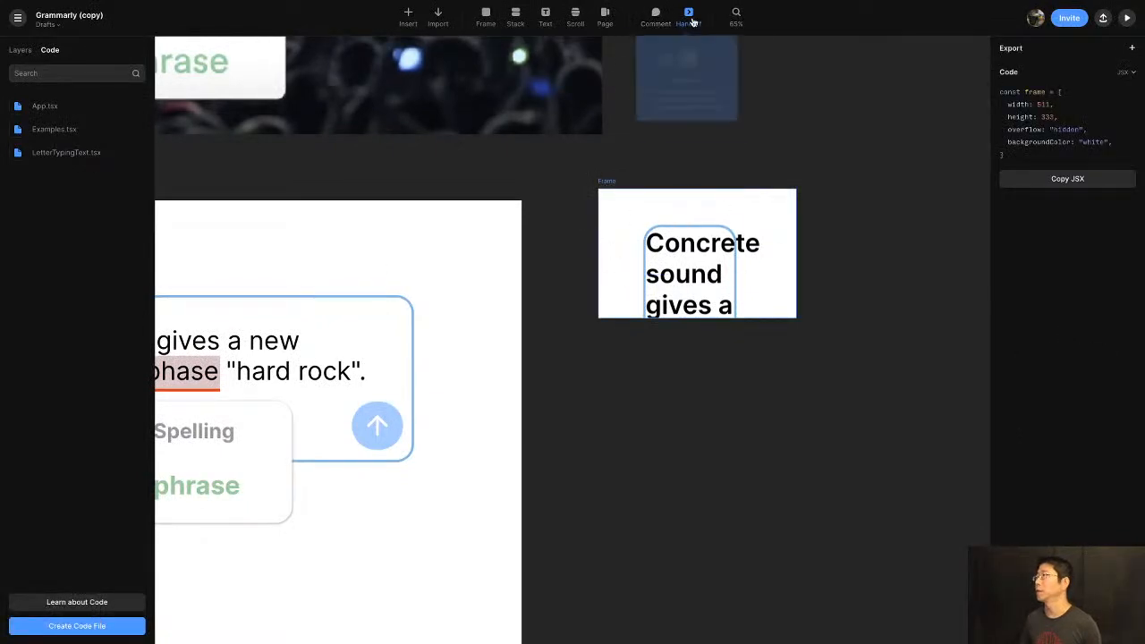
pyautogui.press('h')
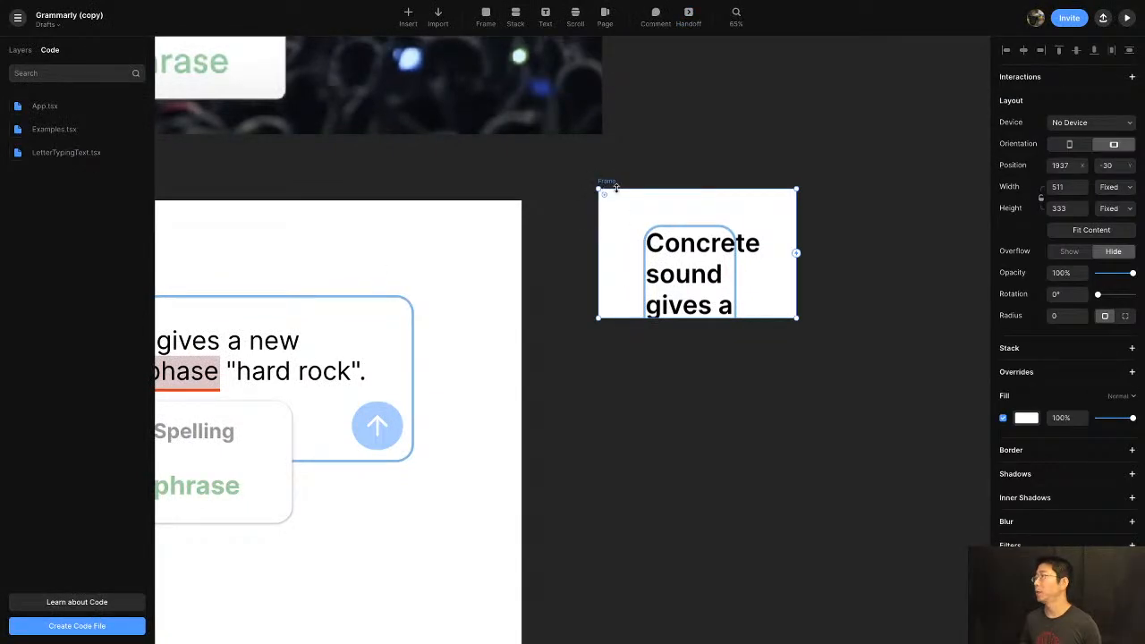
pyautogui.moveTo(796, 317); pyautogui.dragTo(932, 525)
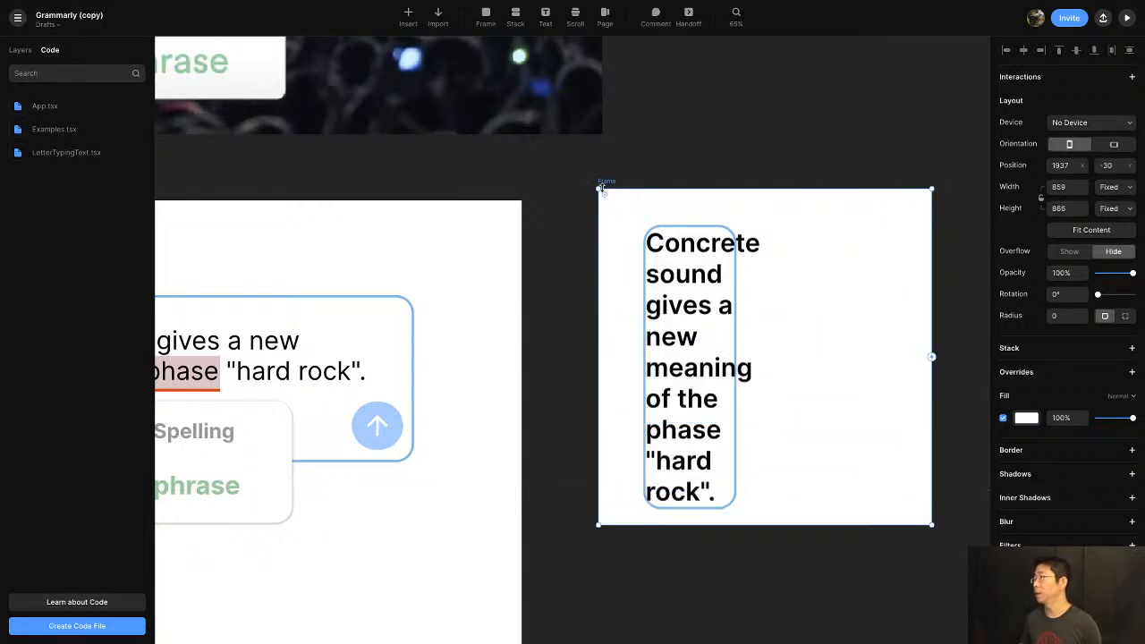
pyautogui.moveTo(595, 187); pyautogui.dragTo(565, 185)
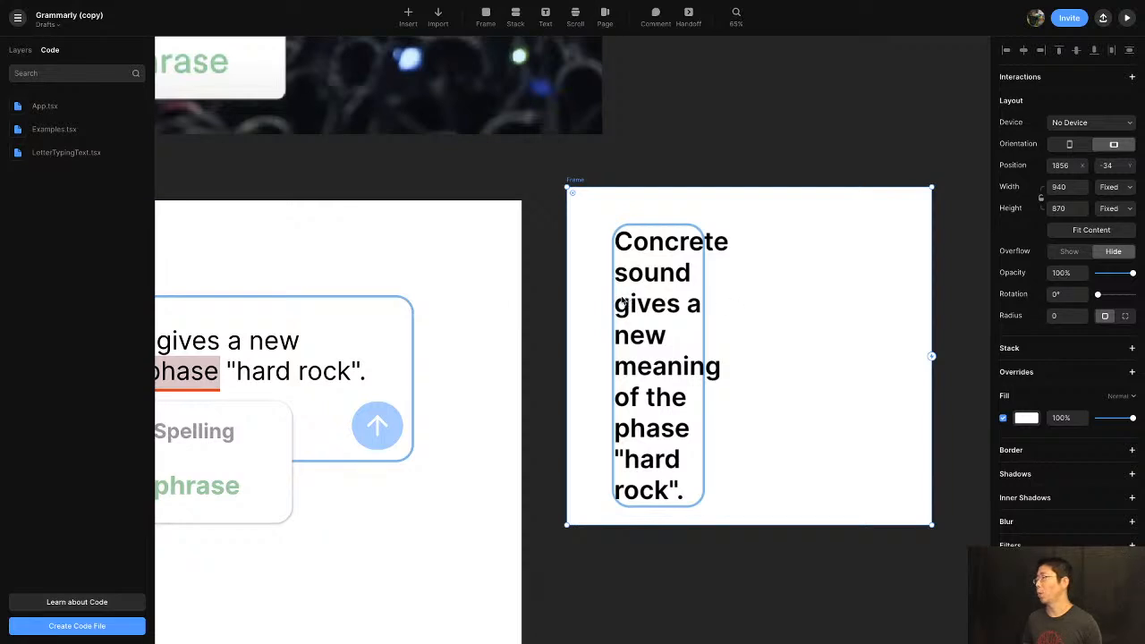
# Widen the LetterTypingText component to about 746 inside the frame and replay the typing animation in the preview
pyautogui.click(682, 240)
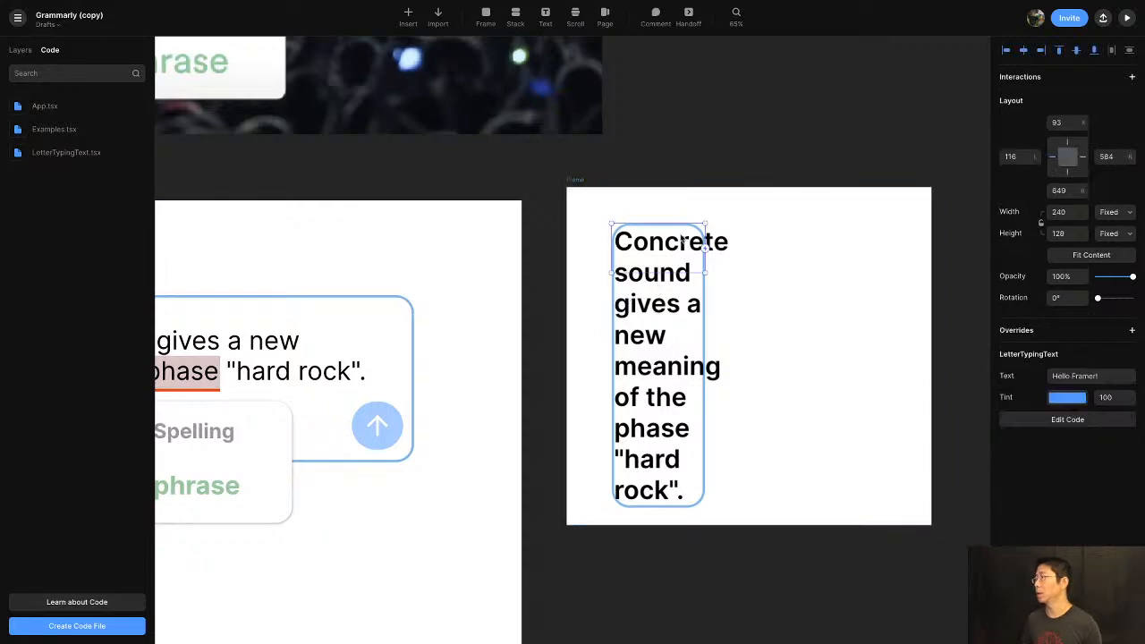
pyautogui.moveTo(706, 246); pyautogui.dragTo(906, 278)
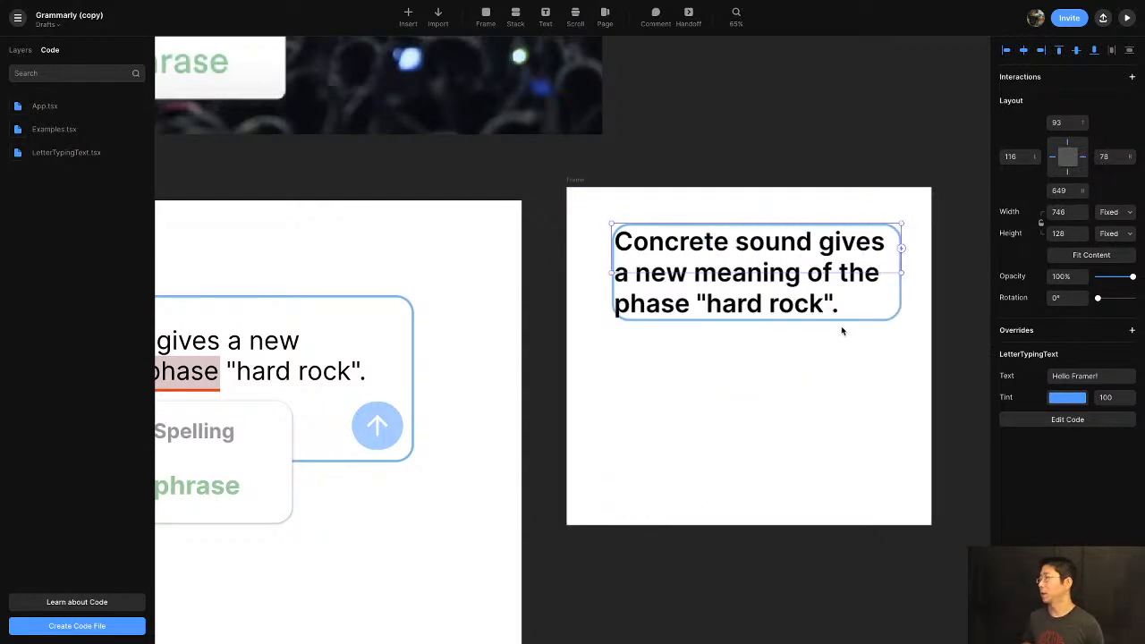
pyautogui.click(575, 183)
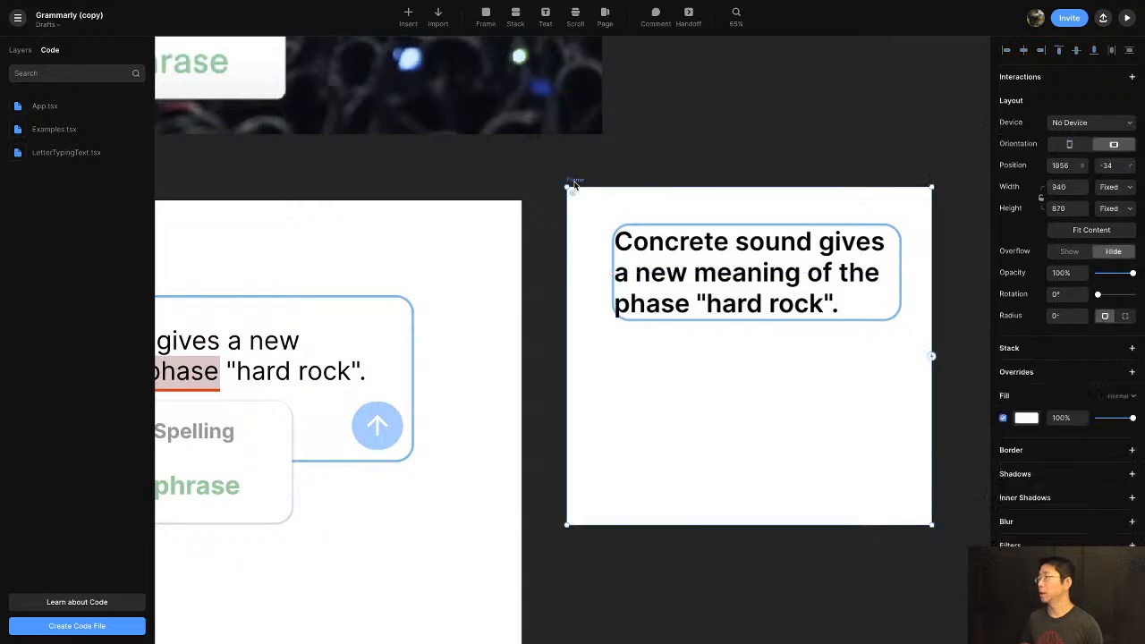
pyautogui.press('super+p')
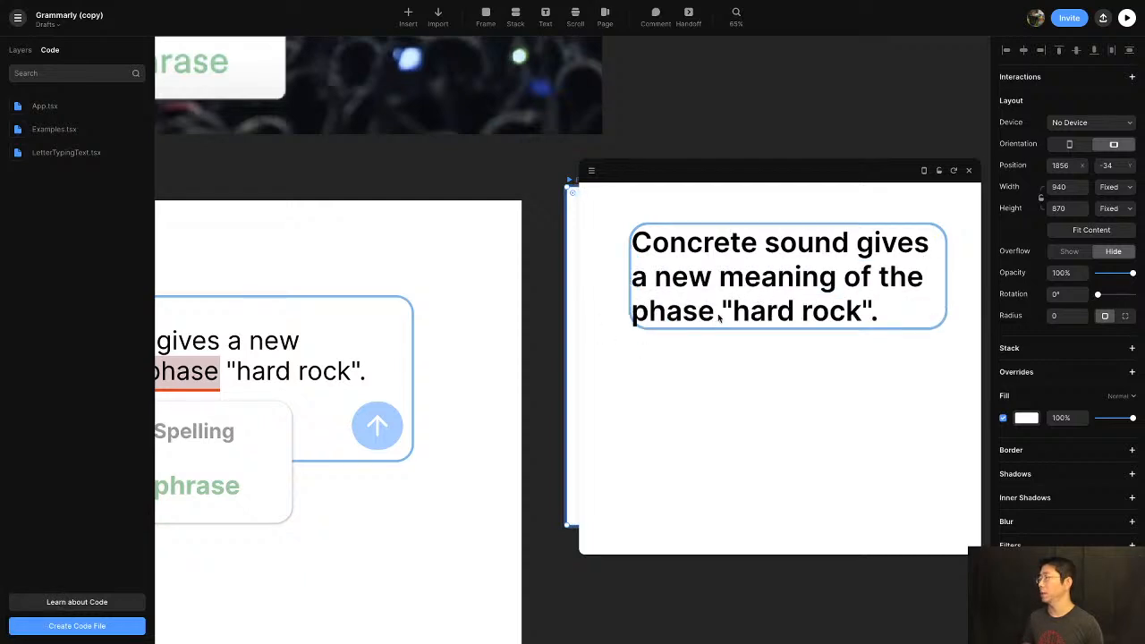
pyautogui.click(953, 173)
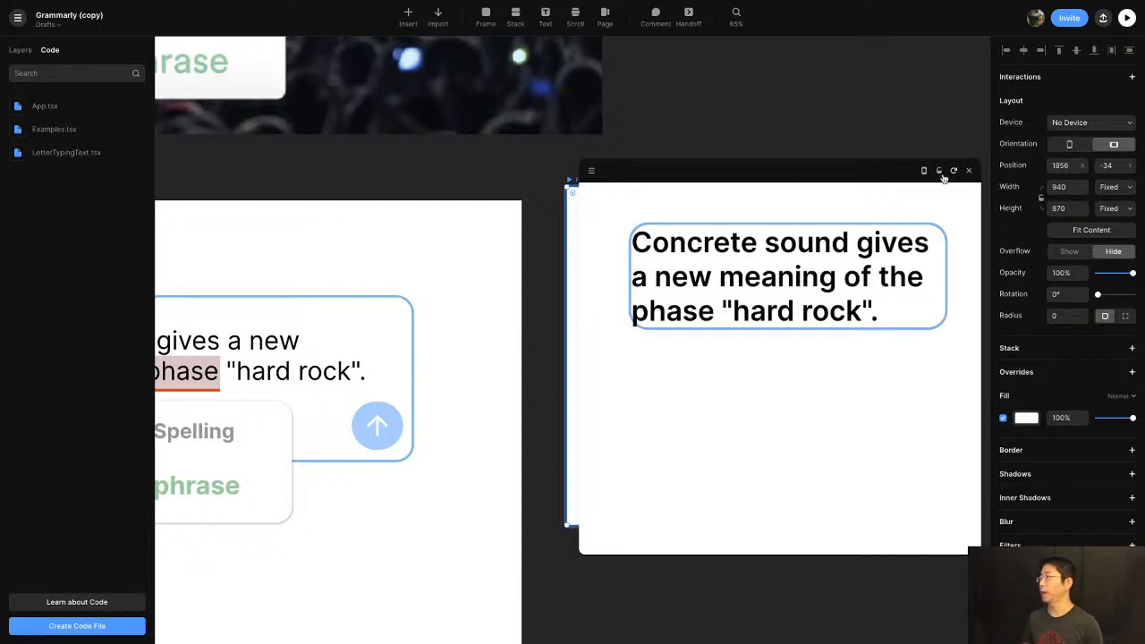
# Start a padding property after the border line in the div style of LetterTypingText.tsx and return to the canvas
pyautogui.click(45, 154)
pyautogui.scroll(-4, 371, 386)
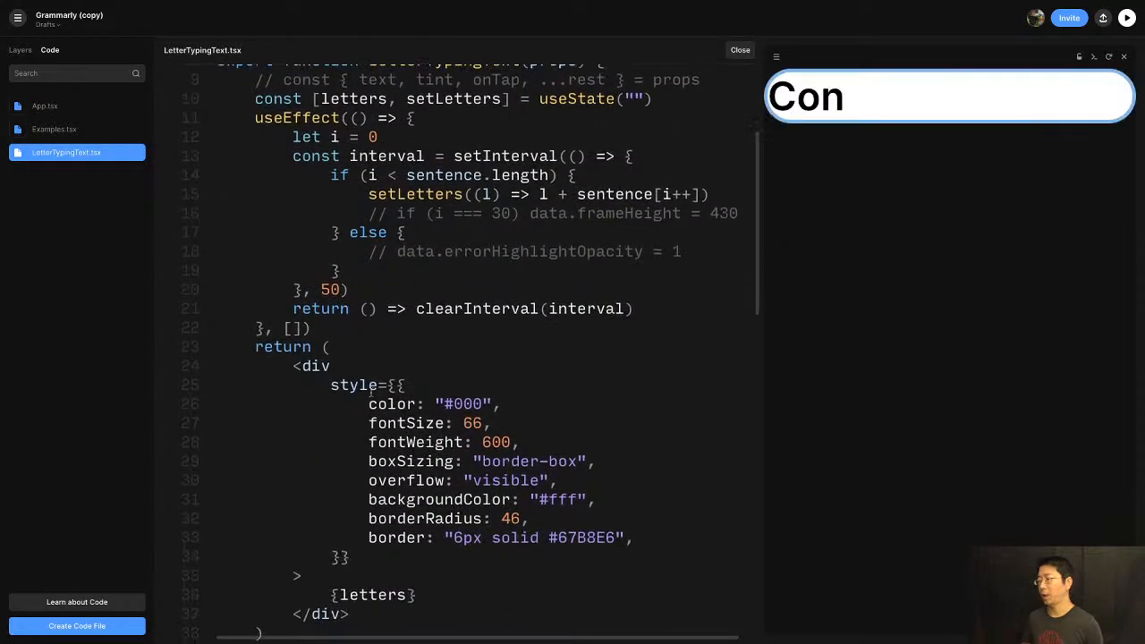
pyautogui.scroll(-1, 369, 390)
pyautogui.click(400, 356)
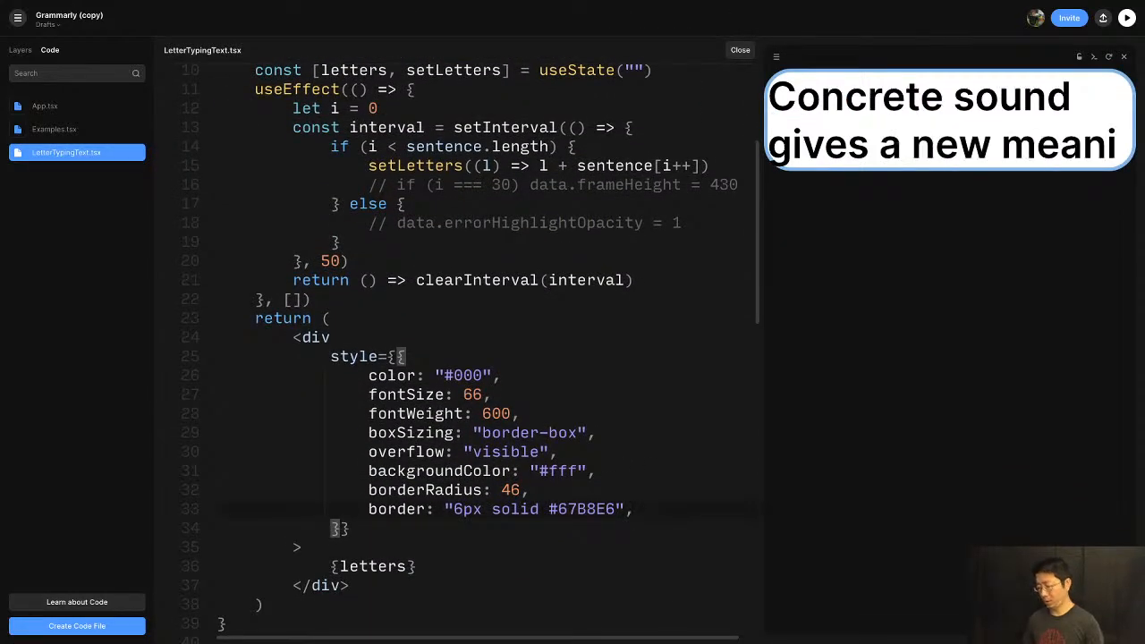
pyautogui.click(634, 509)
pyautogui.press('Return')
pyautogui.write('padding')
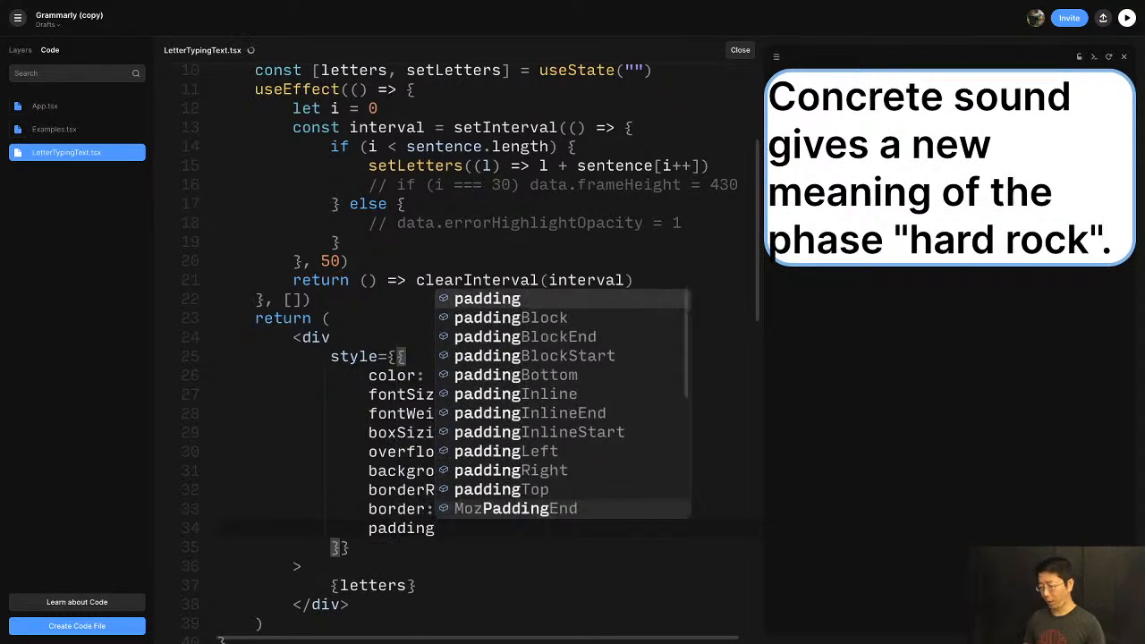
pyautogui.write(':')
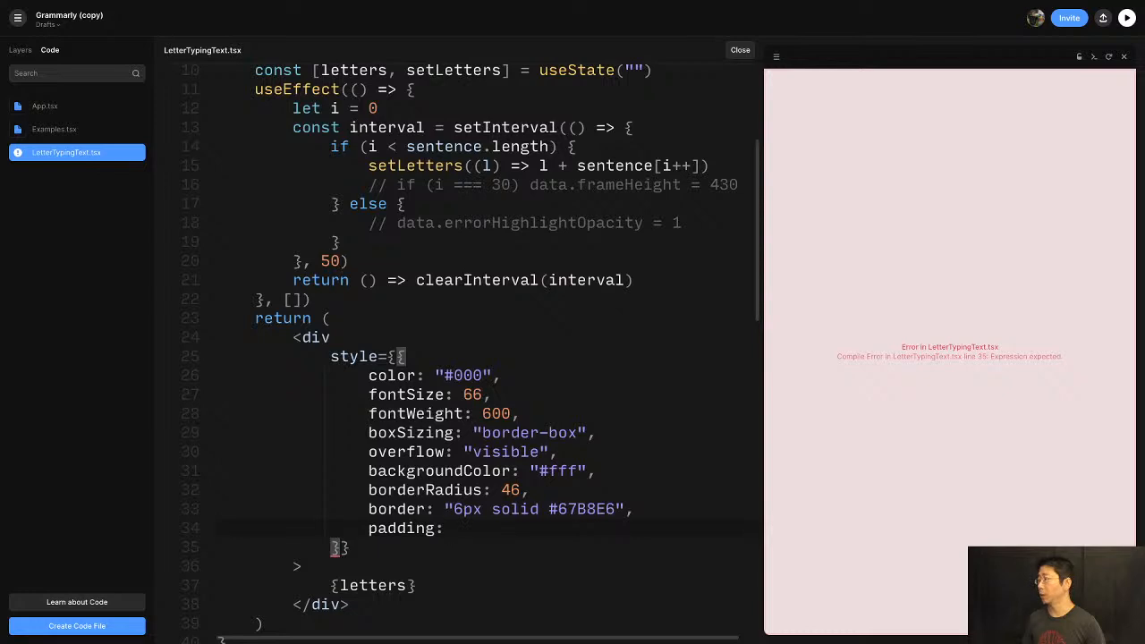
pyautogui.press('Escape')
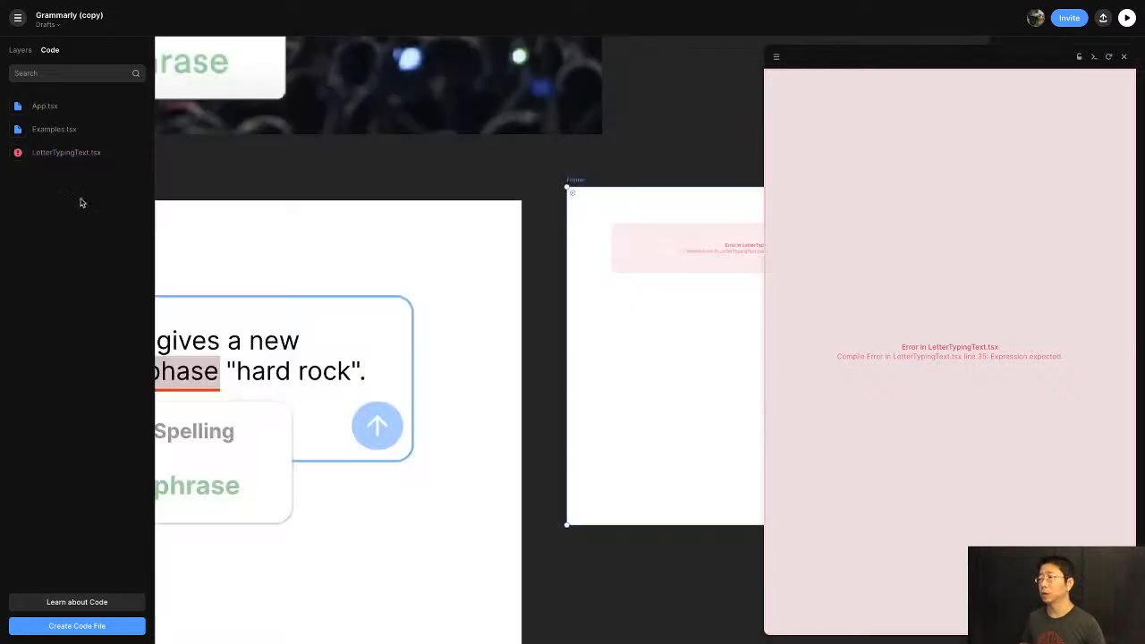
# Inspect the original sentence text's layout spacing, and close the preview
pyautogui.click(358, 347)
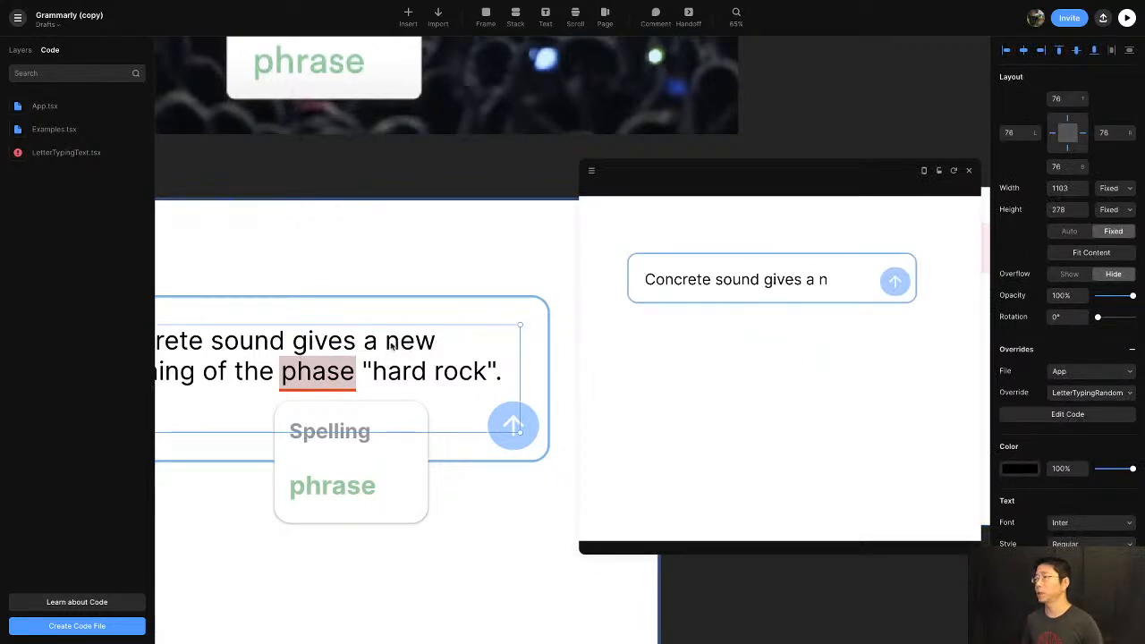
pyautogui.click(968, 172)
pyautogui.click(823, 250)
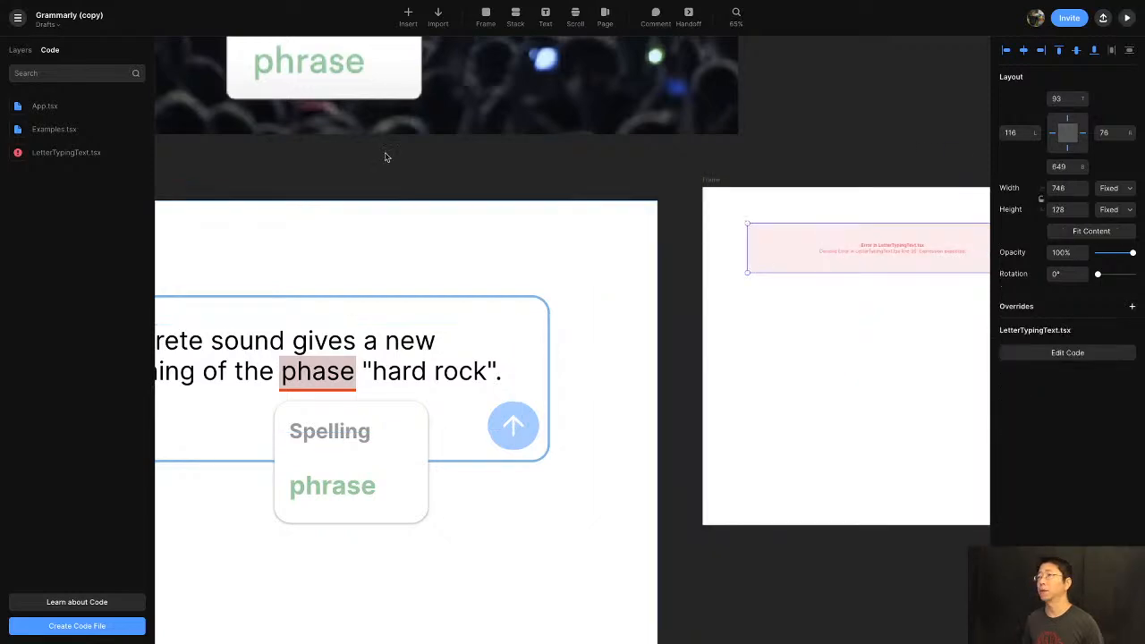
# Set padding to 20 in the div style of LetterTypingText.tsx and check the typing text on the canvas
pyautogui.click(64, 153)
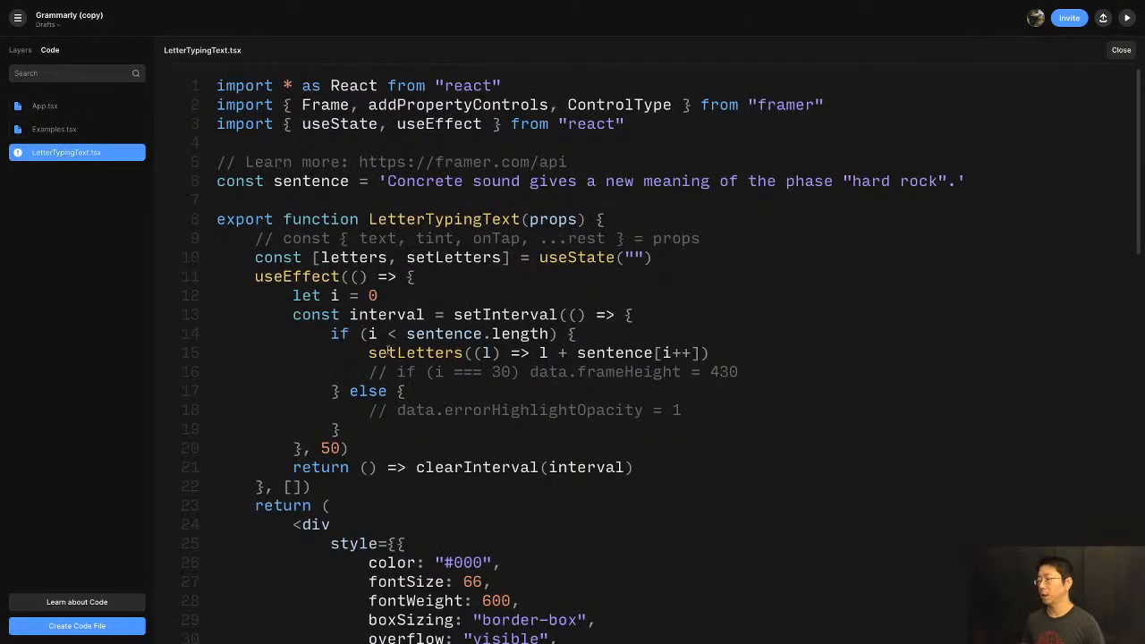
pyautogui.scroll(-1, 604, 577)
pyautogui.scroll(-3, 604, 577)
pyautogui.click(482, 579)
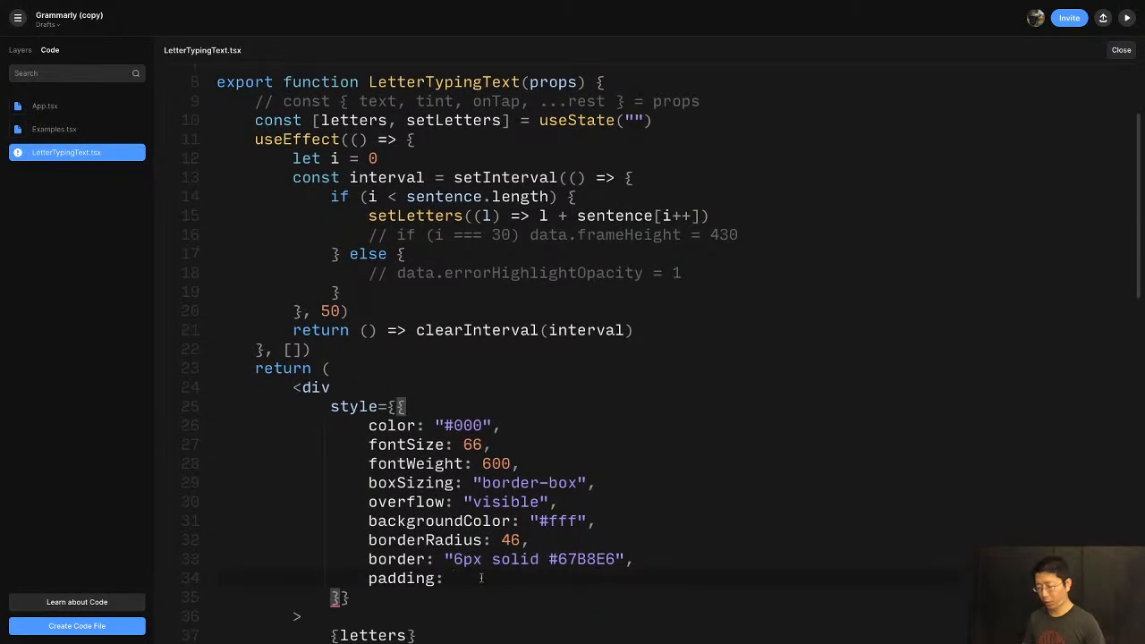
pyautogui.write('20')
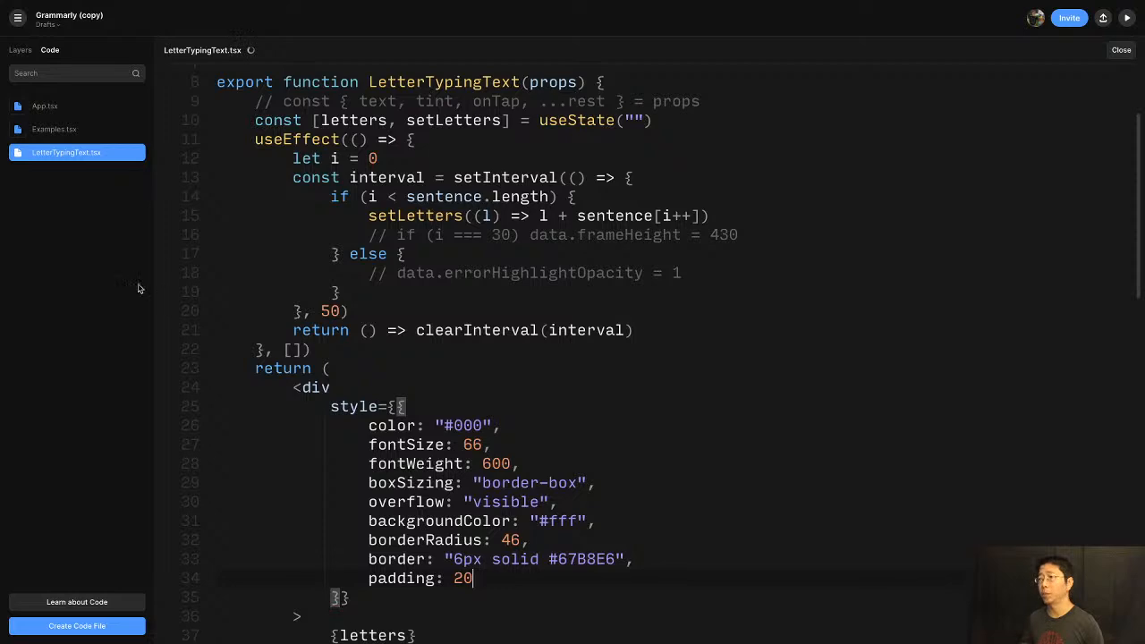
pyautogui.click(64, 230)
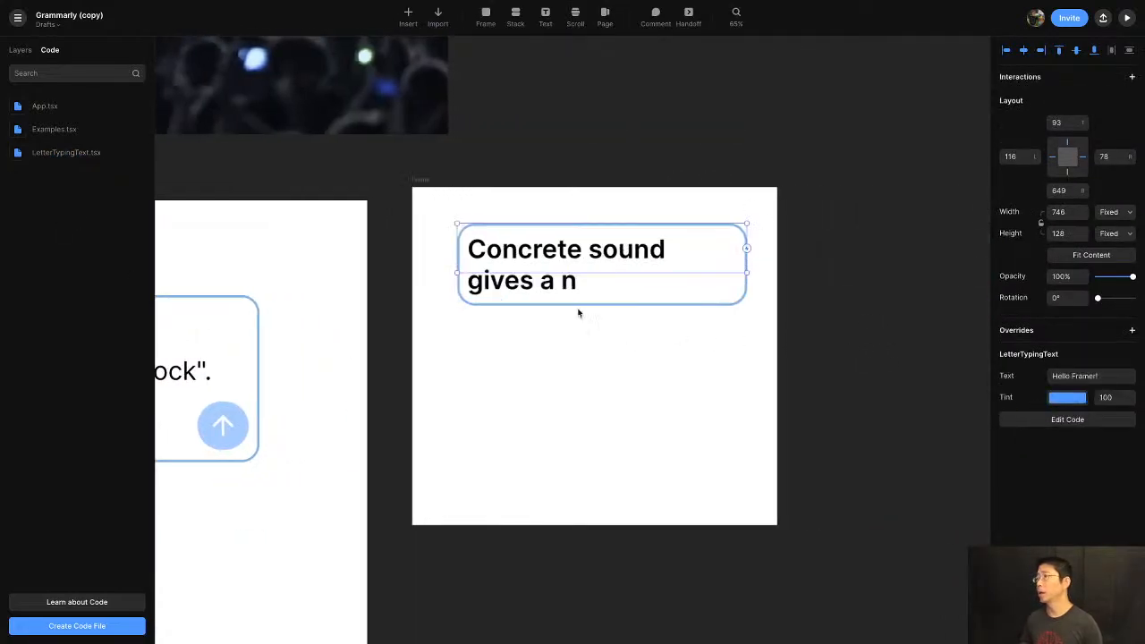
# Comment out the fontWeight line in the div style of LetterTypingText.tsx
pyautogui.click(59, 152)
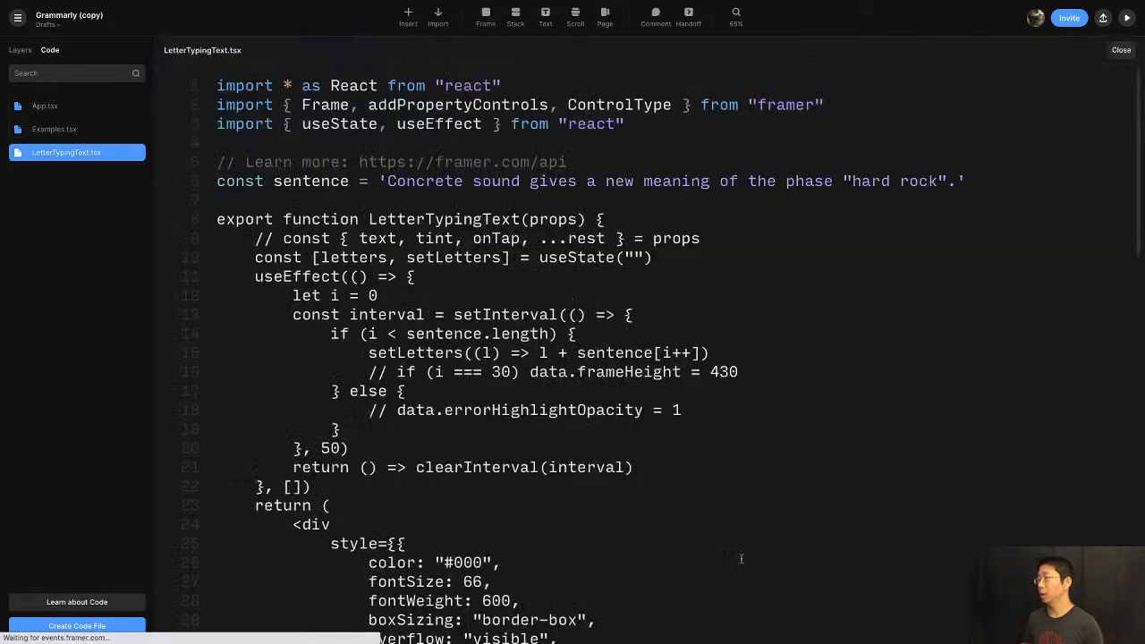
pyautogui.scroll(-2, 617, 547)
pyautogui.click(553, 511)
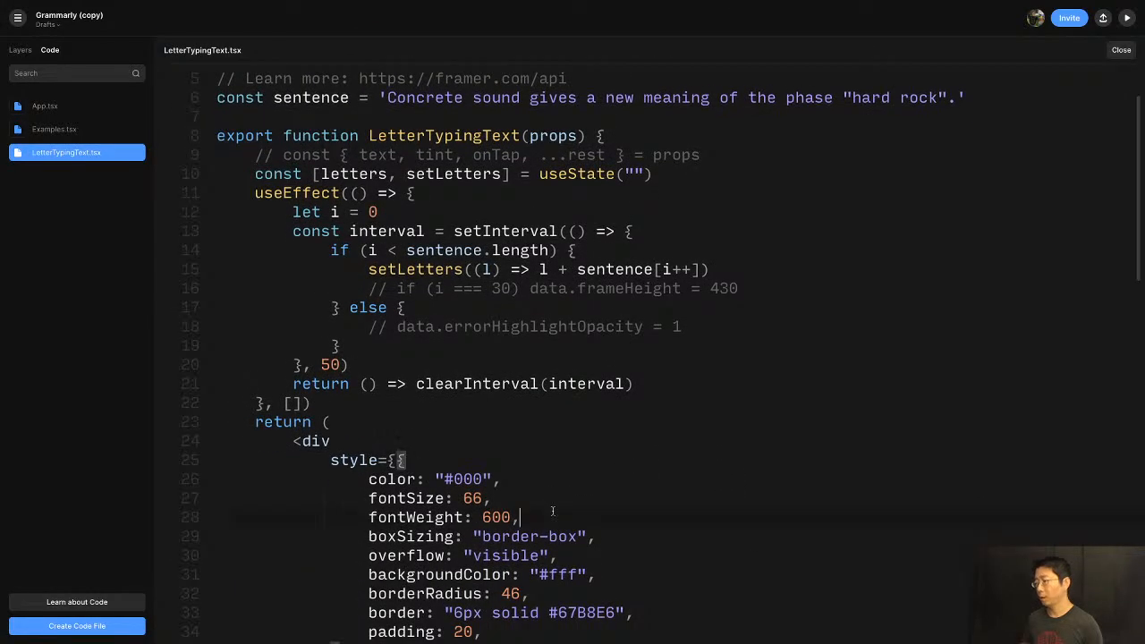
pyautogui.press('super+slash')
# Change padding to 30 in the div style and return to the canvas
pyautogui.scroll(-2, 552, 511)
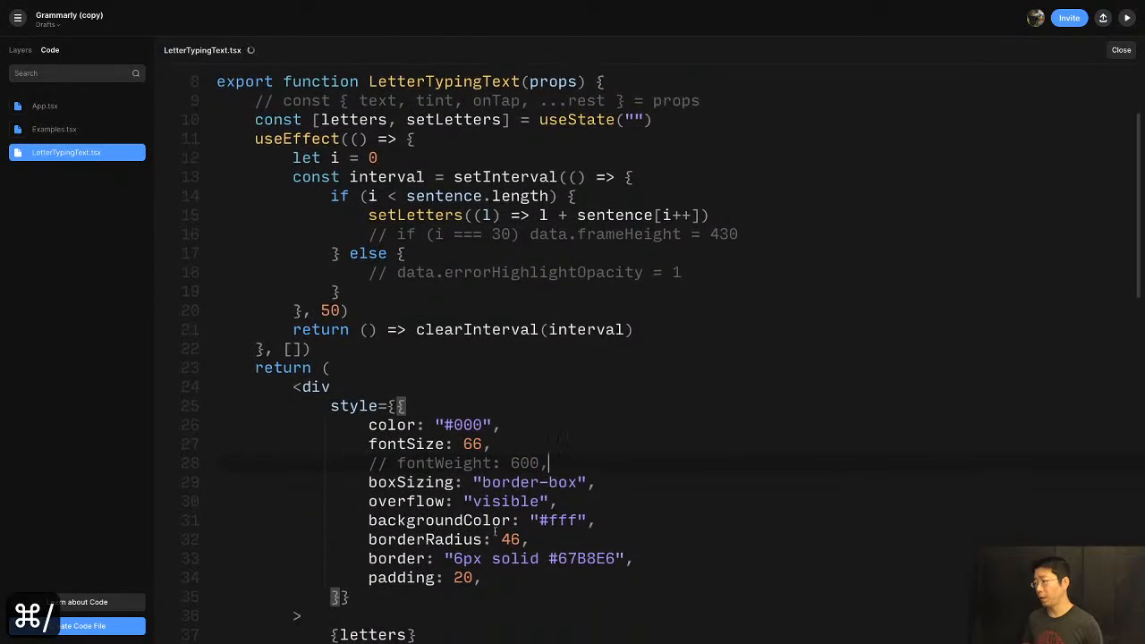
pyautogui.click(455, 577)
pyautogui.press('Delete')
pyautogui.write('3')
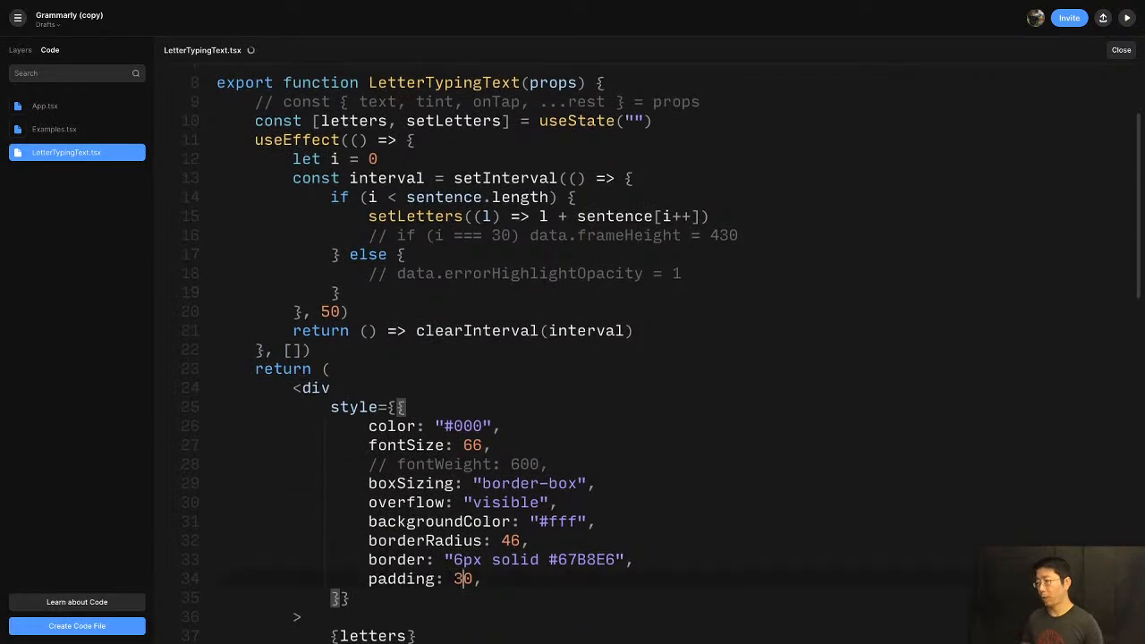
pyautogui.click(66, 189)
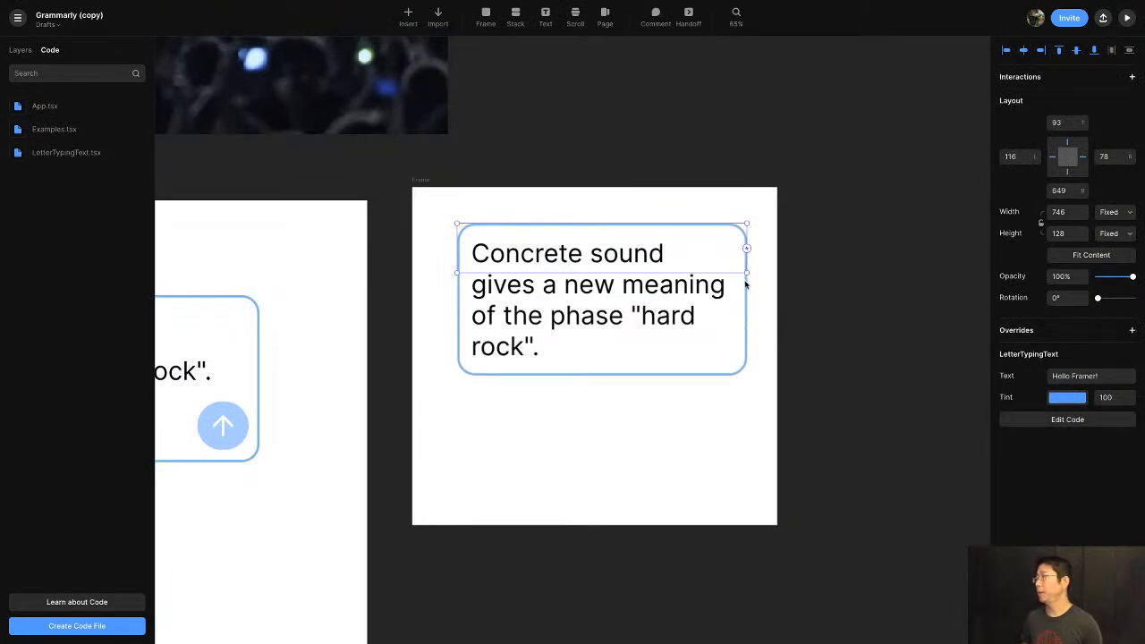
# Narrow the LetterTypingText component slightly, preview the frame's typing animation beside the original design, and close the preview
pyautogui.moveTo(744, 272); pyautogui.dragTo(720, 400)
pyautogui.click(430, 183)
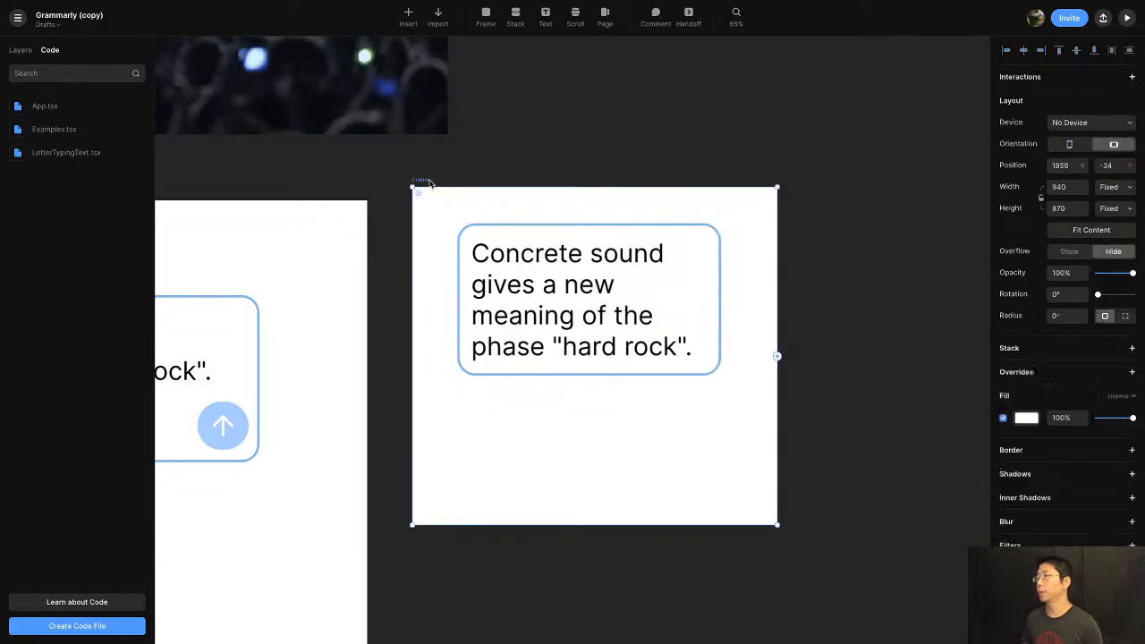
pyautogui.press('super+p')
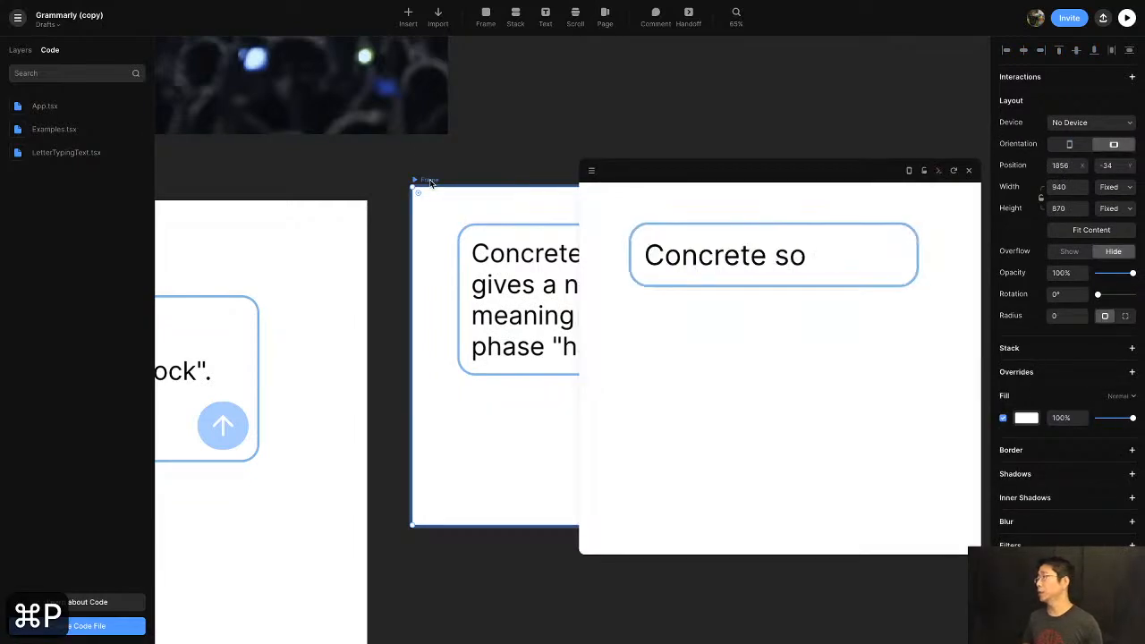
pyautogui.hscroll(1, 429, 183)
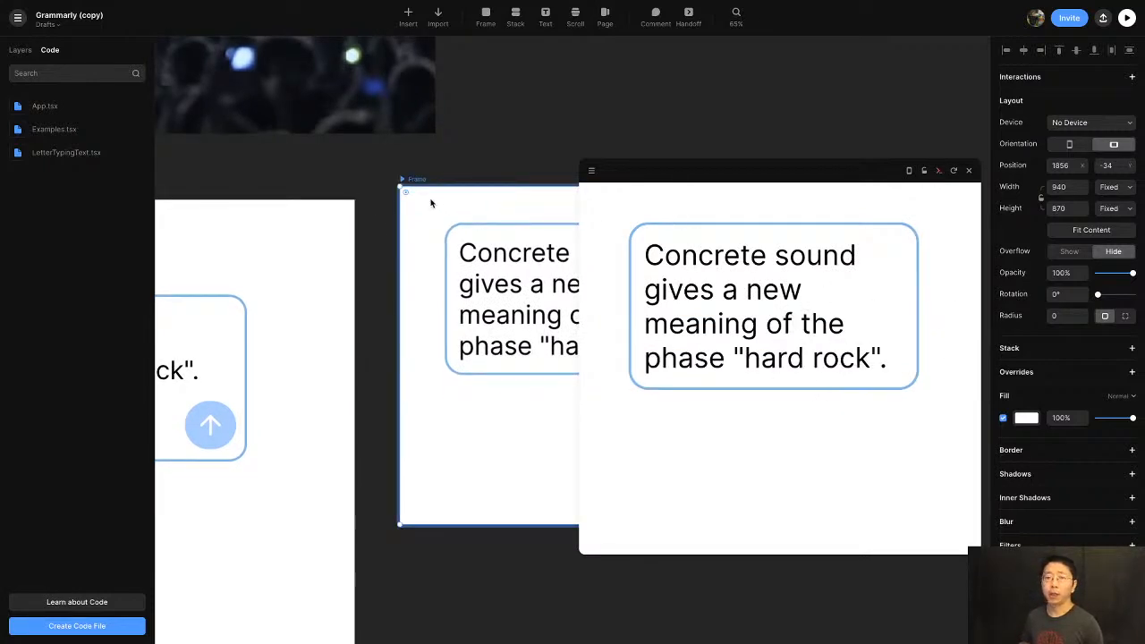
pyautogui.scroll(-3, 266, 329)
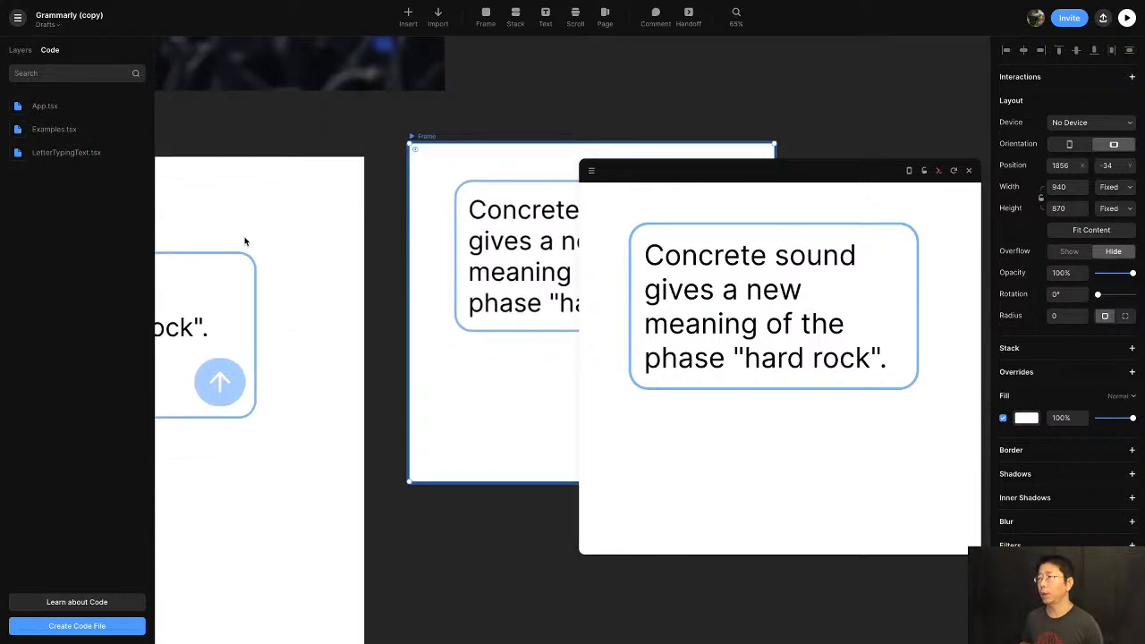
pyautogui.hscroll(-3, 249, 242)
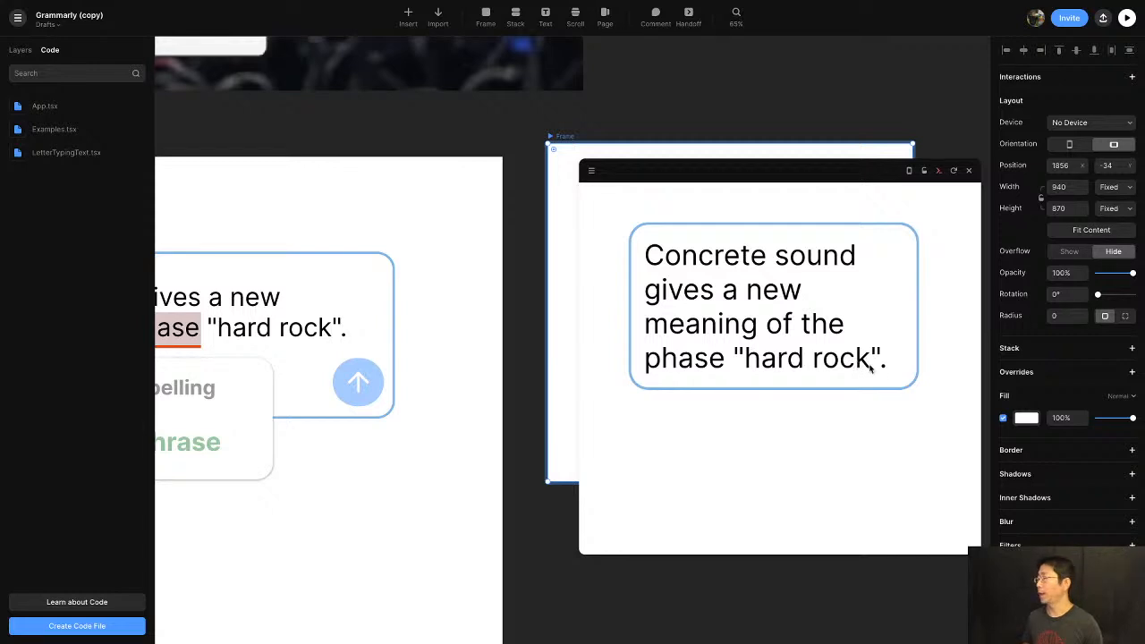
pyautogui.click(968, 170)
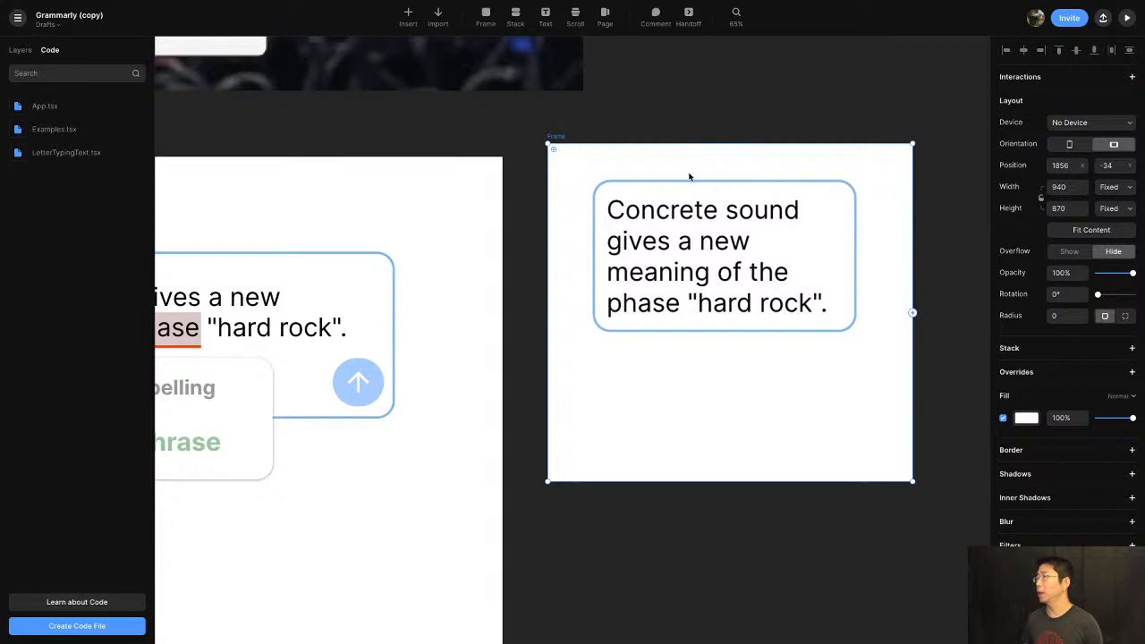